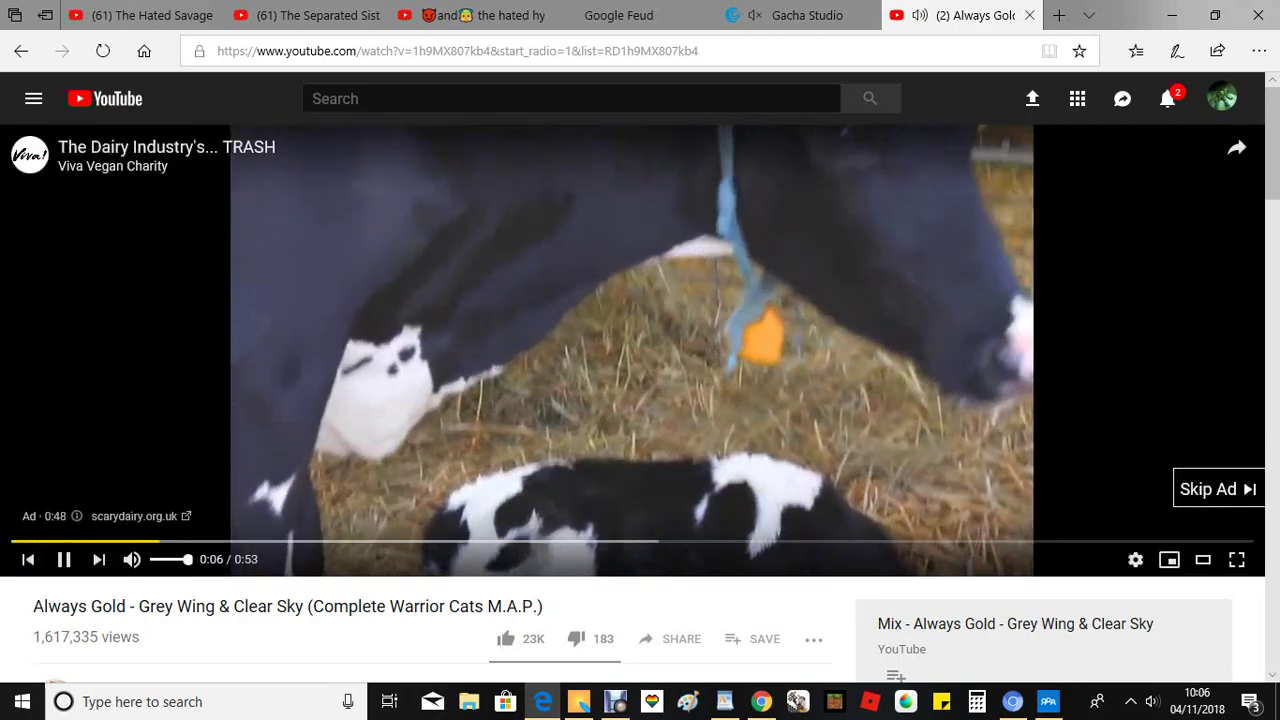
Skip the advert before the Always Gold video and raise the system volume to 50
click(1217, 489)
mouse_move(579, 702)
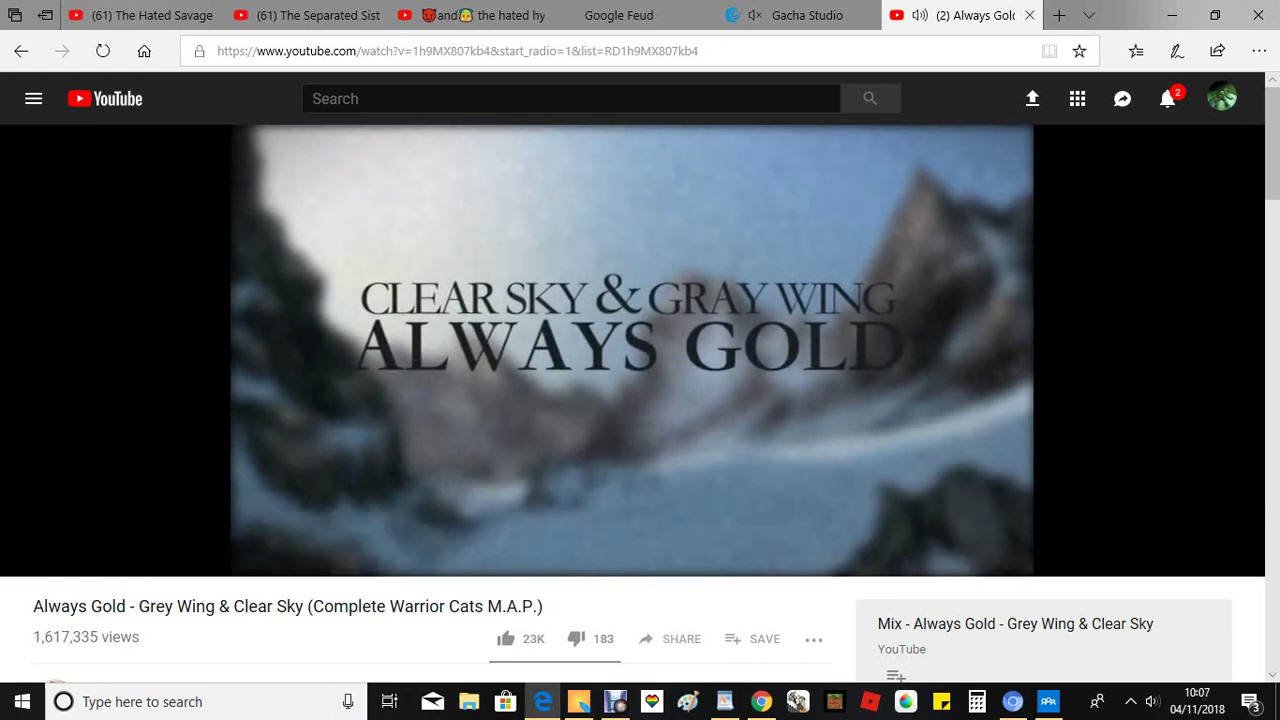
key(XF86AudioRaiseVolume)
key(XF86AudioRaiseVolume)
key(XF86AudioRaiseVolume)
key(XF86AudioRaiseVolume)
key(XF86AudioRaiseVolume)
key(XF86AudioRaiseVolume)
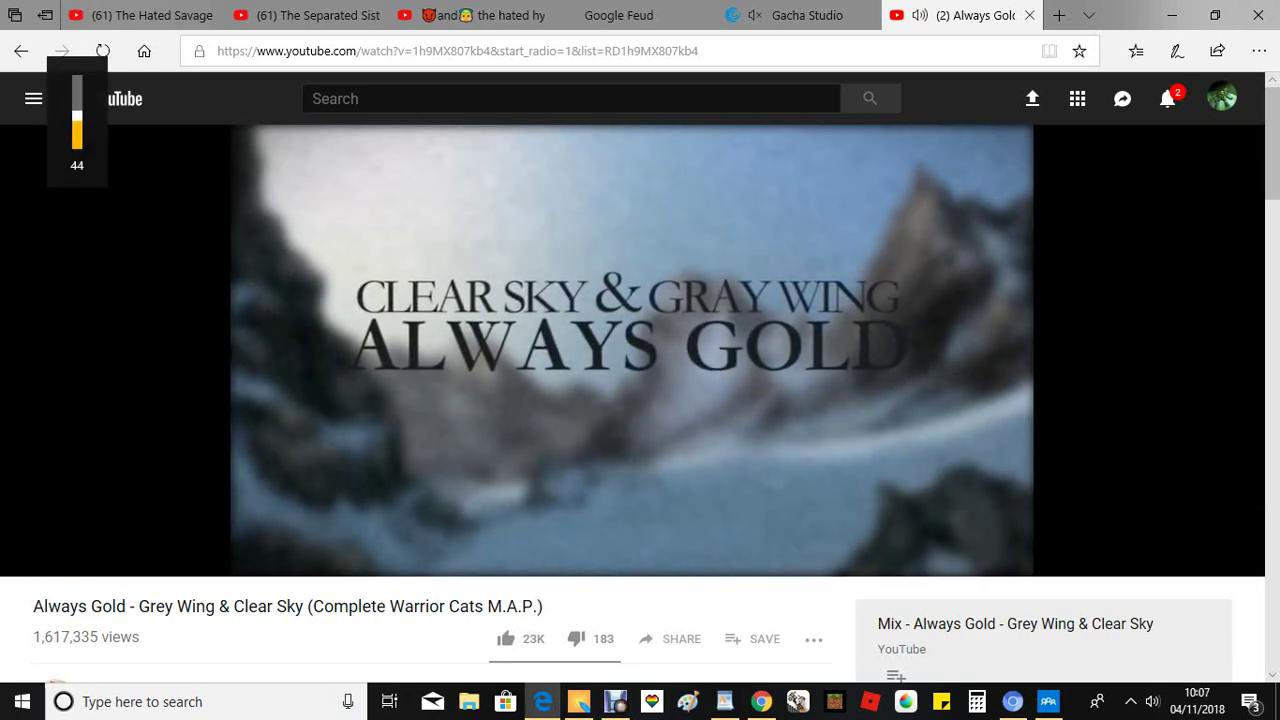
key(XF86AudioRaiseVolume)
key(XF86AudioRaiseVolume)
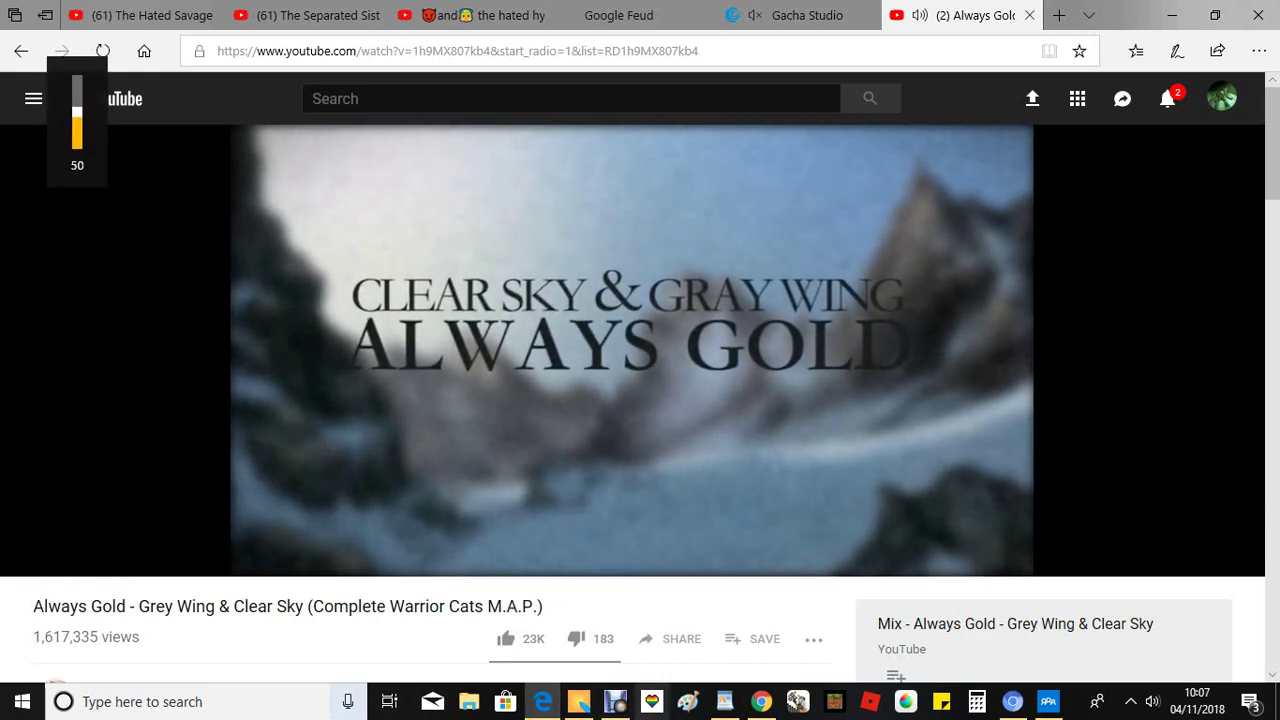
Switch to Pixel Art Studio and draw a cat head's mirrored outer ears and fluffy cheeks with the 7px black pencil
click(579, 701)
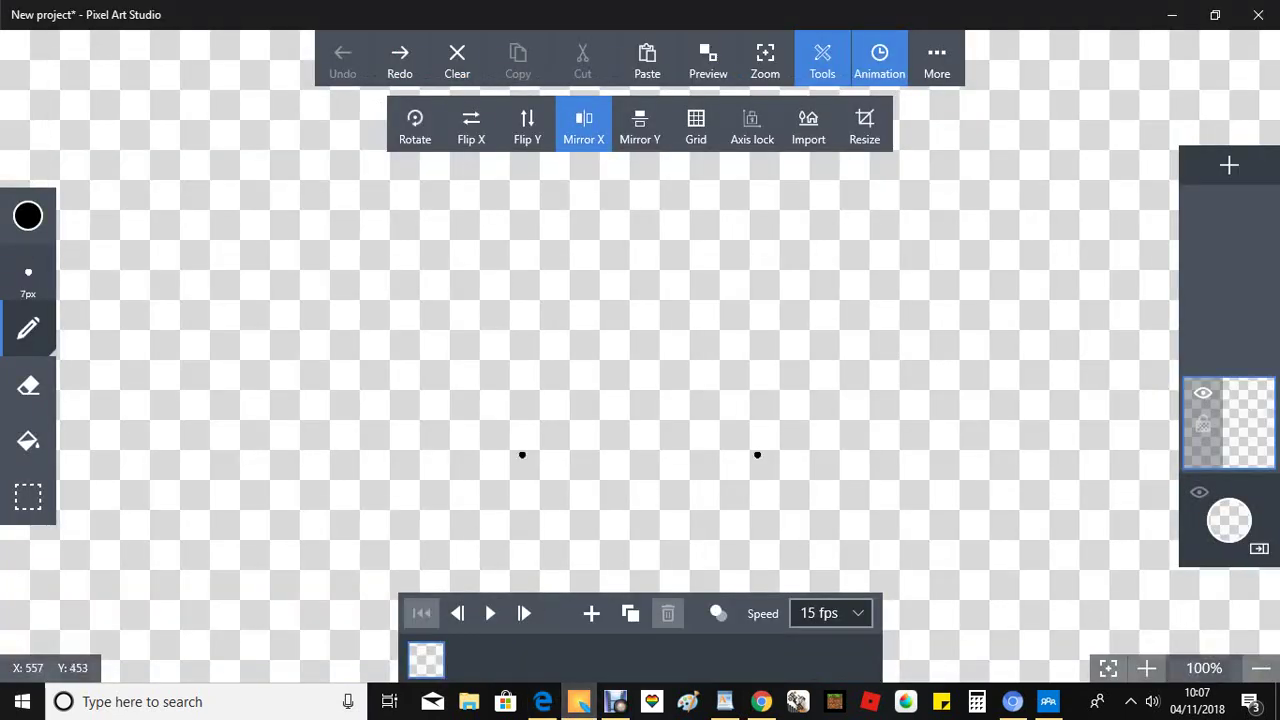
mouse_move(558, 350)
mouse_down()
mouse_move(408, 261)
mouse_move(411, 341)
mouse_move(441, 420)
mouse_up()
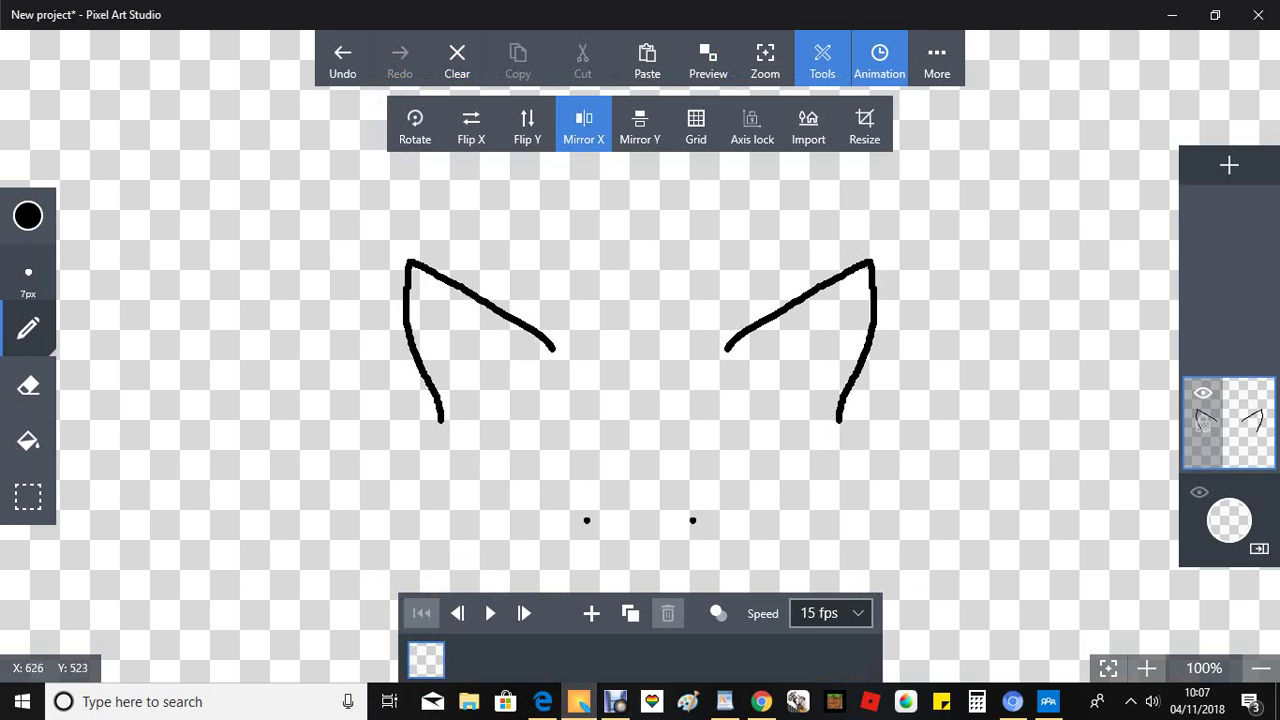
mouse_move(528, 588)
mouse_down()
mouse_move(425, 504)
mouse_move(393, 422)
mouse_move(419, 447)
mouse_move(420, 395)
mouse_move(443, 422)
mouse_up()
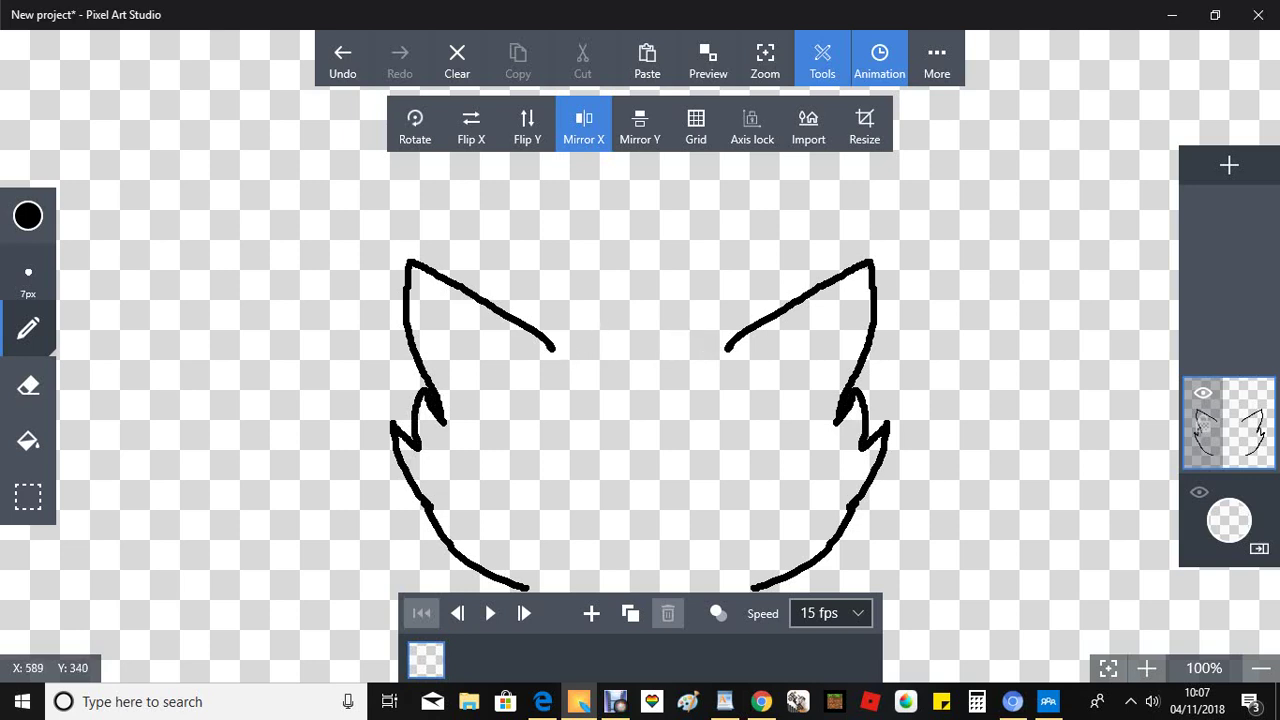
Draw a jagged fur fringe joining the two ears and a mirrored inner-ear outline inside each ear
mouse_move(555, 348)
mouse_down()
mouse_move(591, 325)
mouse_move(611, 338)
mouse_move(622, 383)
mouse_move(626, 265)
mouse_move(643, 290)
mouse_up()
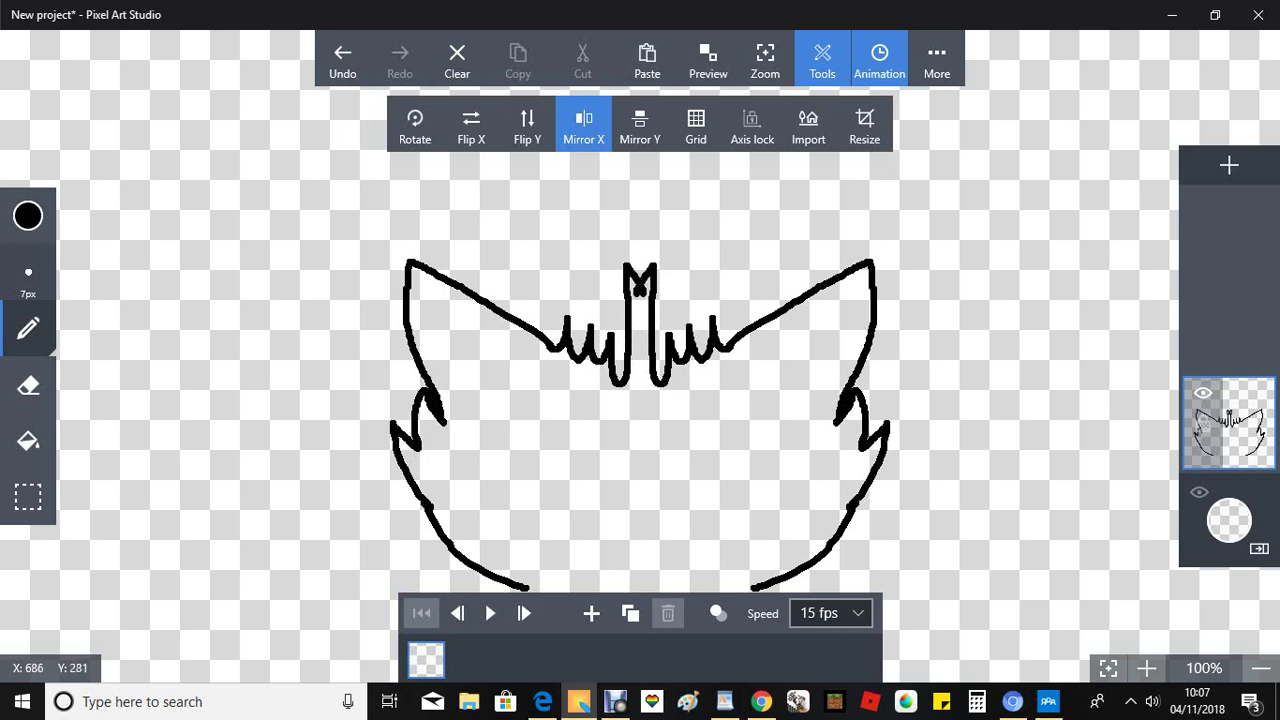
click(342, 60)
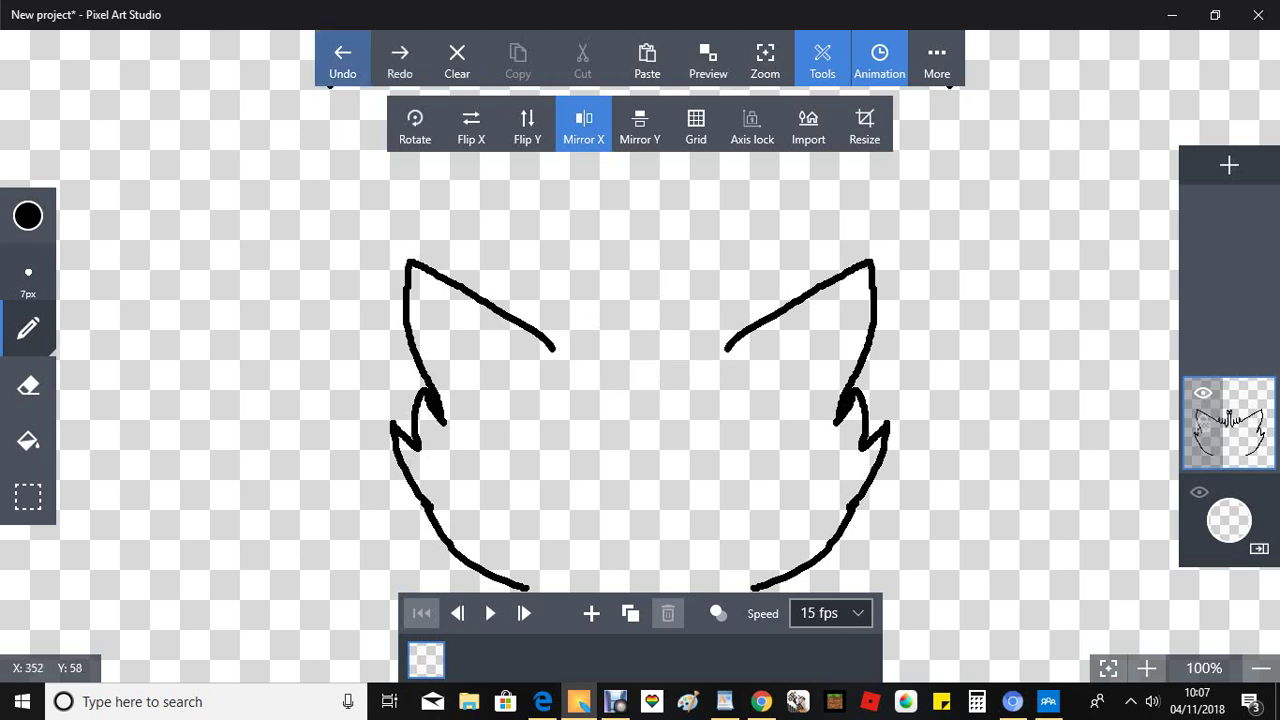
mouse_move(727, 349)
mouse_down()
mouse_move(698, 375)
mouse_move(662, 378)
mouse_move(655, 366)
mouse_up()
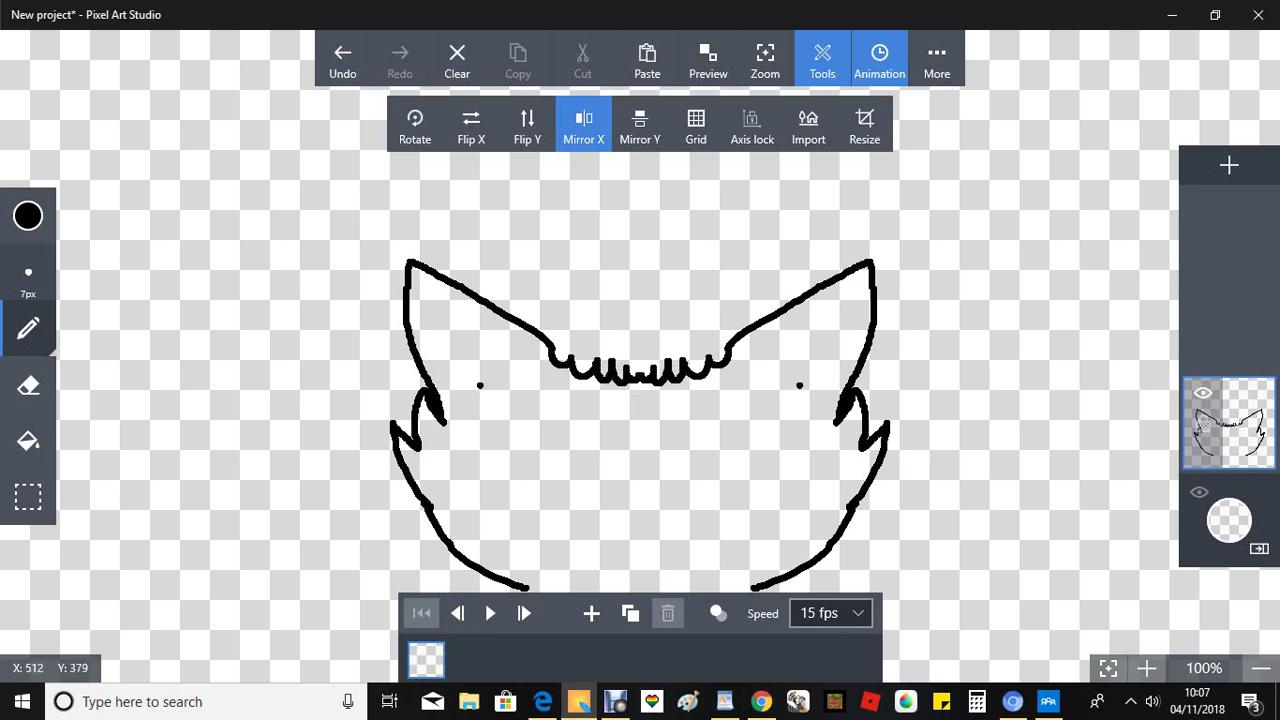
mouse_move(487, 394)
mouse_down()
mouse_move(496, 399)
mouse_move(445, 320)
mouse_move(474, 326)
mouse_move(519, 368)
mouse_move(490, 397)
mouse_up()
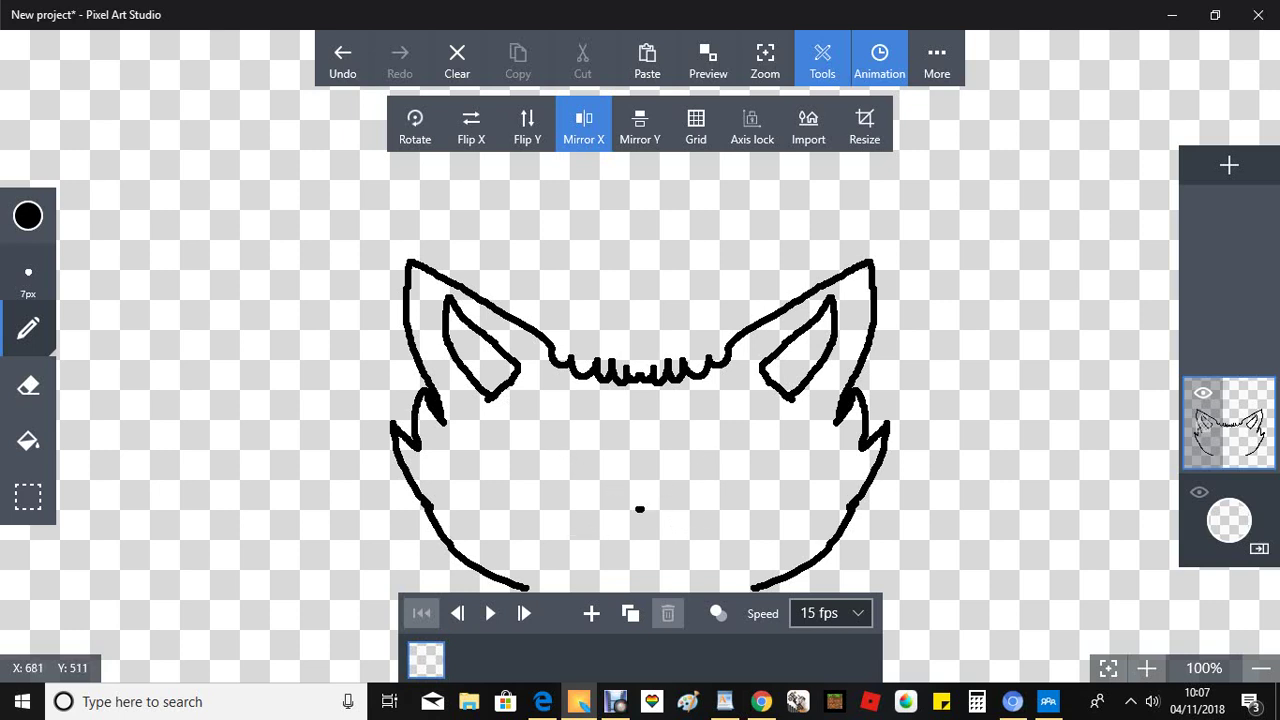
Draw mirrored arched eyes with narrow pupils, filling the pupils black except for a small highlight near the top
mouse_move(601, 512)
mouse_down()
mouse_move(584, 443)
mouse_move(561, 458)
mouse_move(548, 522)
mouse_up()
click(342, 58)
mouse_move(597, 509)
mouse_down()
mouse_move(588, 402)
mouse_move(563, 397)
mouse_move(540, 404)
mouse_move(537, 506)
mouse_move(590, 508)
mouse_move(561, 489)
mouse_move(569, 424)
mouse_move(579, 512)
mouse_up()
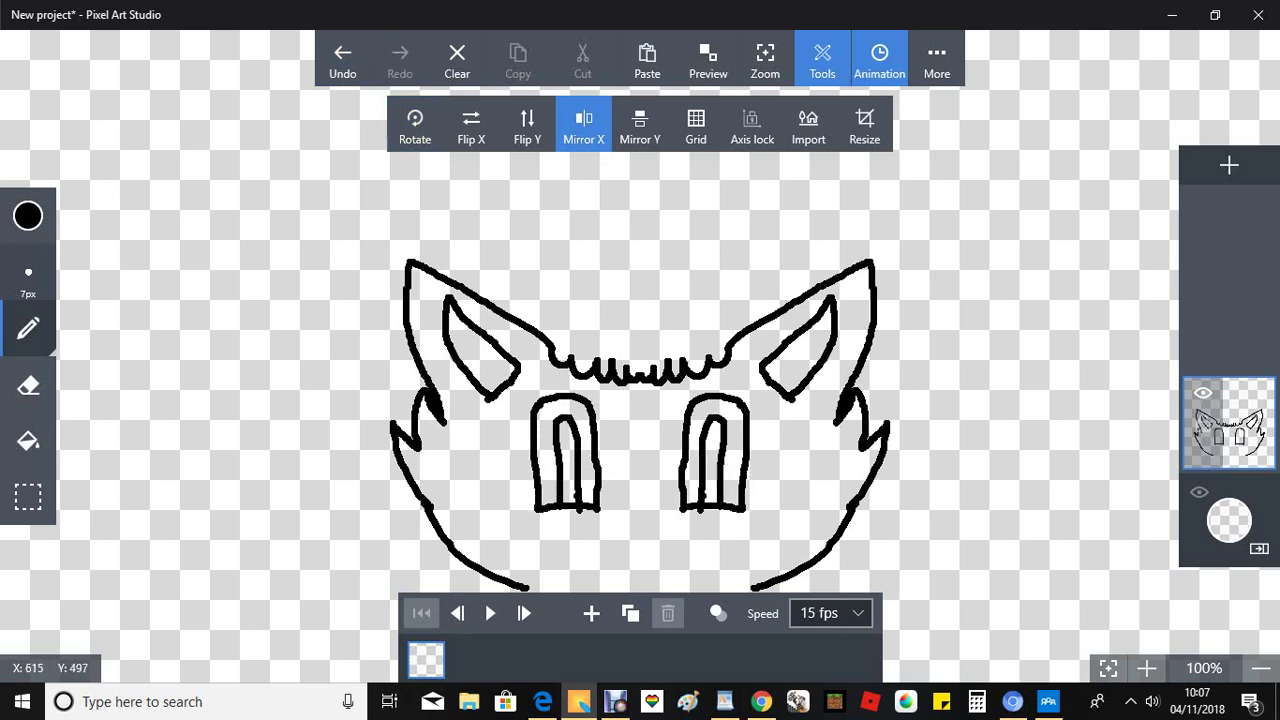
click(566, 452)
mouse_move(570, 454)
mouse_down()
mouse_move(565, 504)
mouse_move(573, 485)
mouse_up()
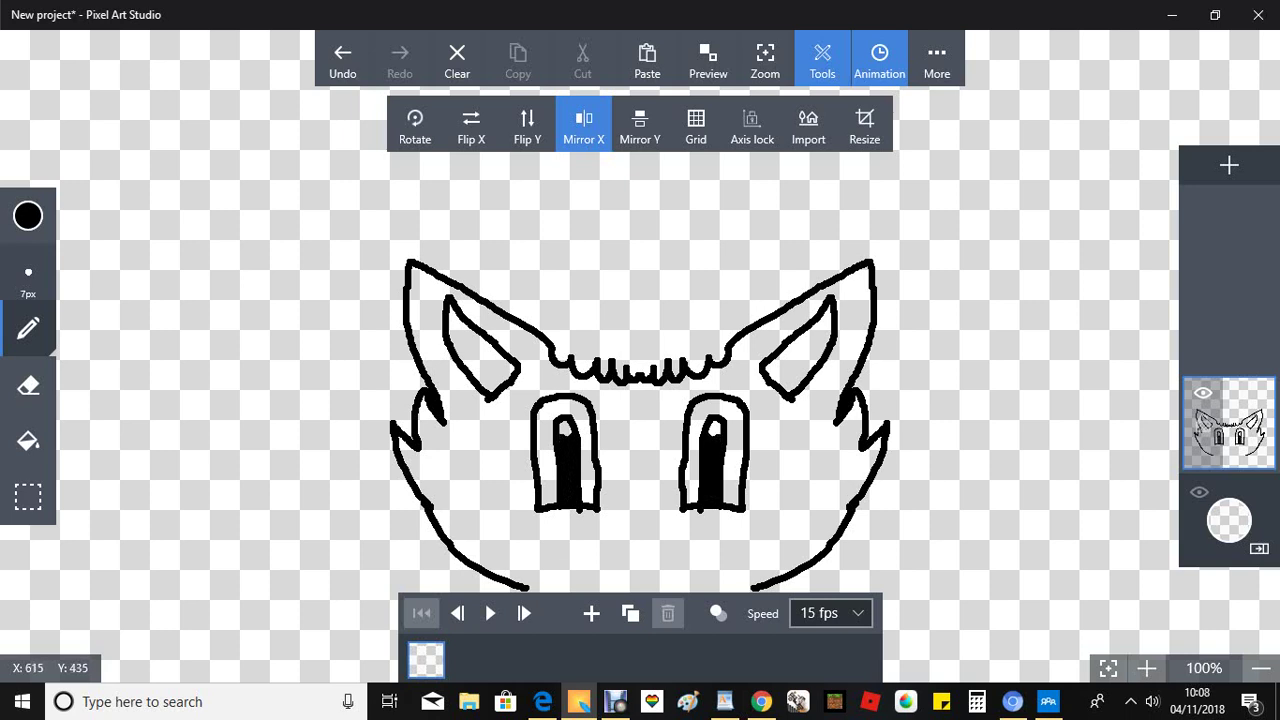
Draw a filled black nose between and below the eyes with a short vertical line beneath it
mouse_move(644, 537)
mouse_down()
mouse_move(664, 524)
mouse_move(641, 523)
mouse_up()
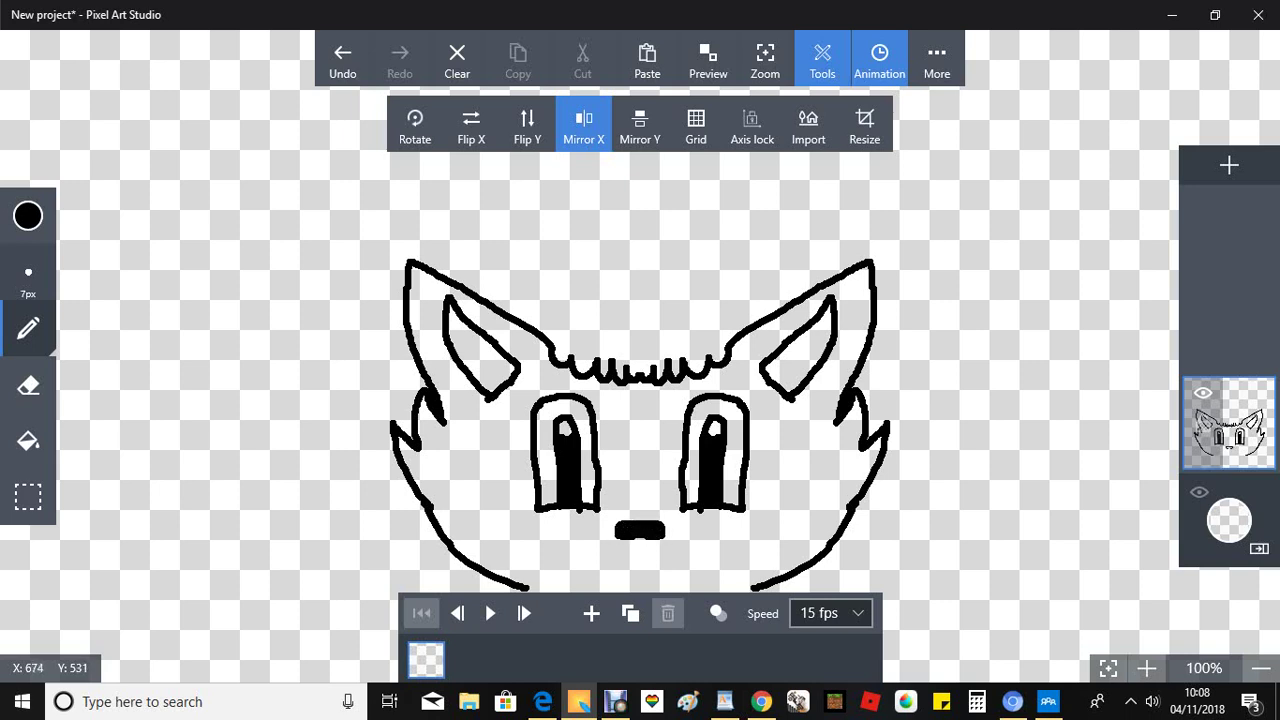
mouse_move(641, 563)
mouse_down()
mouse_move(562, 566)
mouse_move(540, 575)
mouse_move(542, 590)
mouse_move(645, 590)
mouse_up()
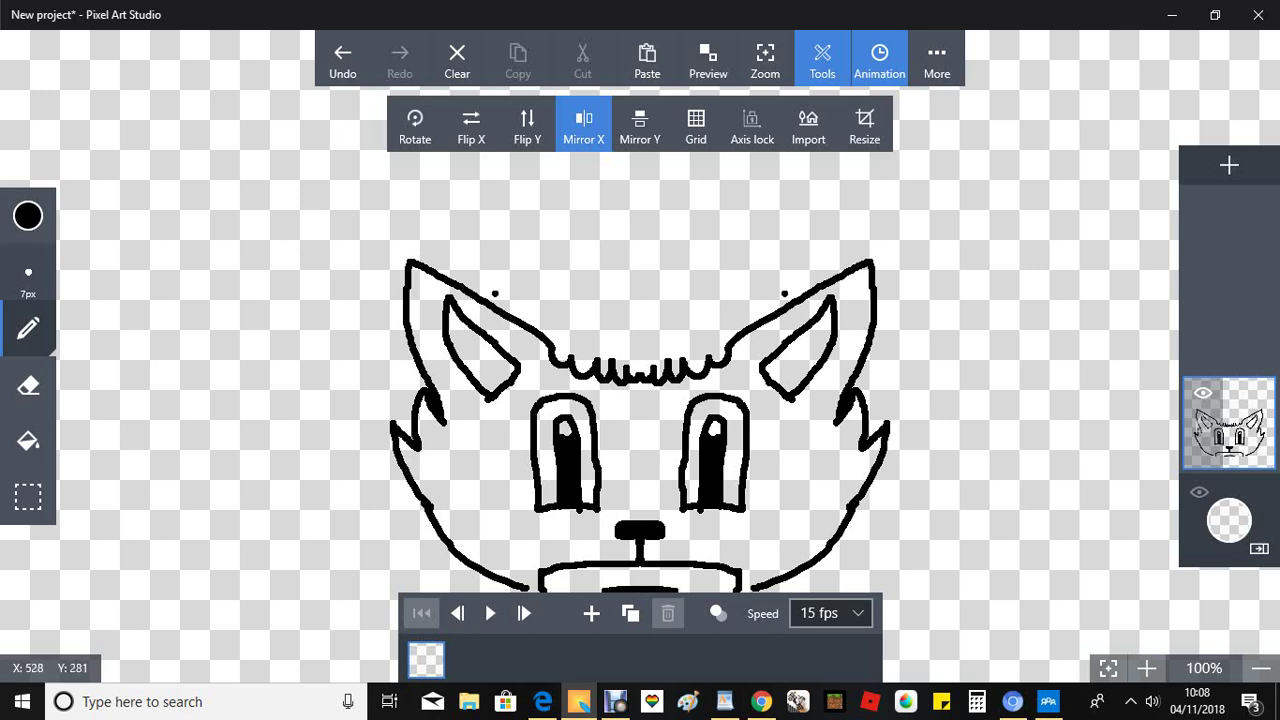
key(ctrl+z)
key(ctrl+z)
key(ctrl+z)
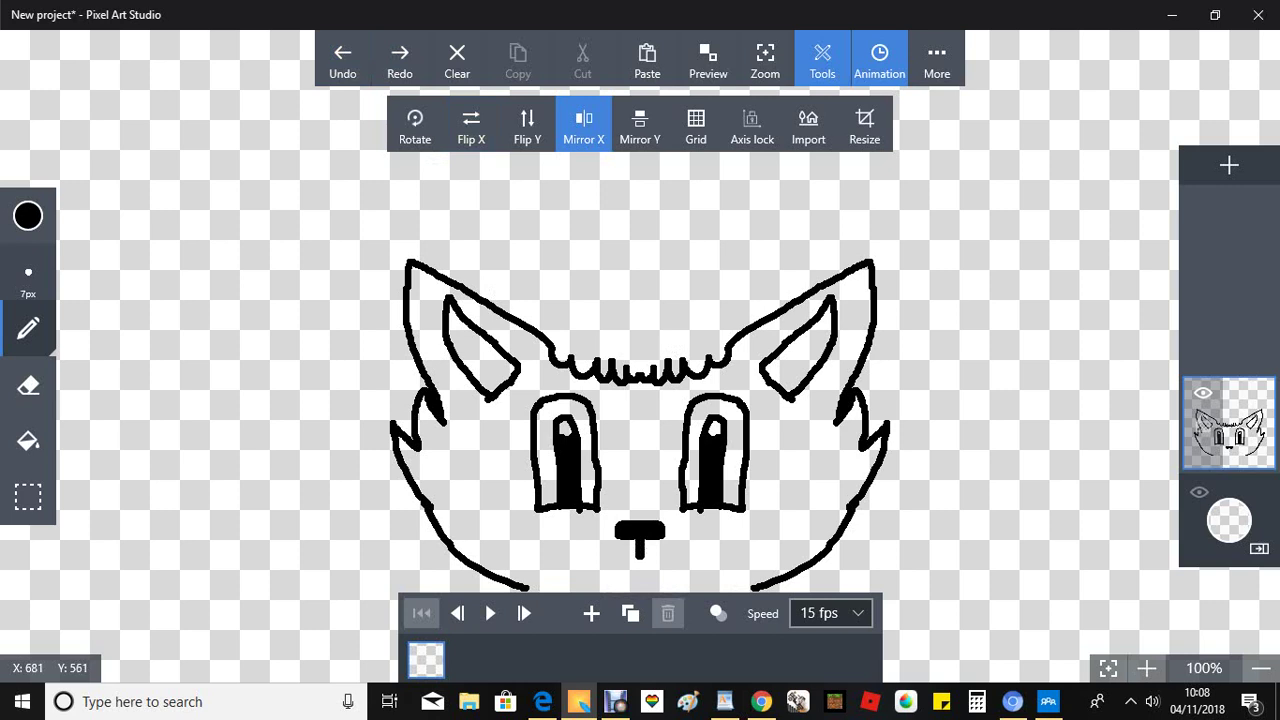
Draw a small arched mouth with pointed teeth under the nose and extend the jaw lines to meet it
mouse_move(650, 561)
mouse_down()
mouse_move(680, 578)
mouse_move(674, 588)
mouse_up()
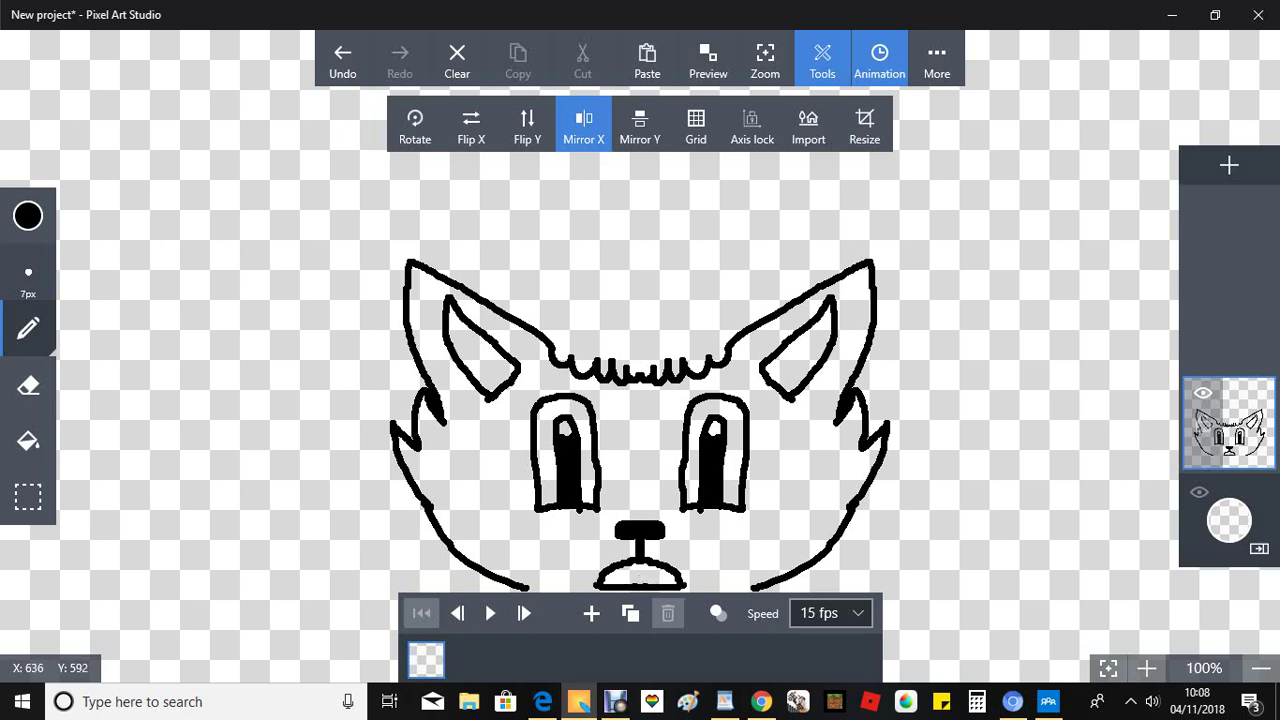
drag(528, 590, 572, 592)
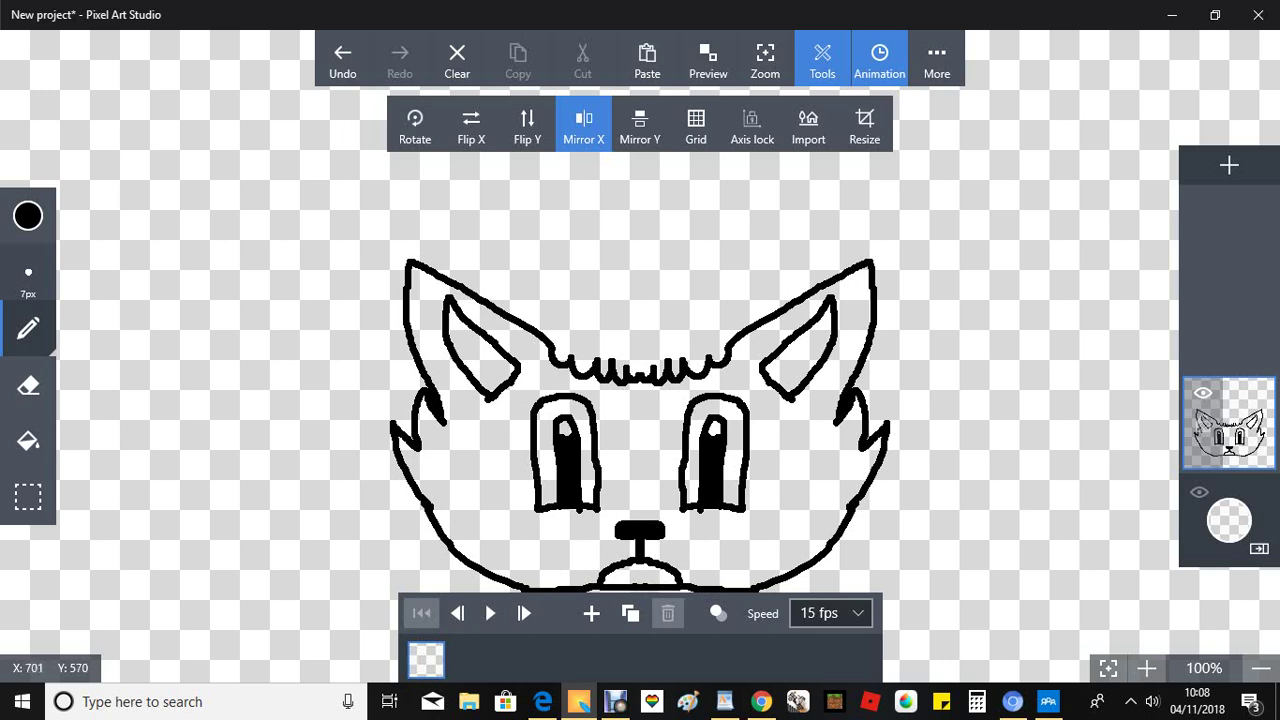
mouse_move(608, 576)
mouse_down()
mouse_move(620, 582)
mouse_move(628, 566)
mouse_up()
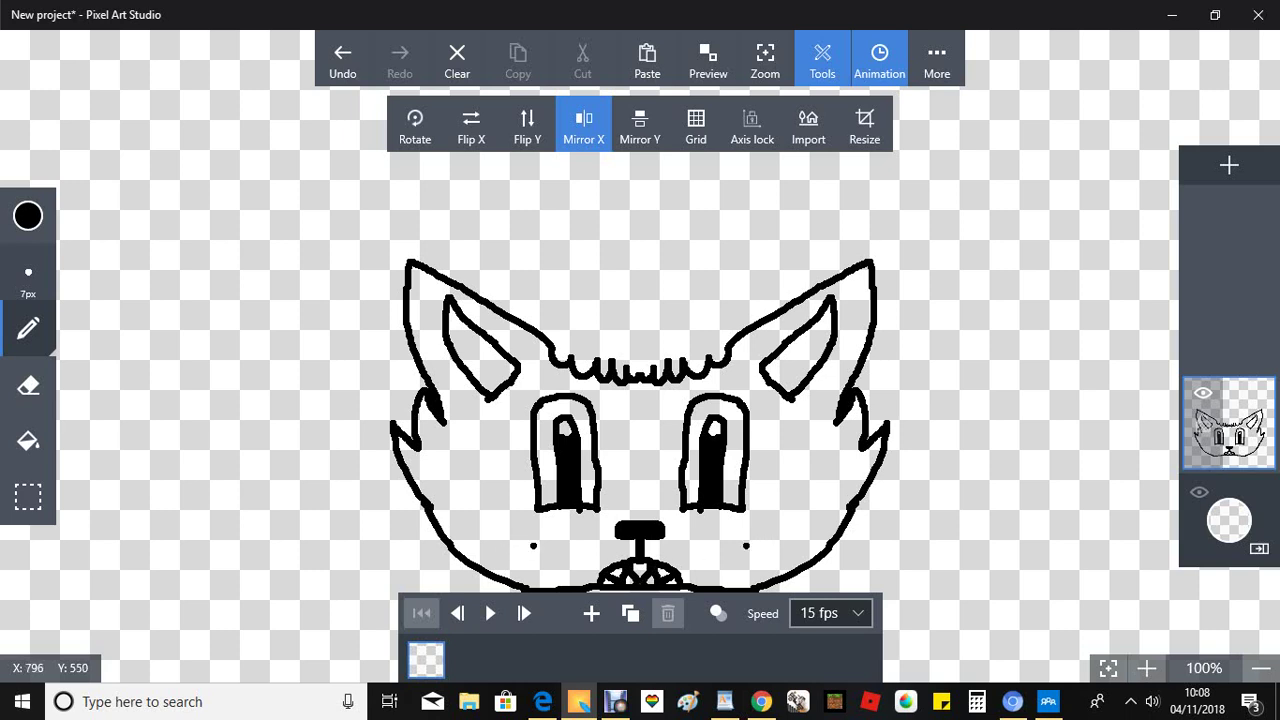
Add mirrored whisker dots beside the nose and curved whiskers on both cheeks
click(698, 533)
click(681, 546)
click(705, 546)
mouse_move(682, 546)
mouse_down()
mouse_move(773, 510)
mouse_move(783, 555)
mouse_up()
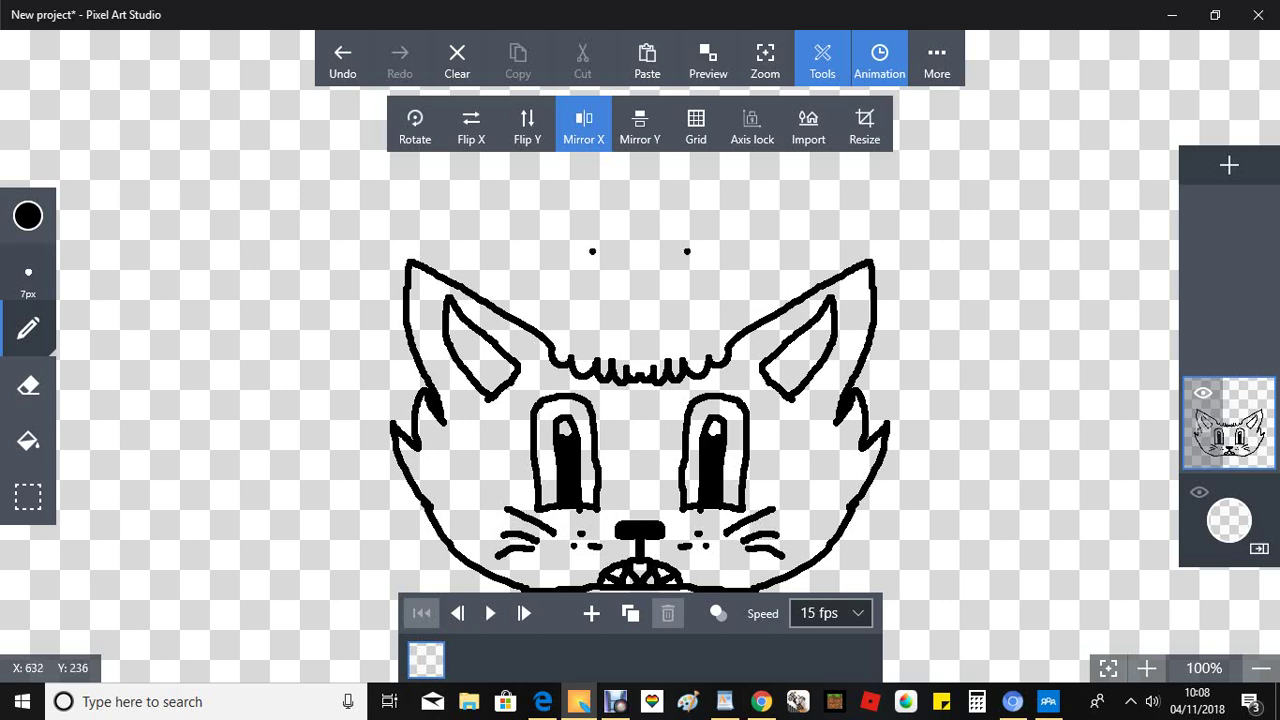
click(822, 58)
click(822, 60)
click(583, 126)
click(822, 58)
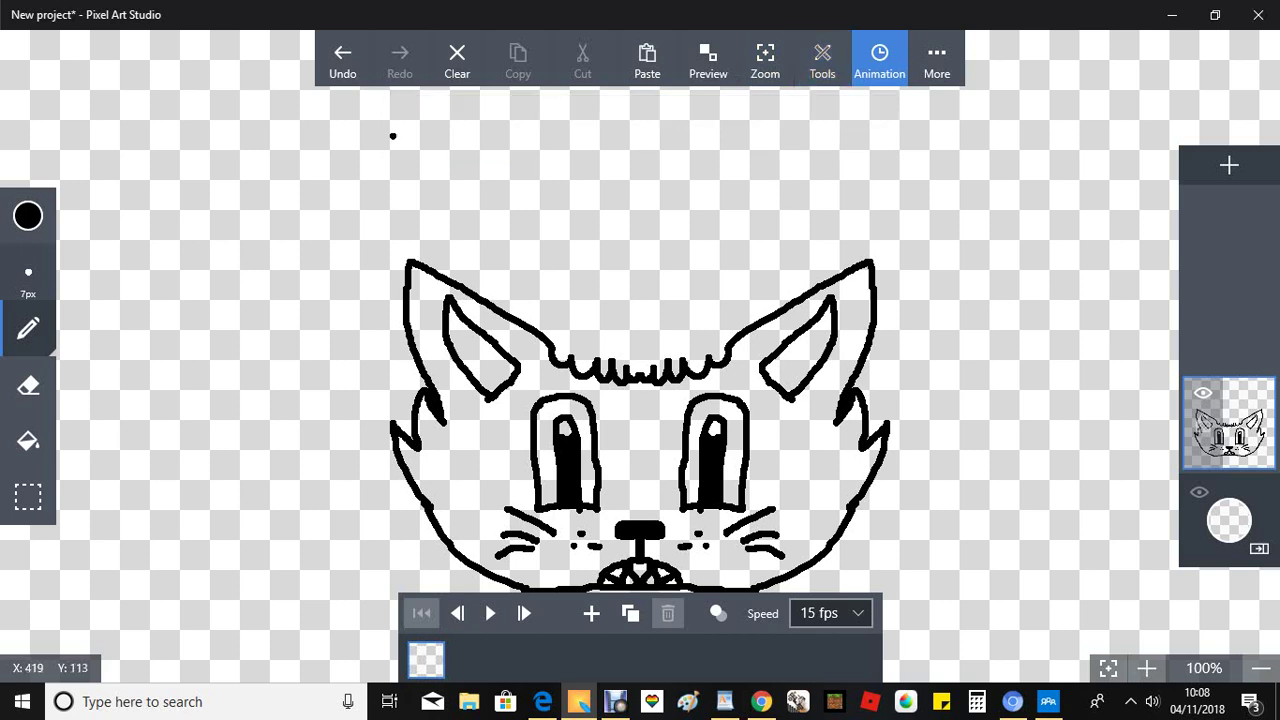
key(e)
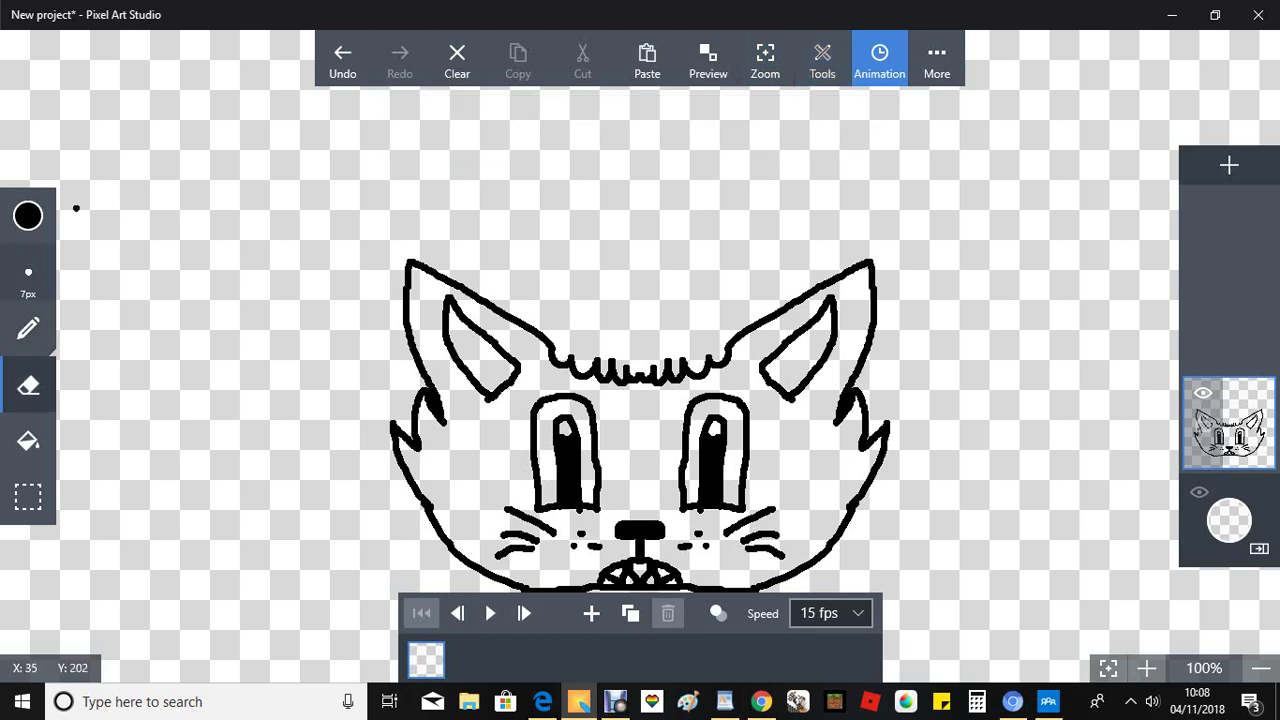
key(g)
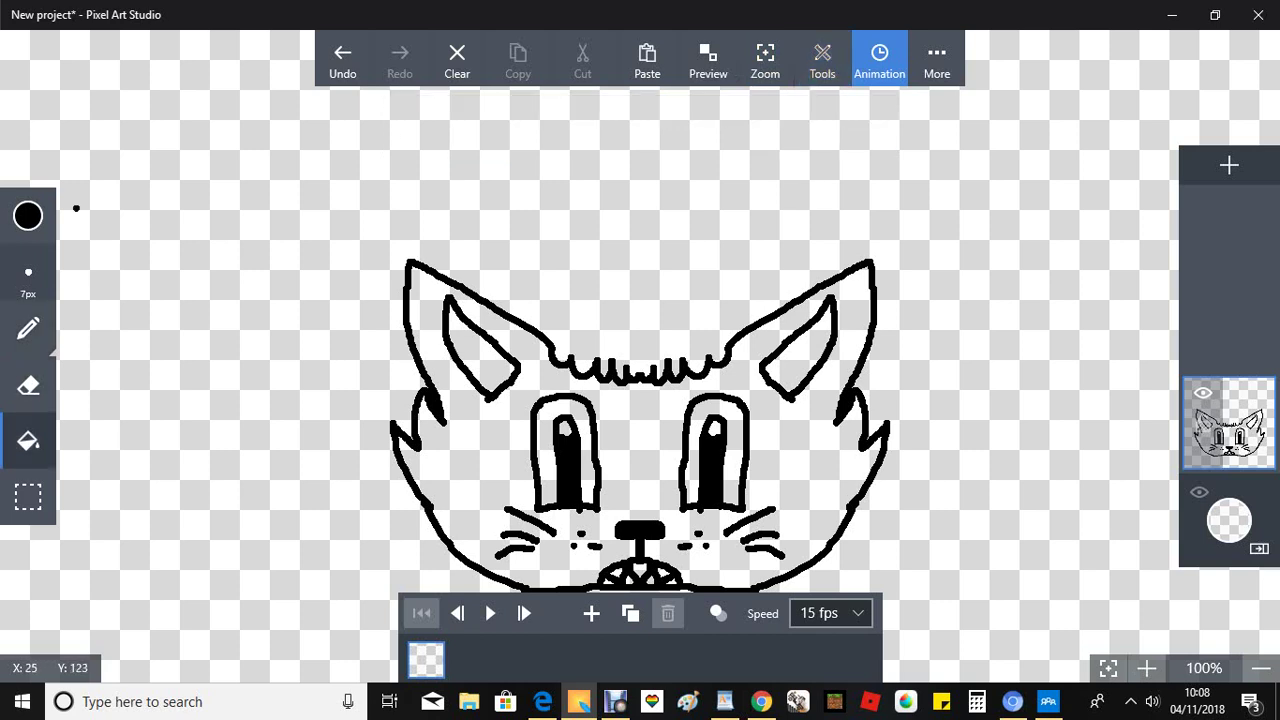
key(b)
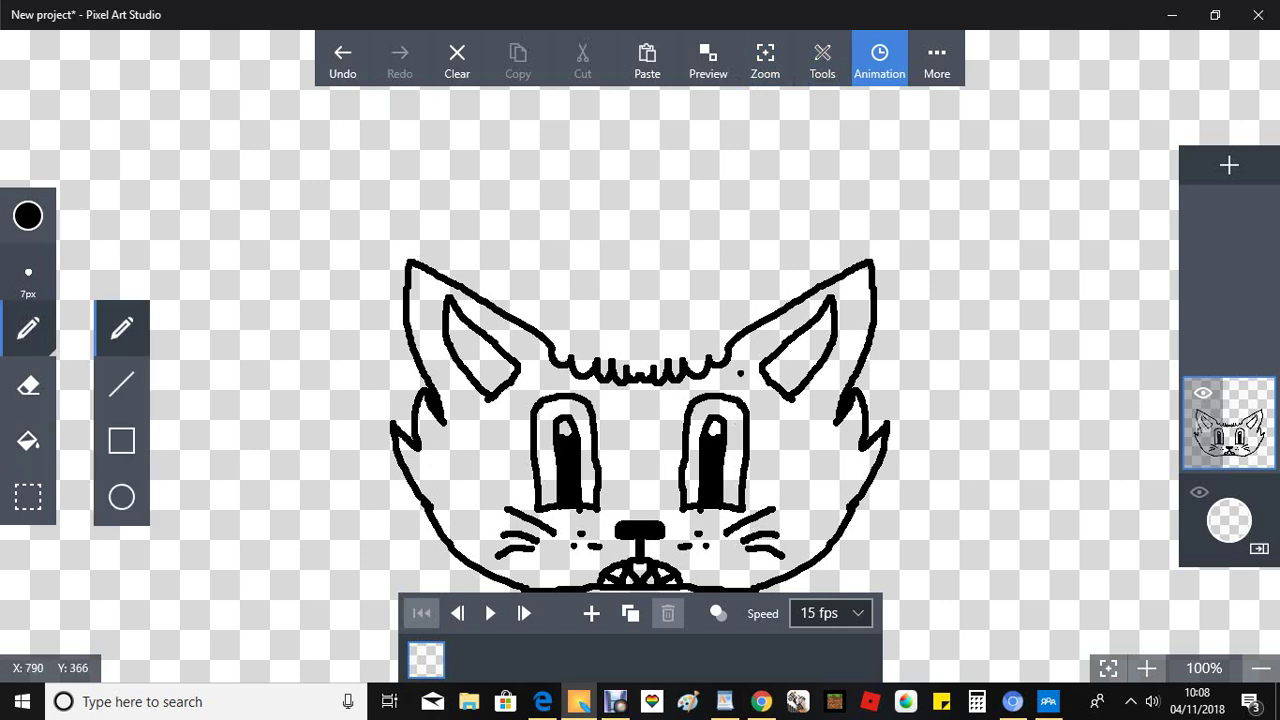
click(822, 58)
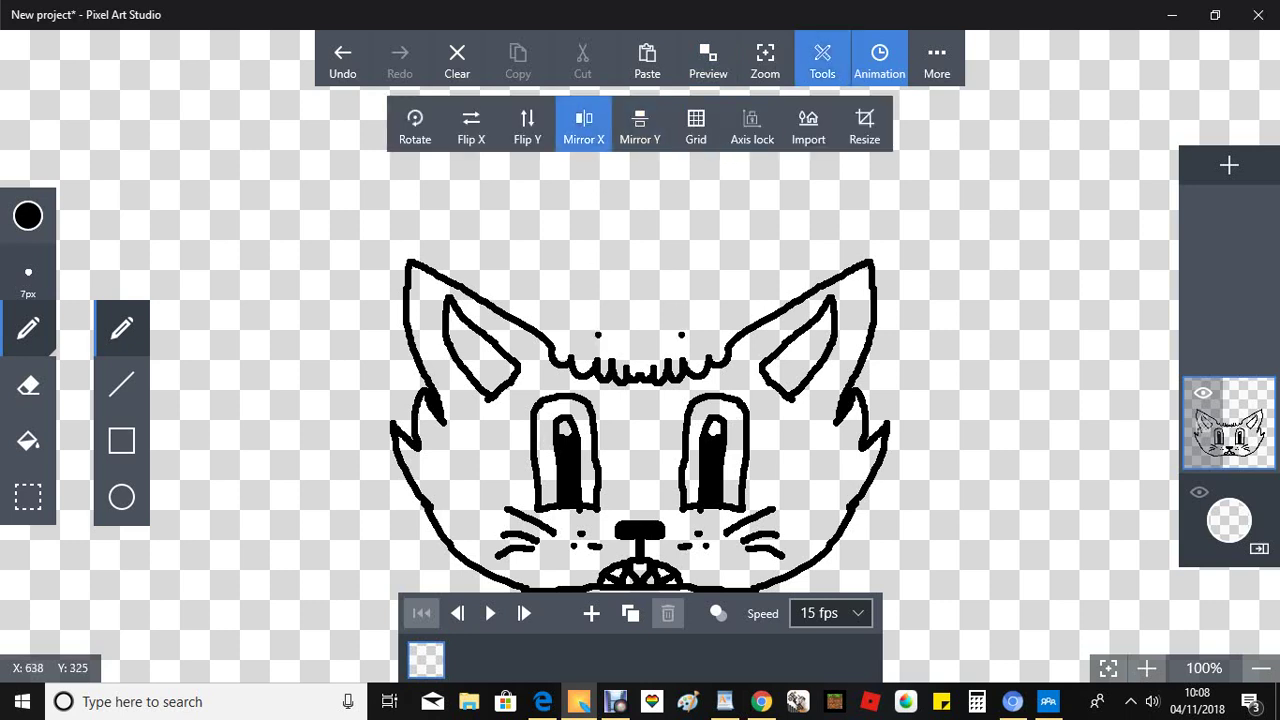
Duplicate the current animation frame and set the drawing colour to pure red
click(630, 613)
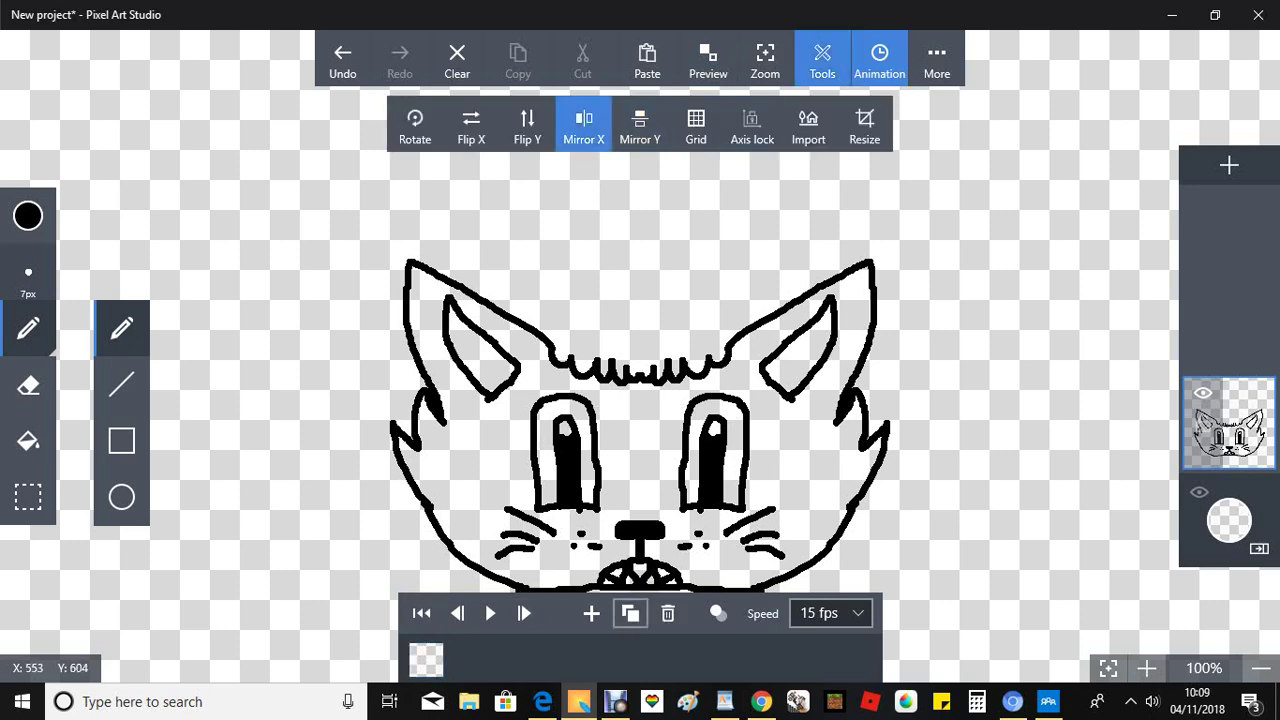
click(28, 215)
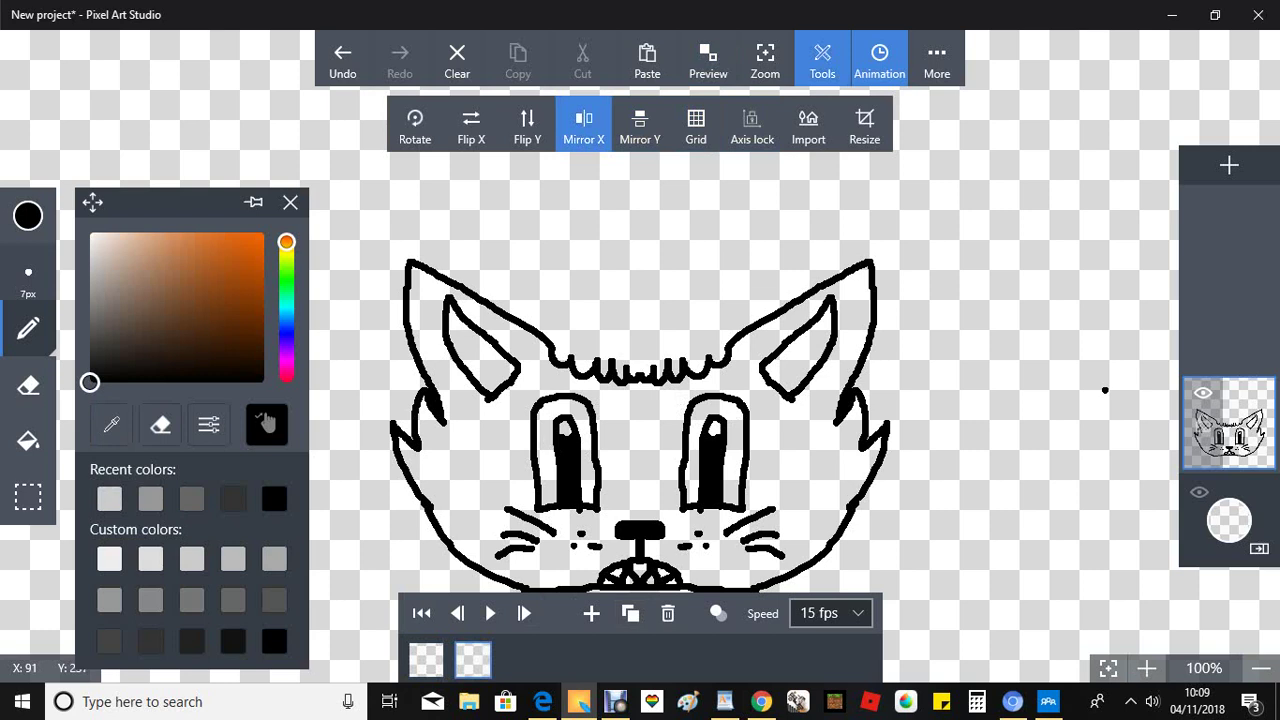
drag(287, 242, 287, 232)
drag(225, 270, 263, 232)
click(527, 378)
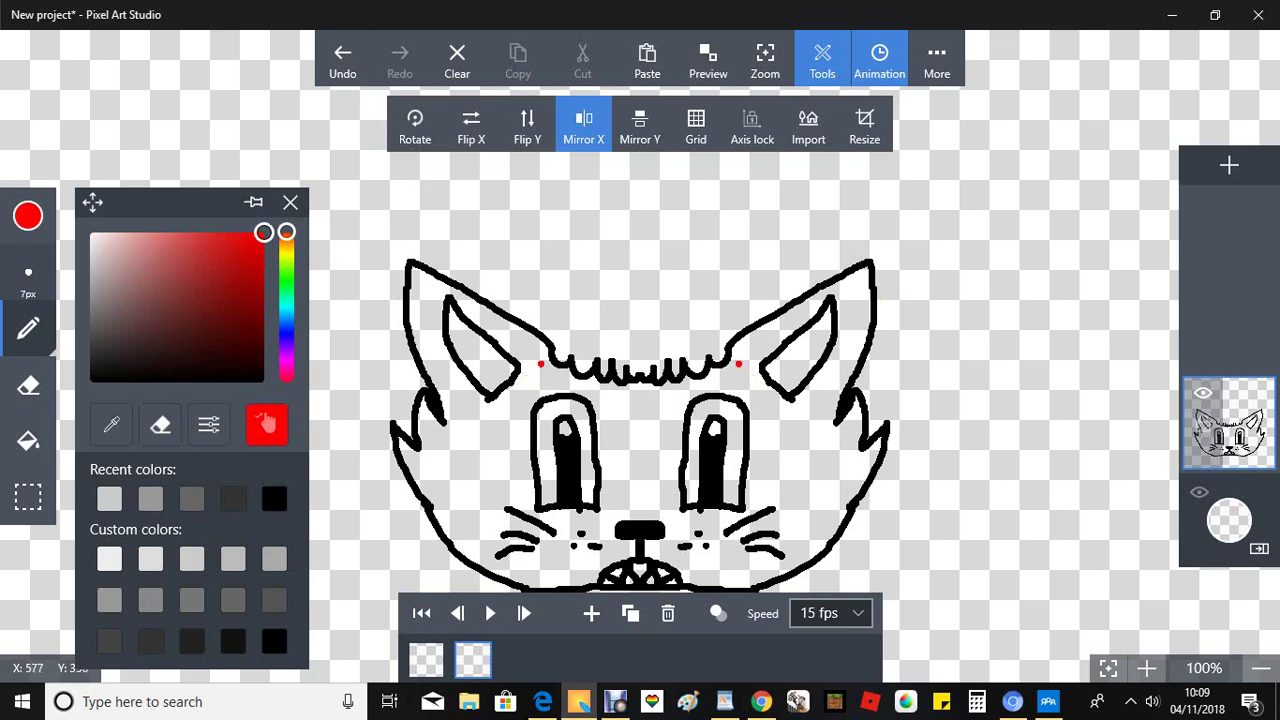
Draw a narrow red fur spike over the fringe above each eye, cleaning out its middle and thickening its lines
mouse_move(553, 350)
mouse_down()
mouse_move(536, 228)
mouse_move(516, 206)
mouse_move(406, 197)
mouse_move(466, 240)
mouse_move(462, 350)
mouse_move(455, 334)
mouse_up()
click(342, 62)
mouse_move(573, 372)
mouse_down()
mouse_move(573, 386)
mouse_move(573, 346)
mouse_move(557, 388)
mouse_up()
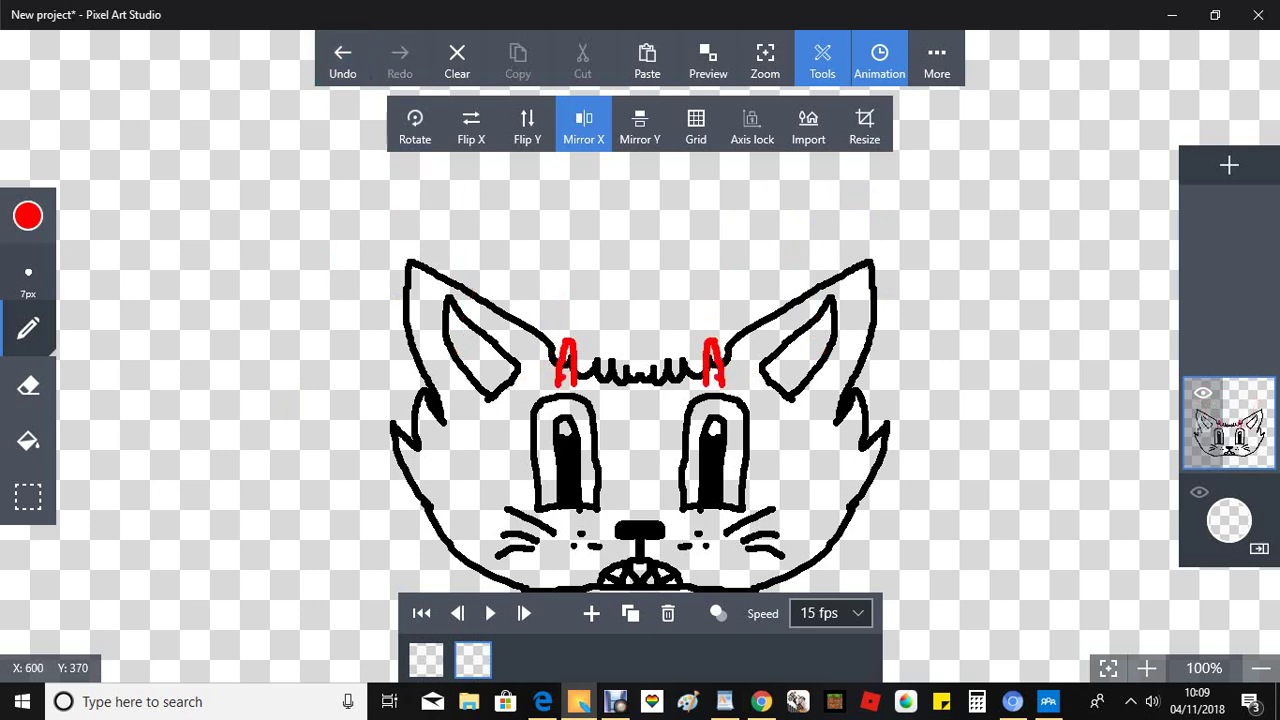
click(40, 388)
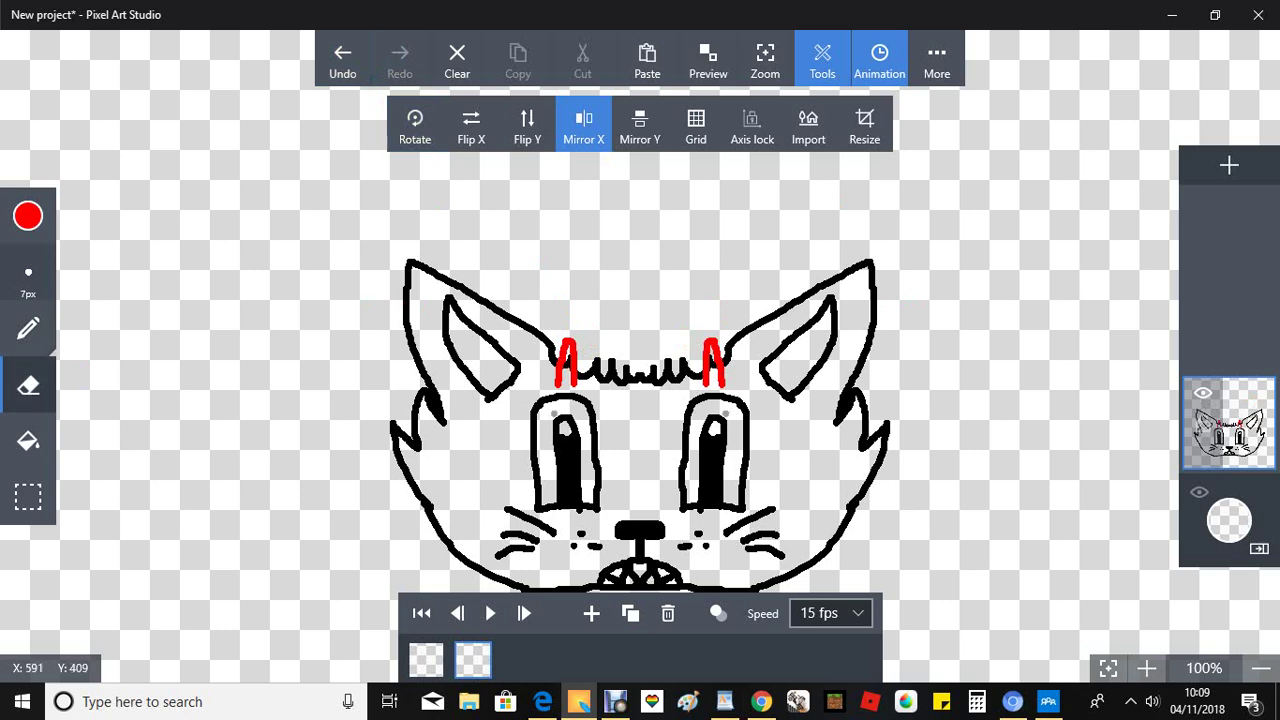
drag(568, 355, 567, 370)
key(p)
click(473, 360)
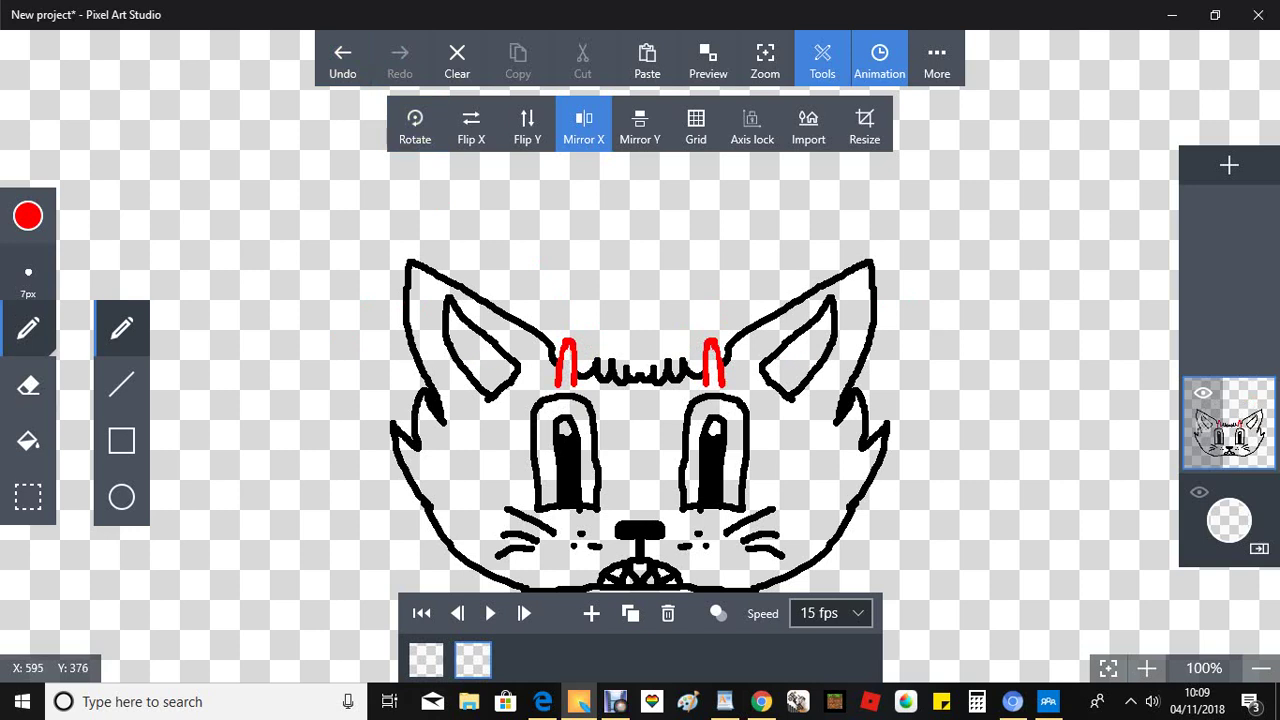
drag(557, 374, 557, 347)
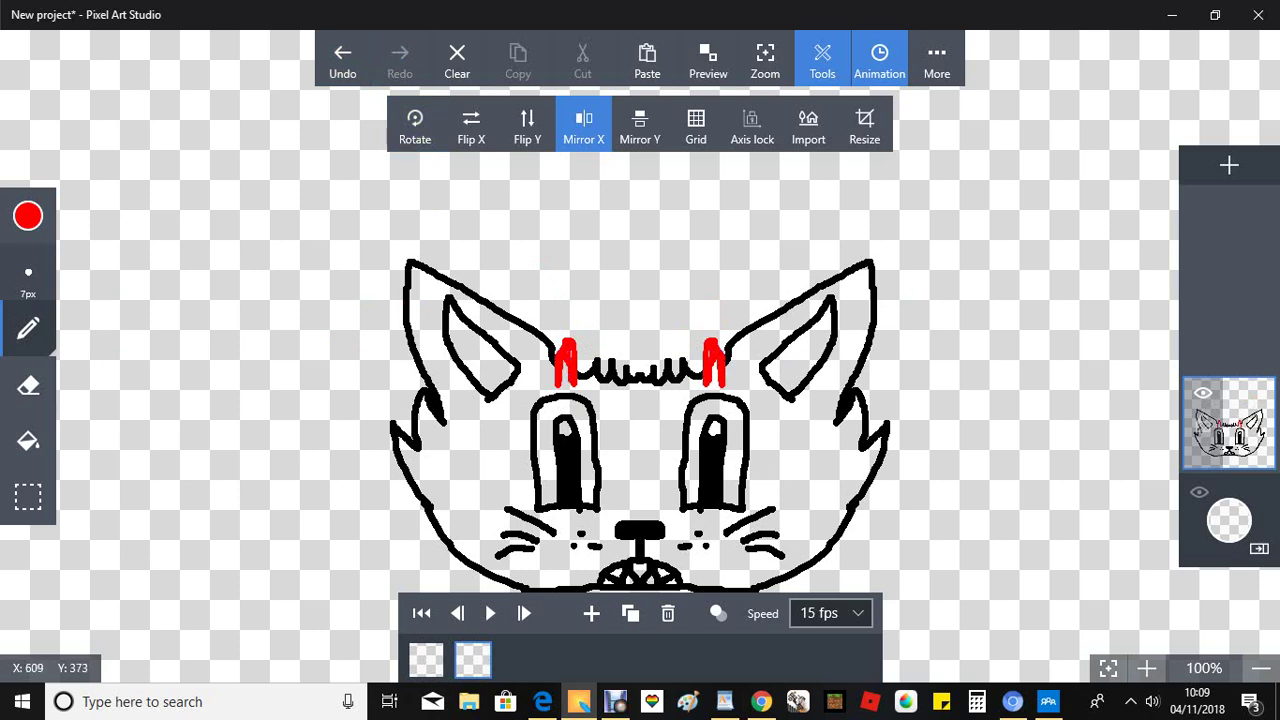
click(490, 580)
Set the colour to black and recolour both red fur spikes with the Fill tool
click(28, 216)
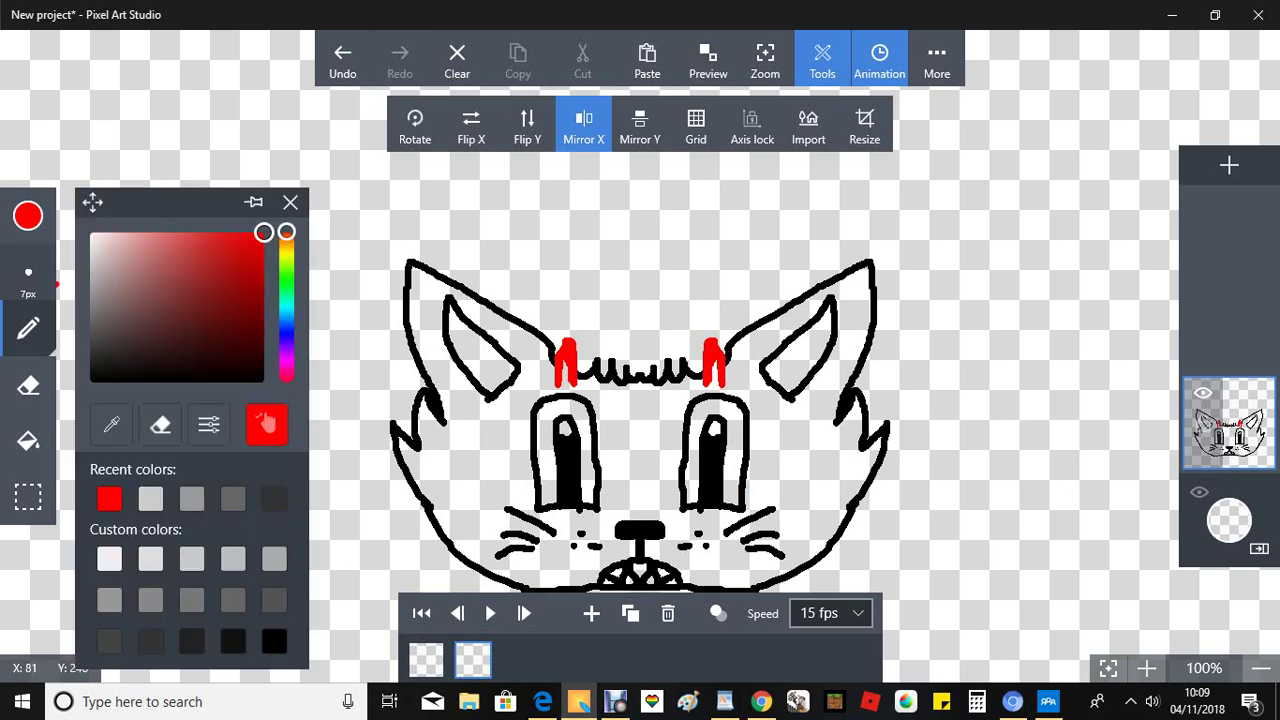
click(89, 380)
click(28, 441)
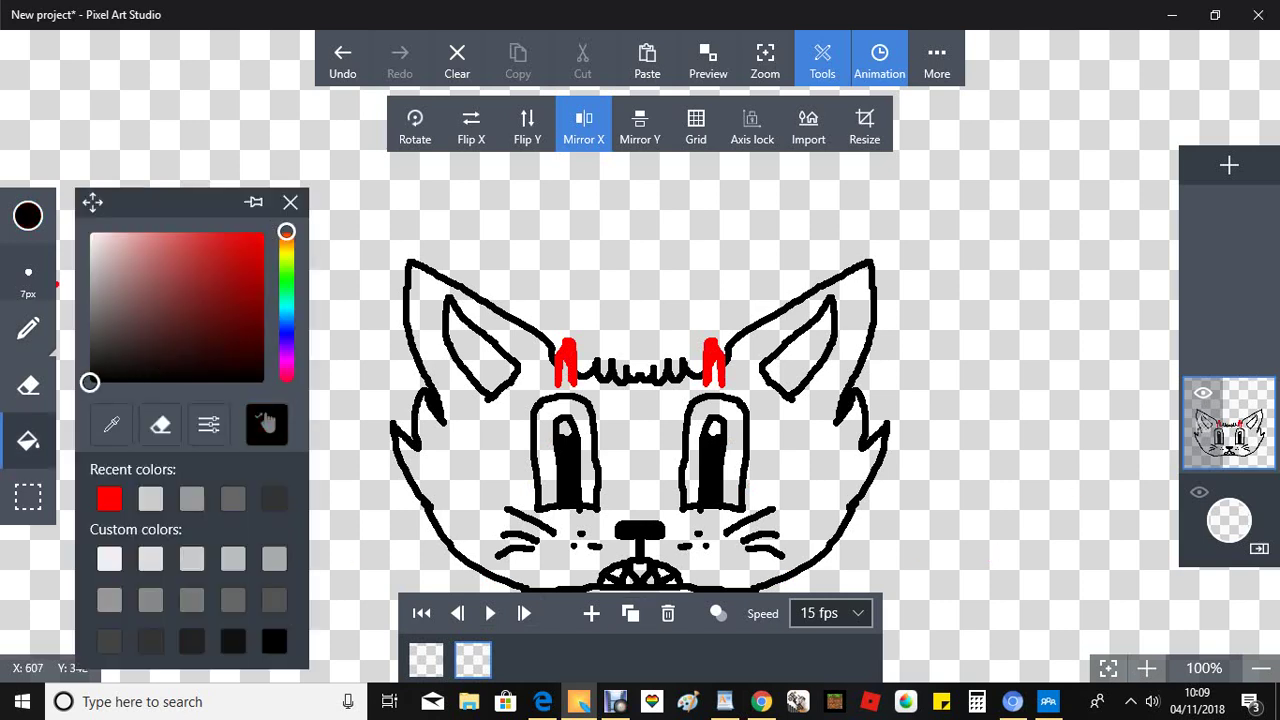
click(566, 362)
click(713, 362)
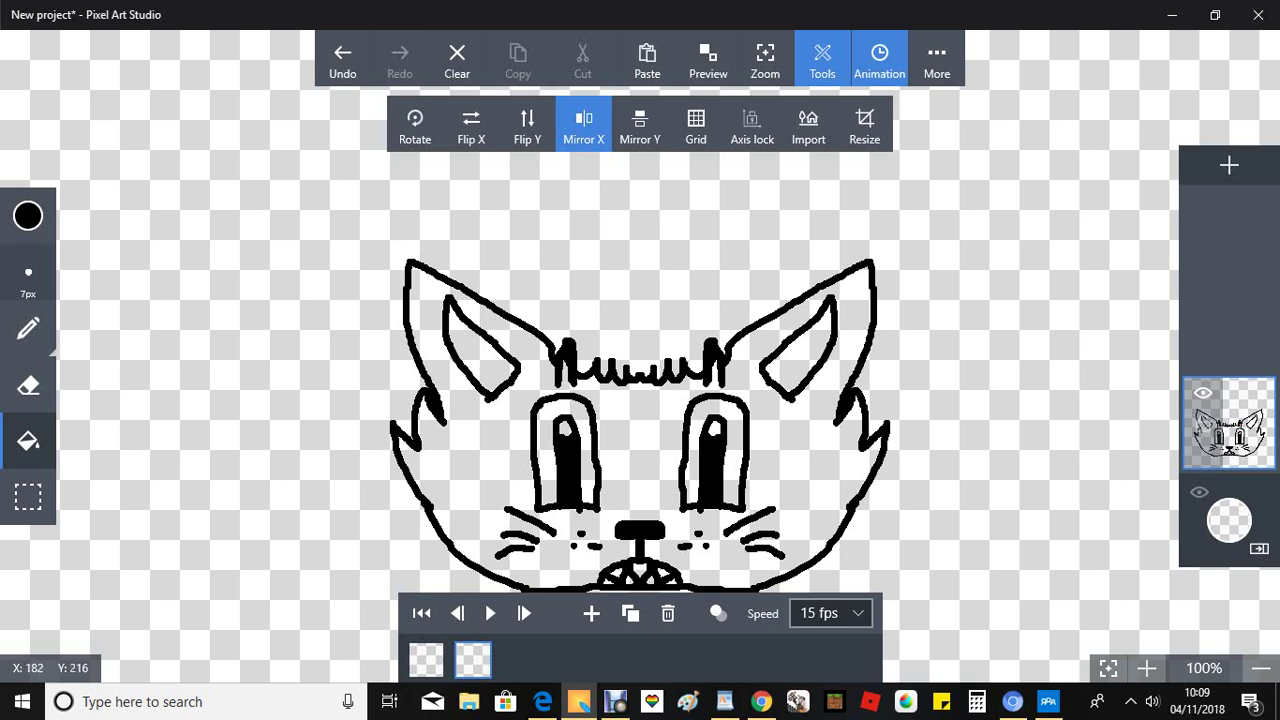
Duplicate the current frame and outline a mirrored pair of small curved red horns over the black fur spikes
click(28, 328)
click(28, 216)
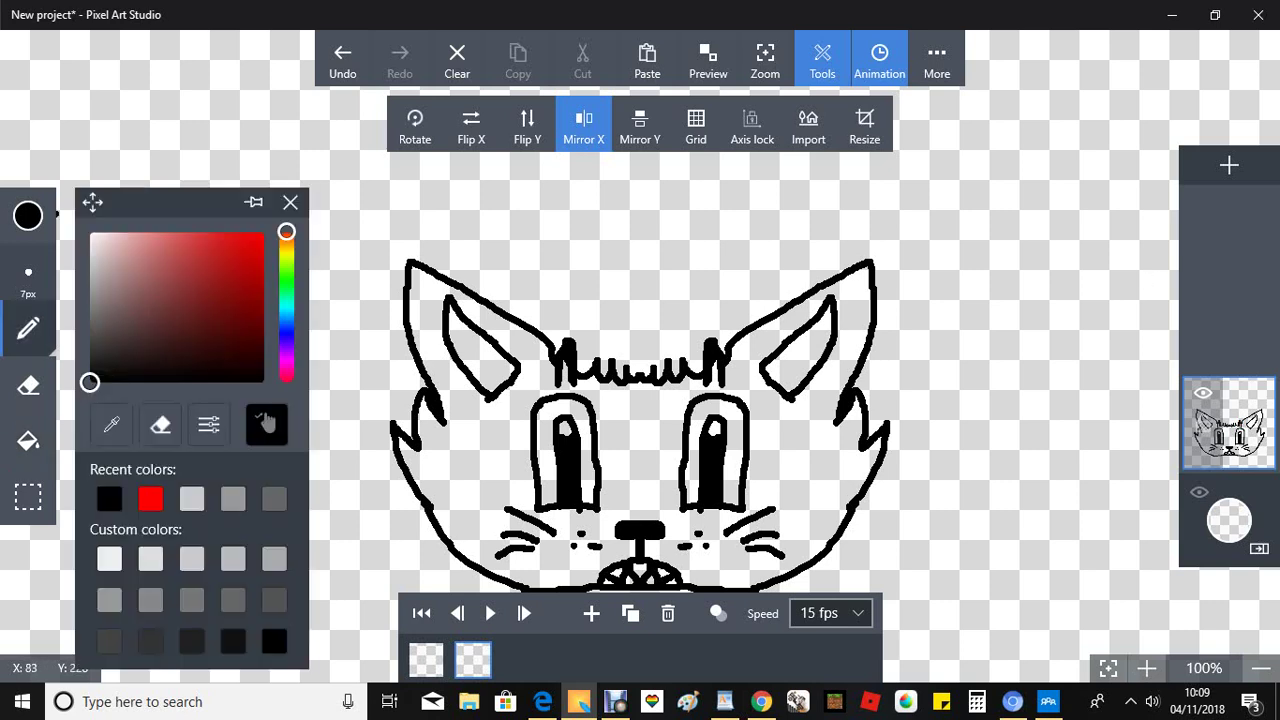
click(150, 498)
click(416, 540)
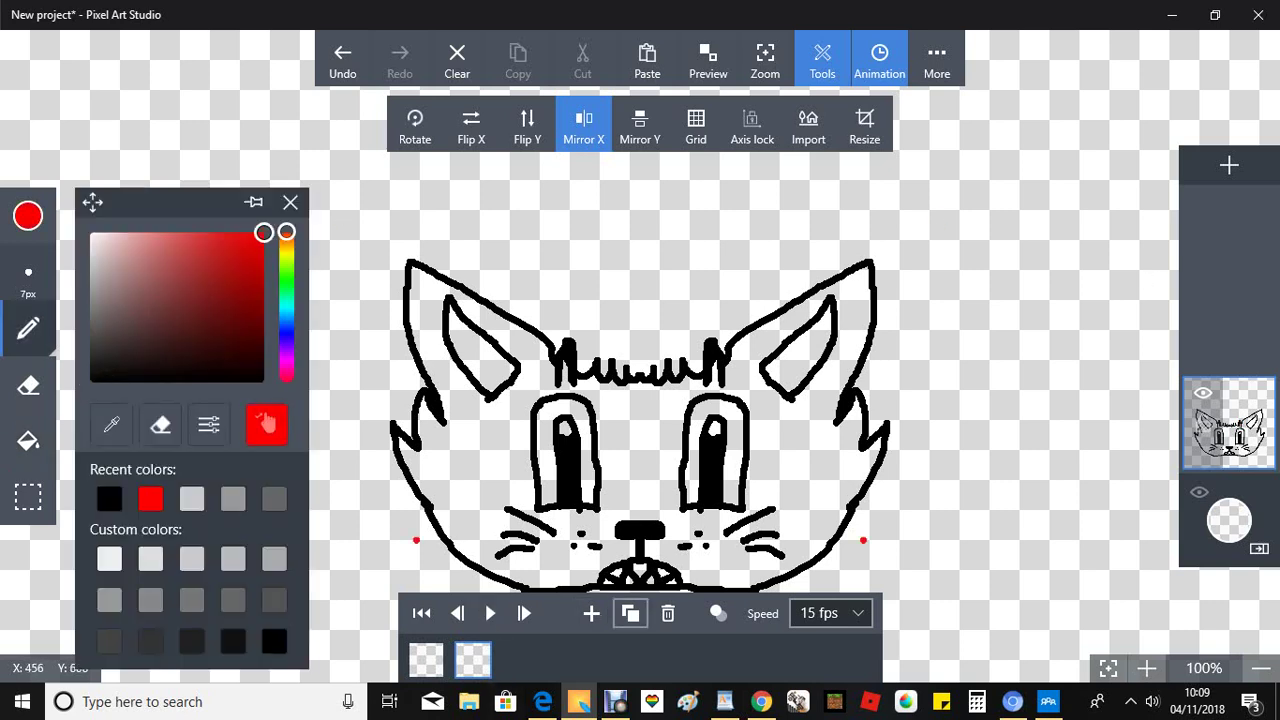
click(630, 613)
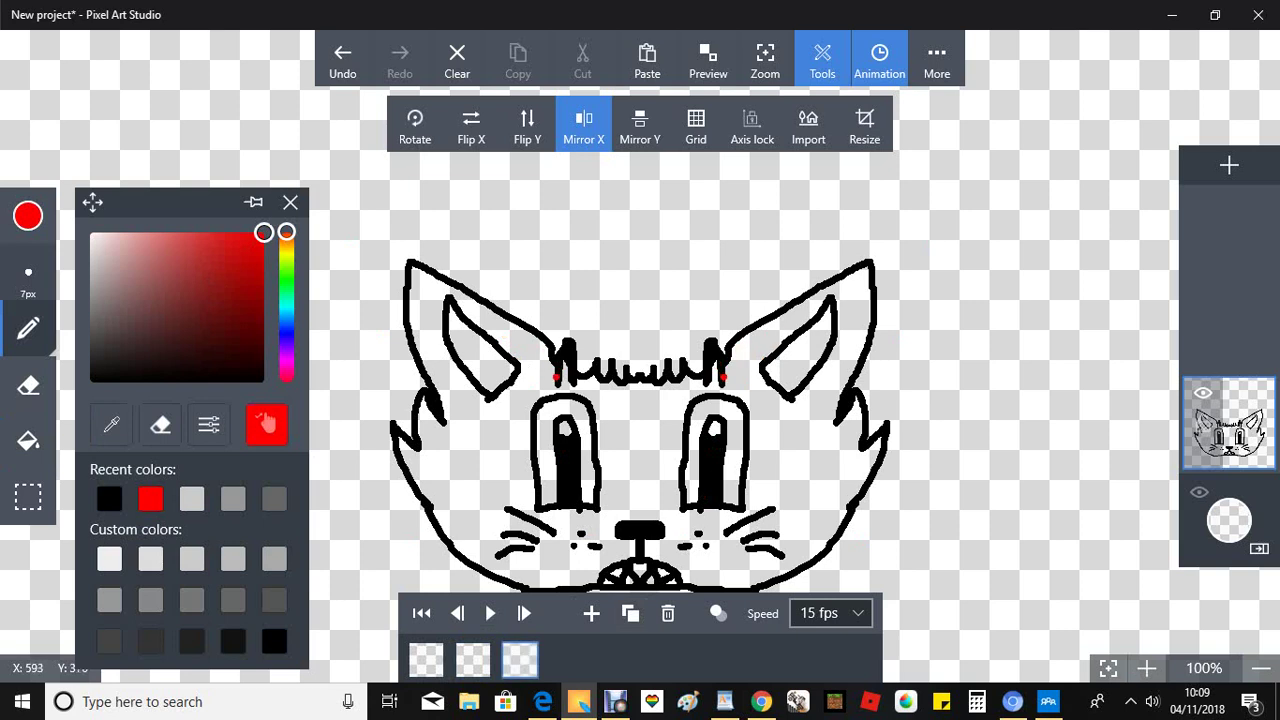
mouse_move(554, 381)
mouse_down()
mouse_move(582, 311)
mouse_move(595, 381)
mouse_up()
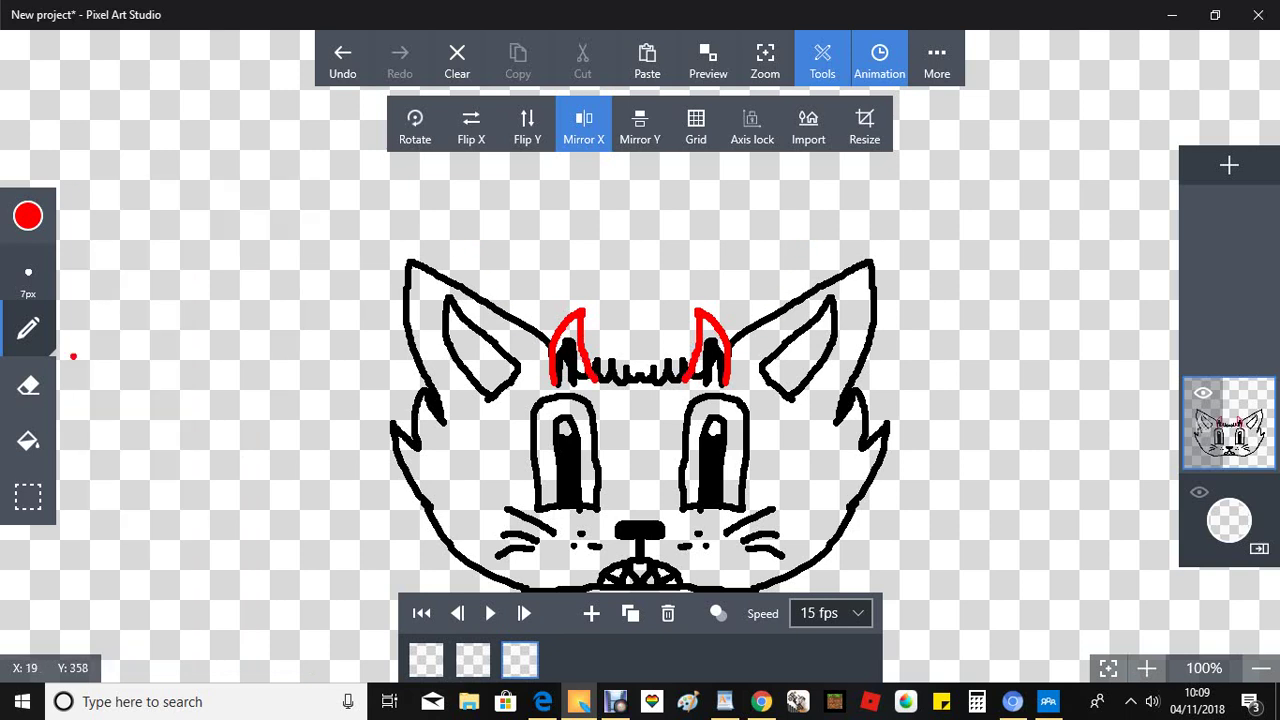
Erase the black fur spikes inside the horns and recolour both red horn outlines black with the Fill tool
click(28, 385)
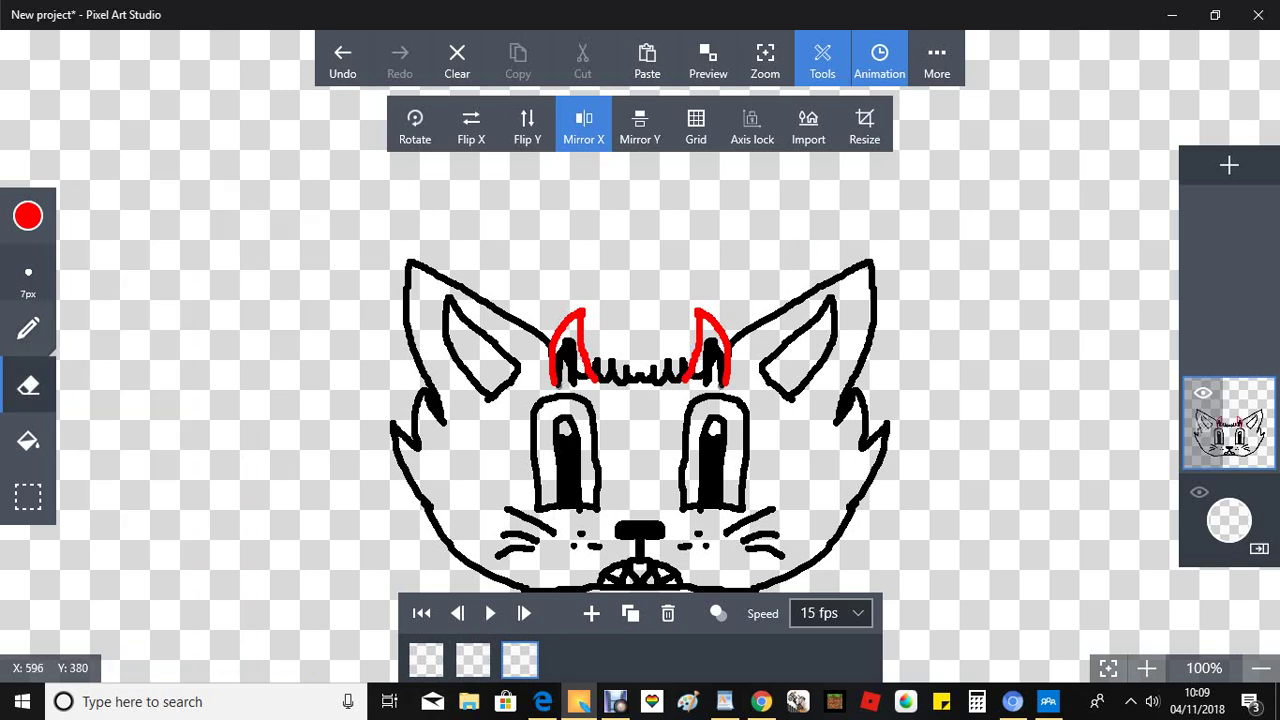
mouse_move(560, 382)
mouse_down()
mouse_move(566, 340)
mouse_move(578, 383)
mouse_move(574, 358)
mouse_up()
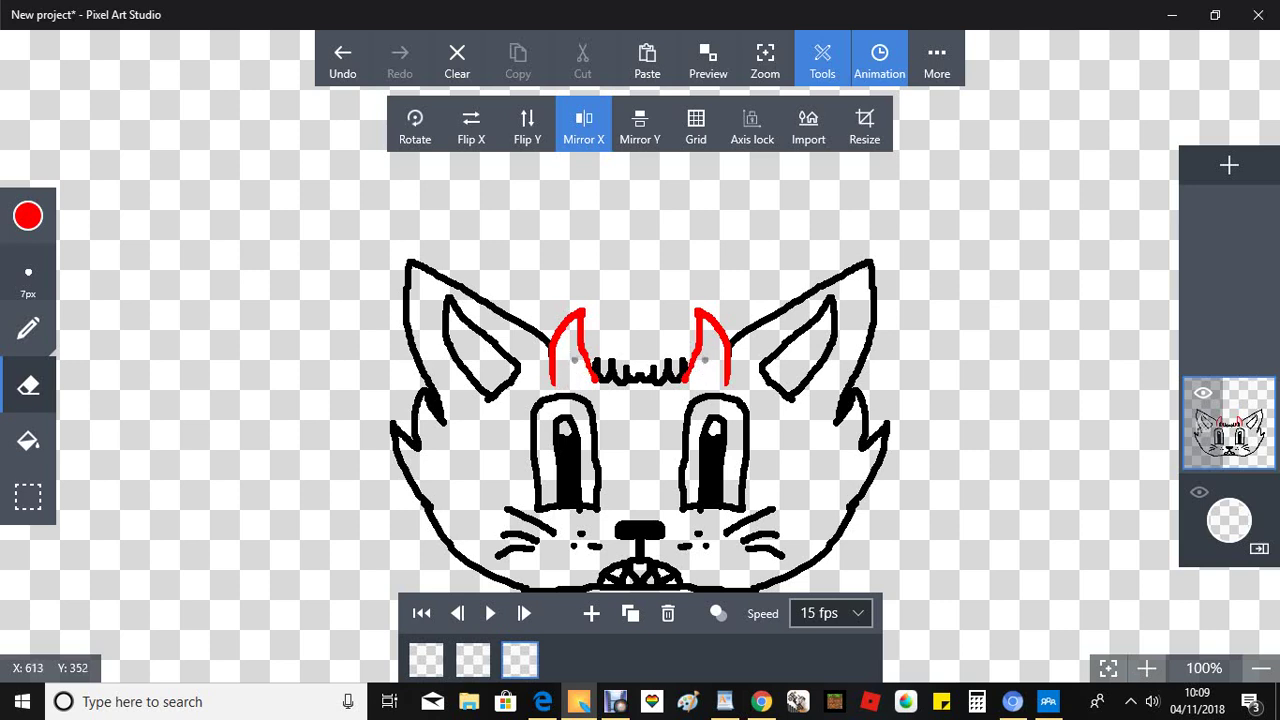
click(28, 441)
click(28, 216)
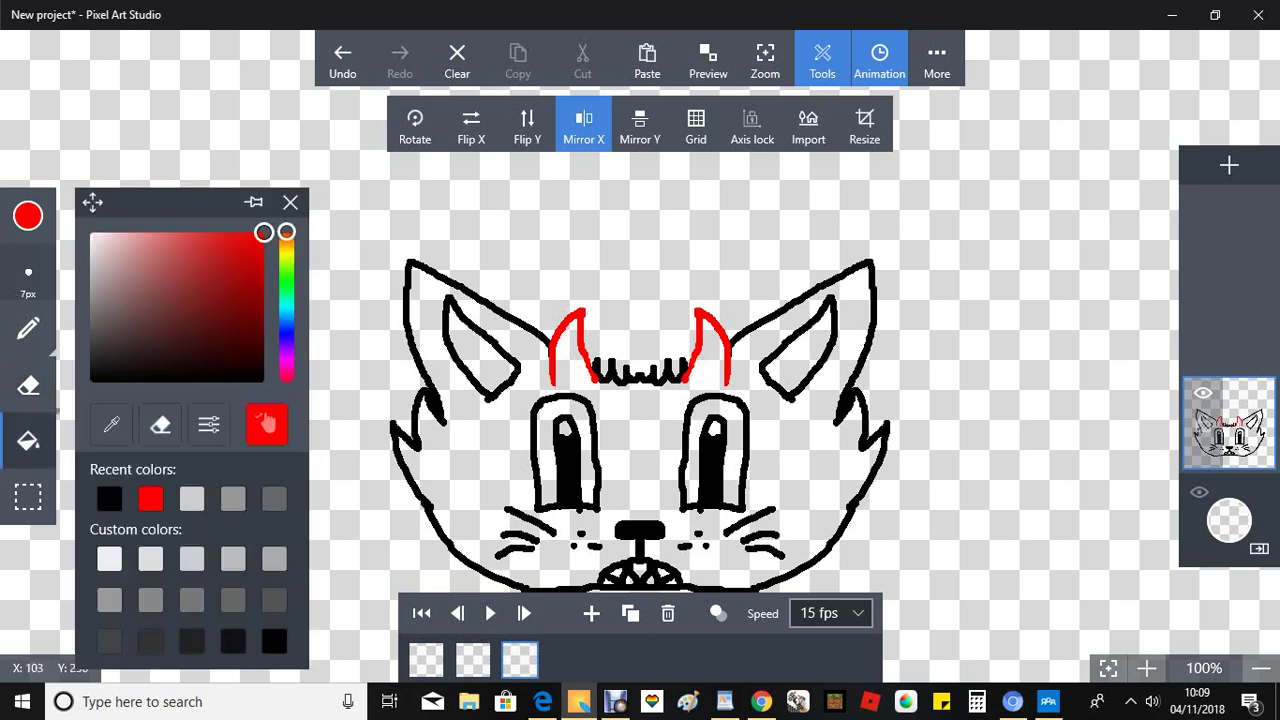
click(109, 499)
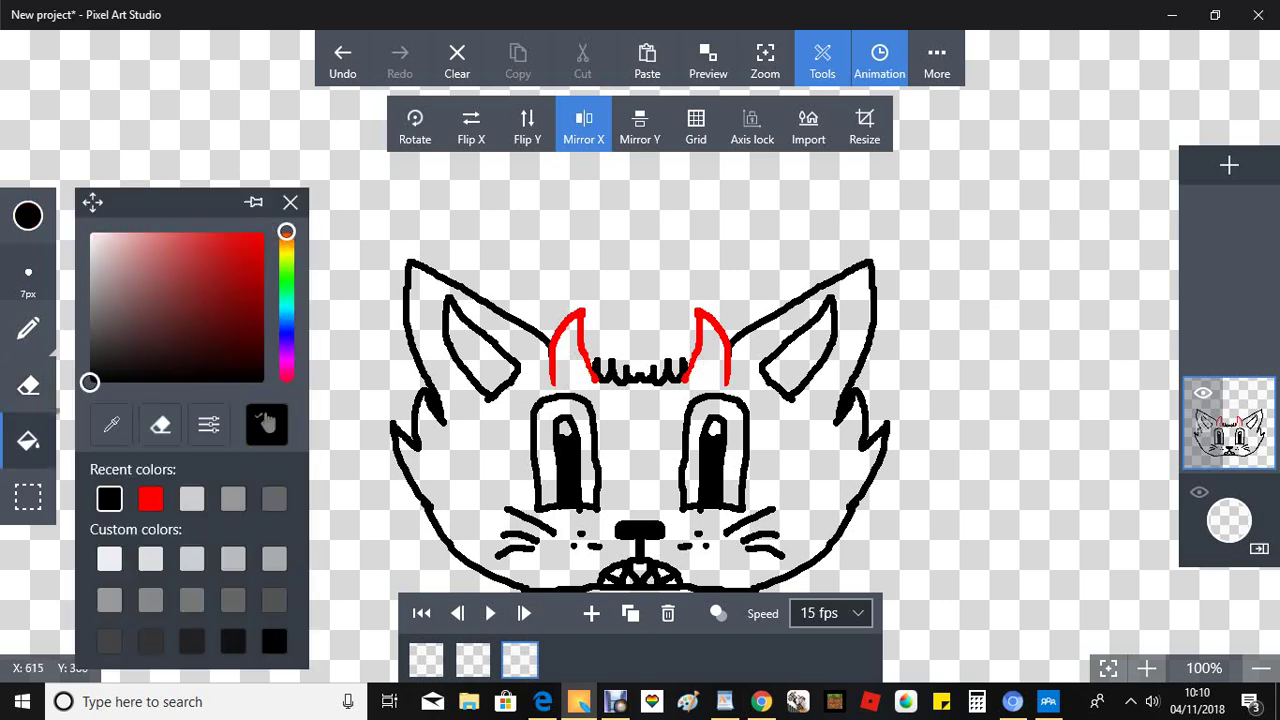
click(584, 312)
click(699, 317)
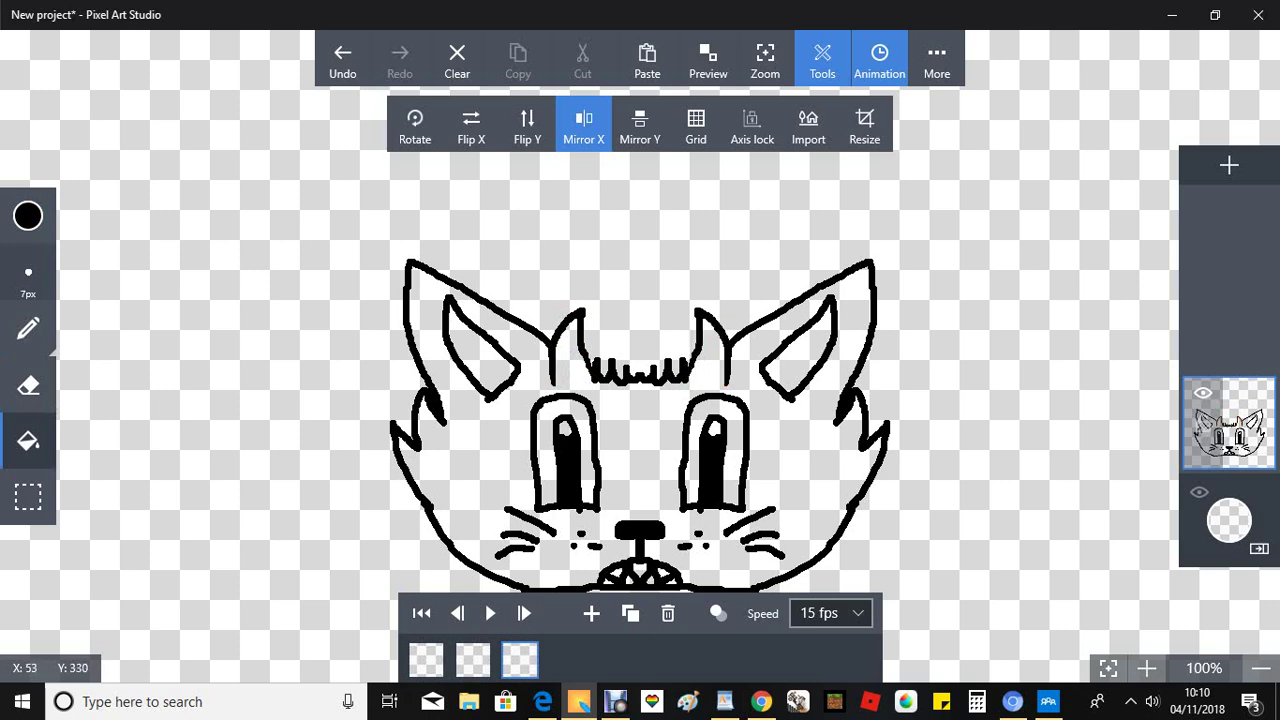
Set the Pencil colour to pure red and duplicate the third frame
click(28, 328)
click(28, 216)
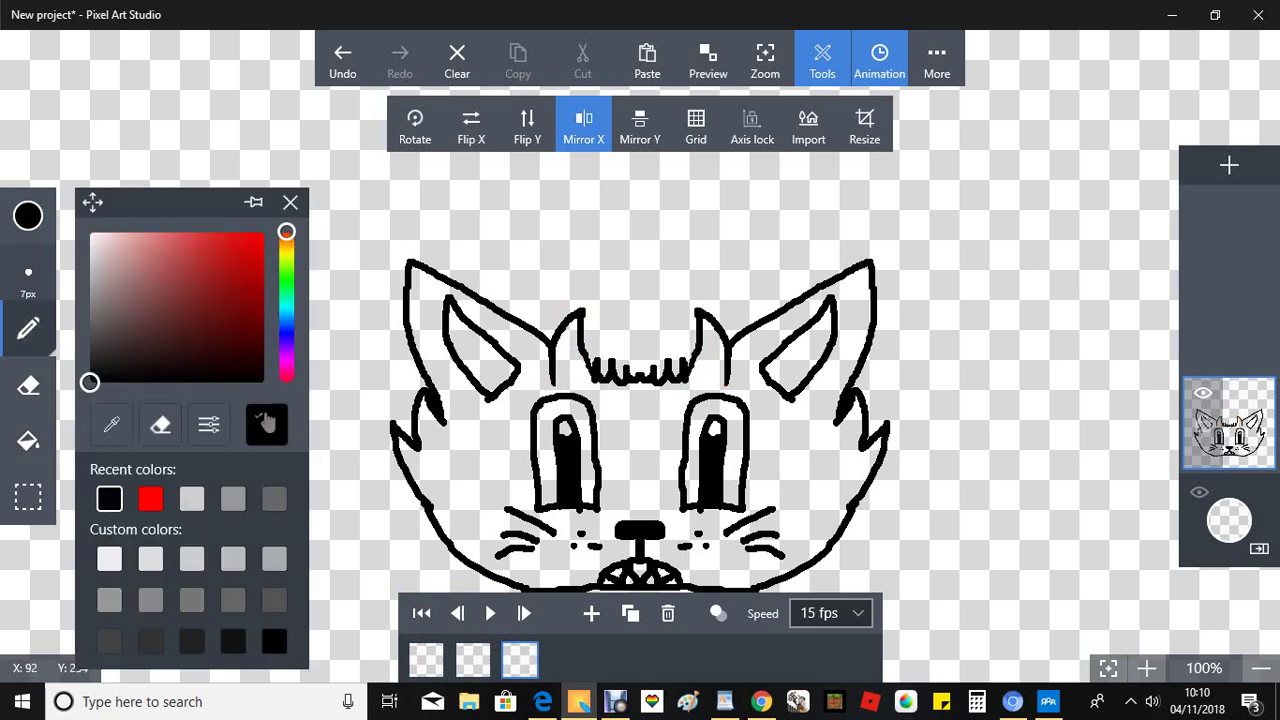
click(150, 498)
click(438, 579)
click(631, 613)
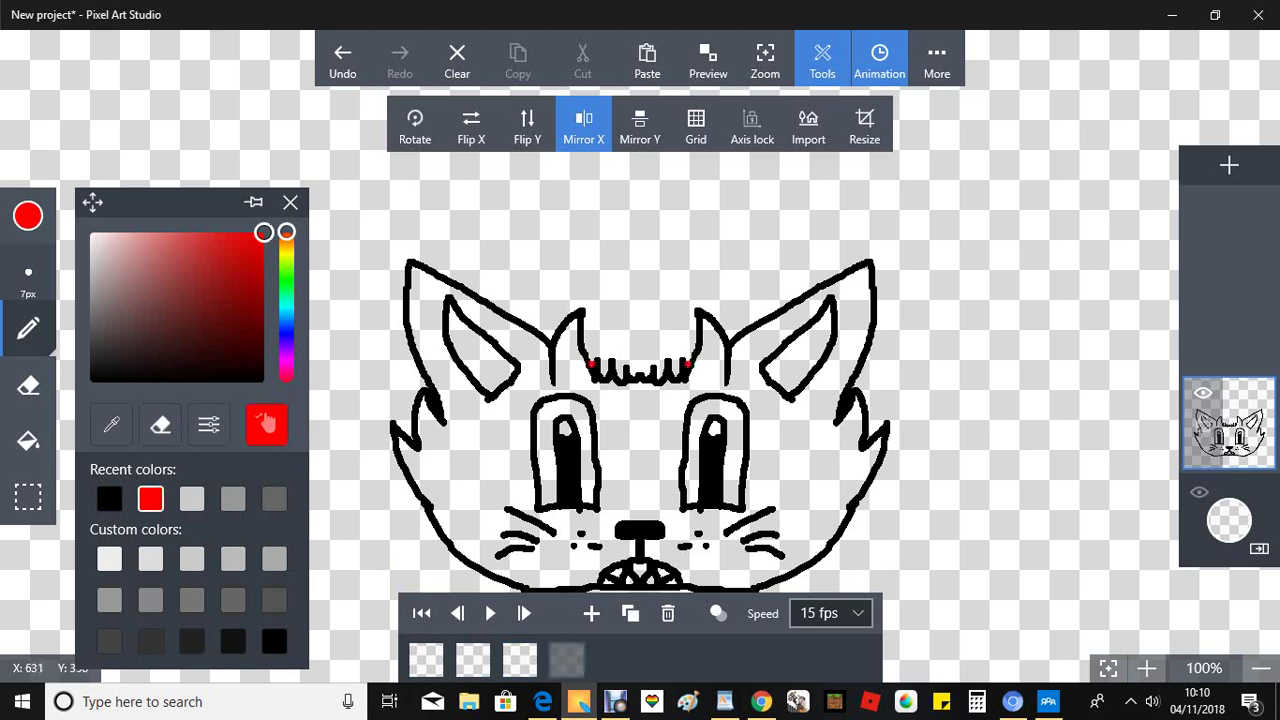
mouse_move(543, 381)
mouse_down()
mouse_move(543, 338)
mouse_move(574, 261)
mouse_move(598, 240)
mouse_move(593, 377)
mouse_up()
click(290, 202)
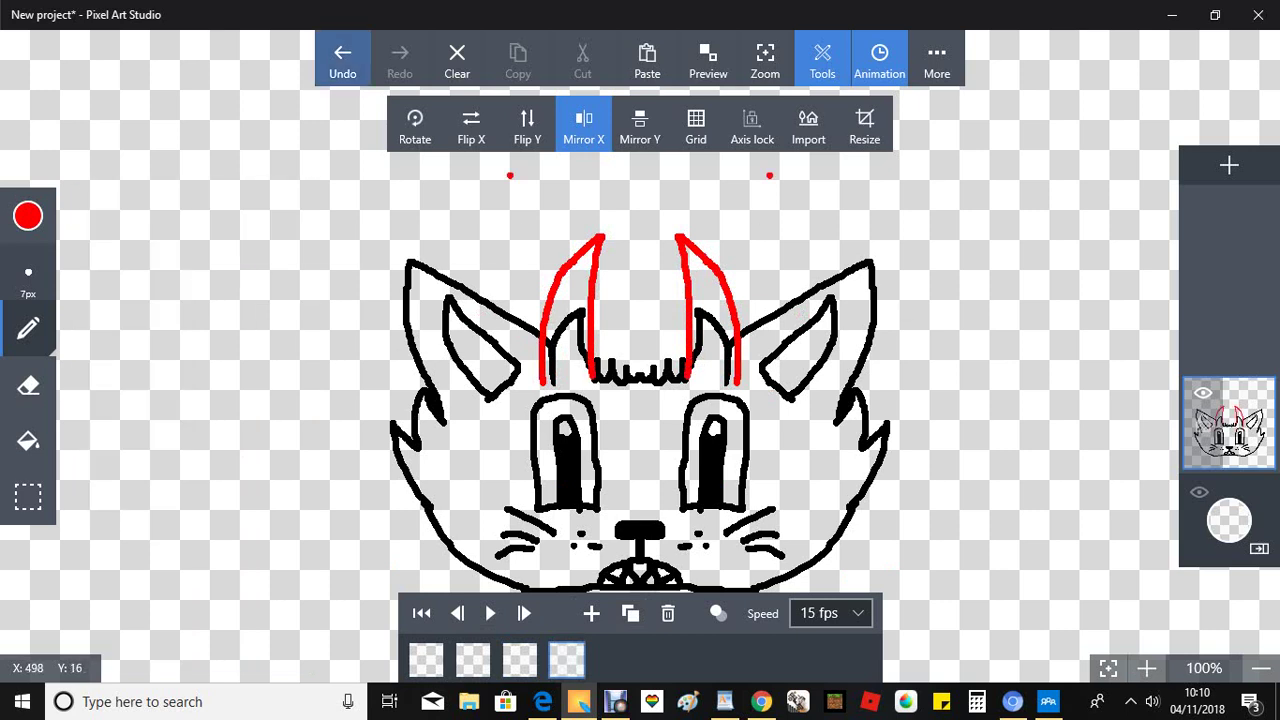
click(342, 60)
Set the animation speed to 8 fps and preview the playback from the first frame
click(490, 613)
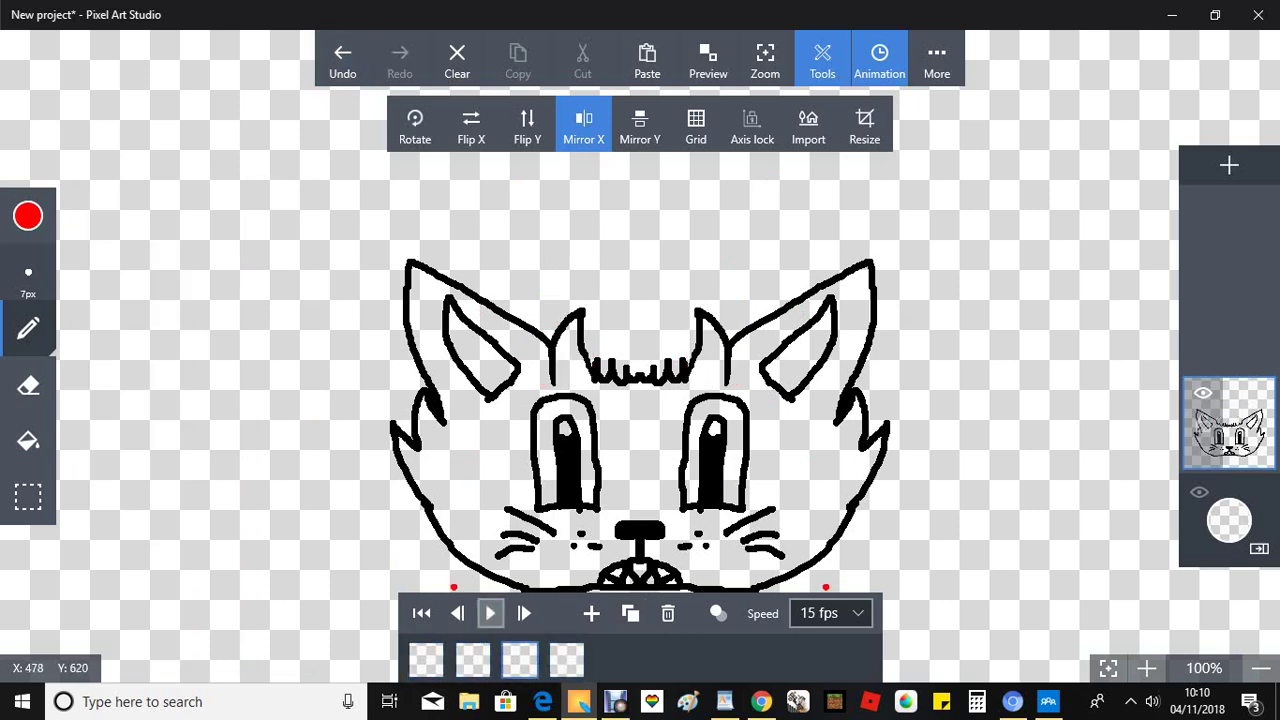
click(490, 613)
click(830, 613)
scroll(820, 580, up, 3)
click(818, 383)
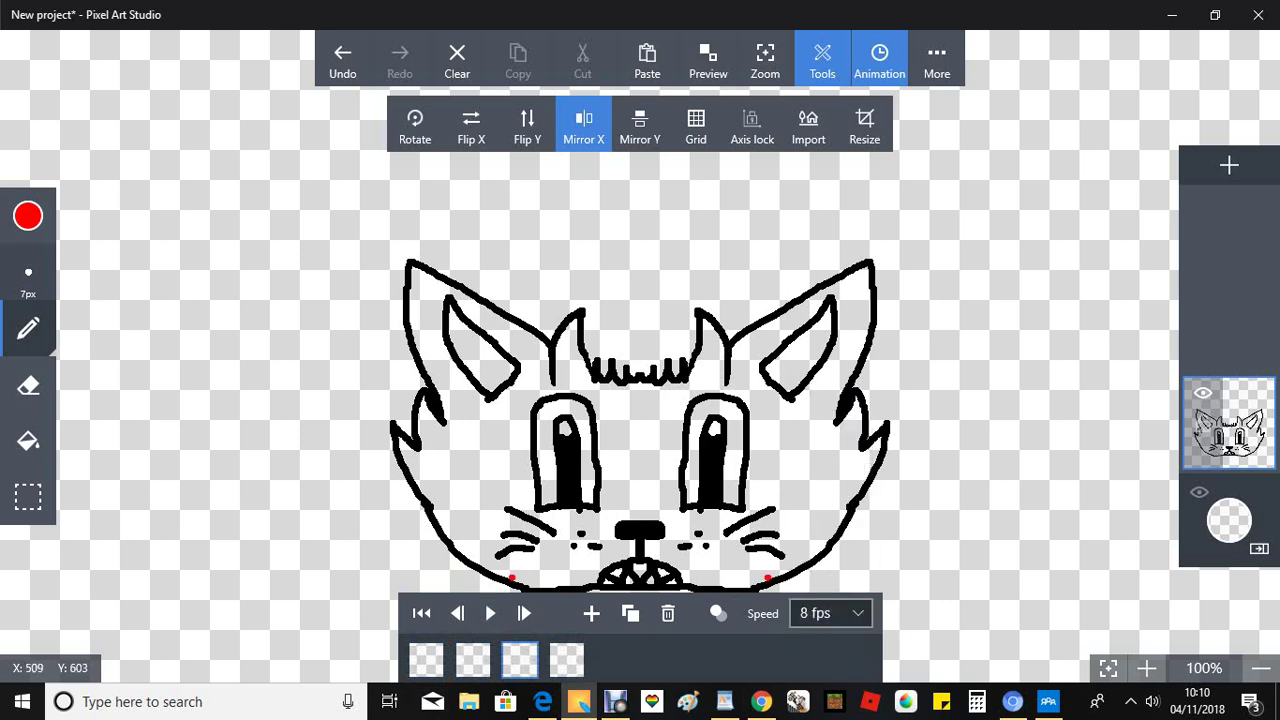
click(421, 613)
click(490, 613)
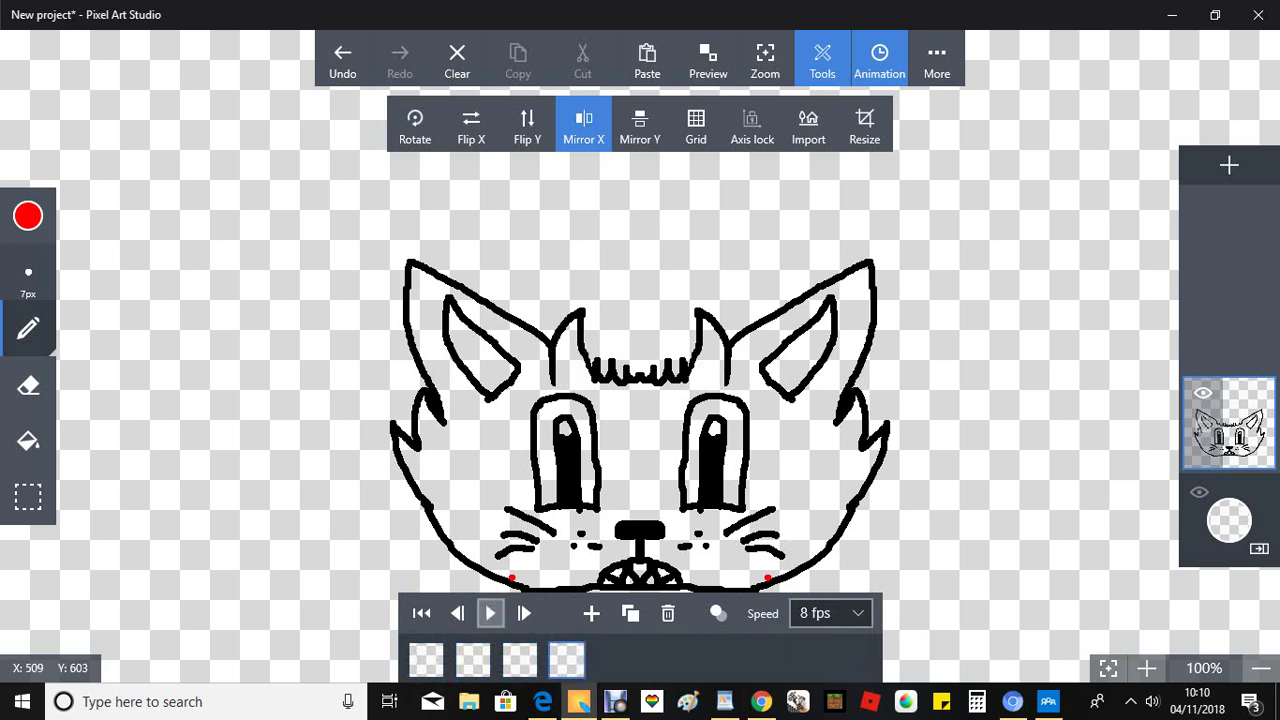
click(490, 613)
Switch between the second, third and fourth frames to compare their horns
click(519, 660)
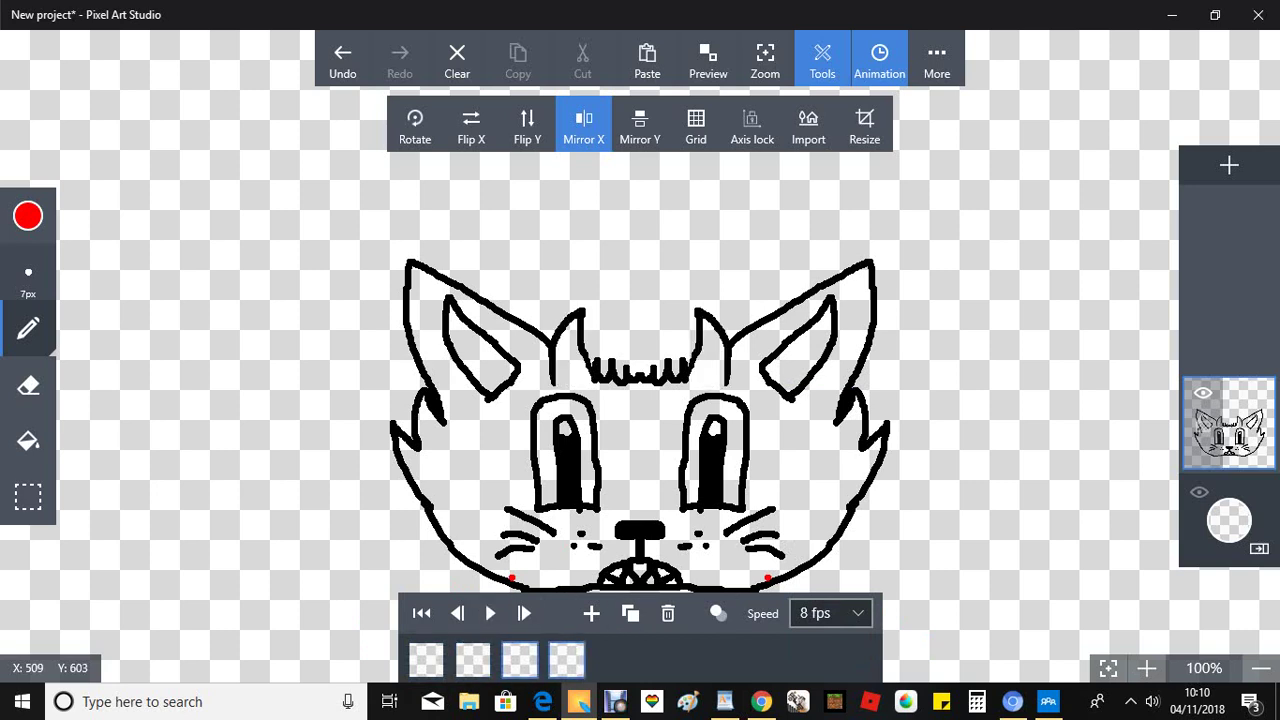
click(566, 660)
click(519, 660)
click(473, 660)
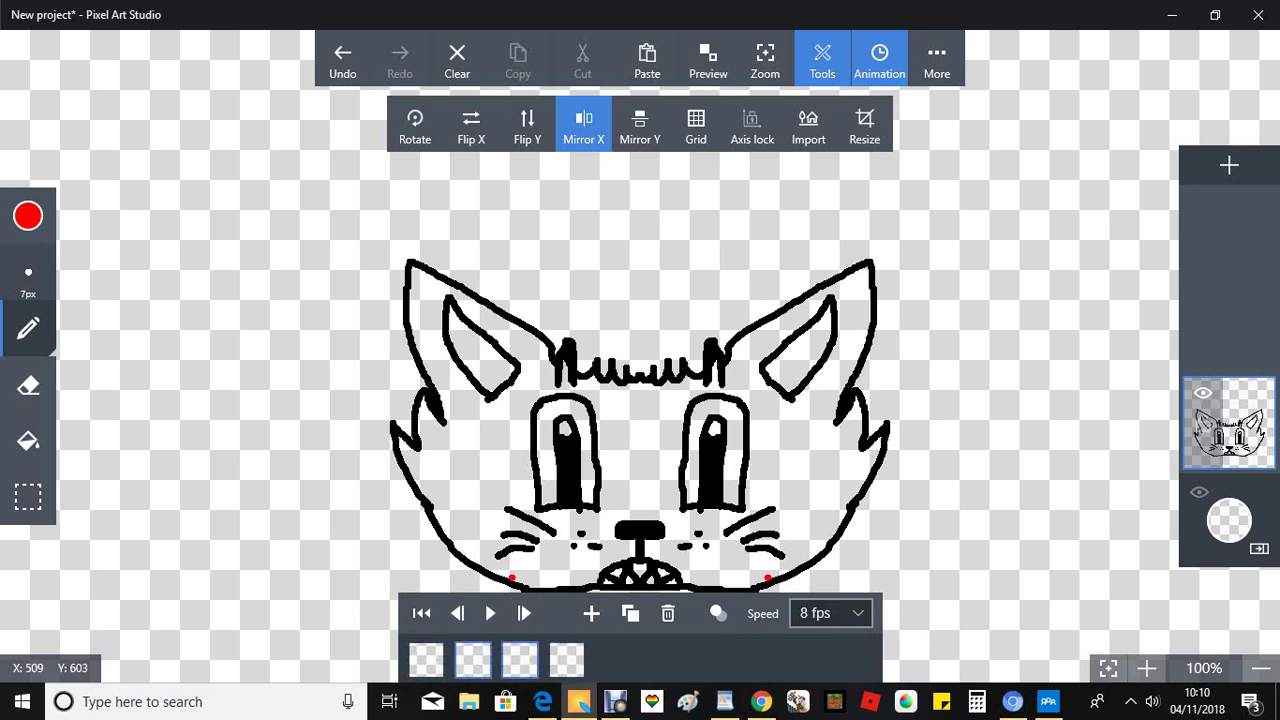
click(519, 660)
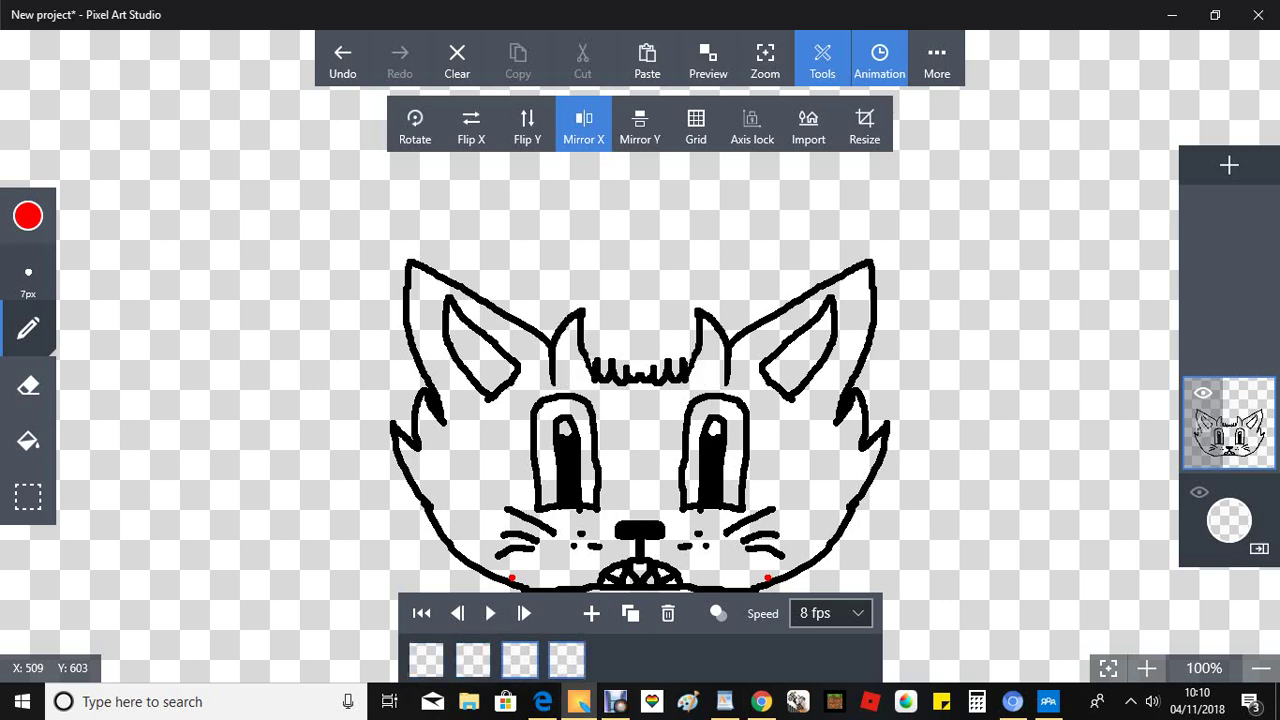
Outline a larger mirrored pair of curved red horns around the black ones on the fourth frame and clean their inner bases with the Eraser
mouse_move(542, 381)
mouse_down()
mouse_move(547, 306)
mouse_move(600, 265)
mouse_move(596, 346)
mouse_up()
click(342, 60)
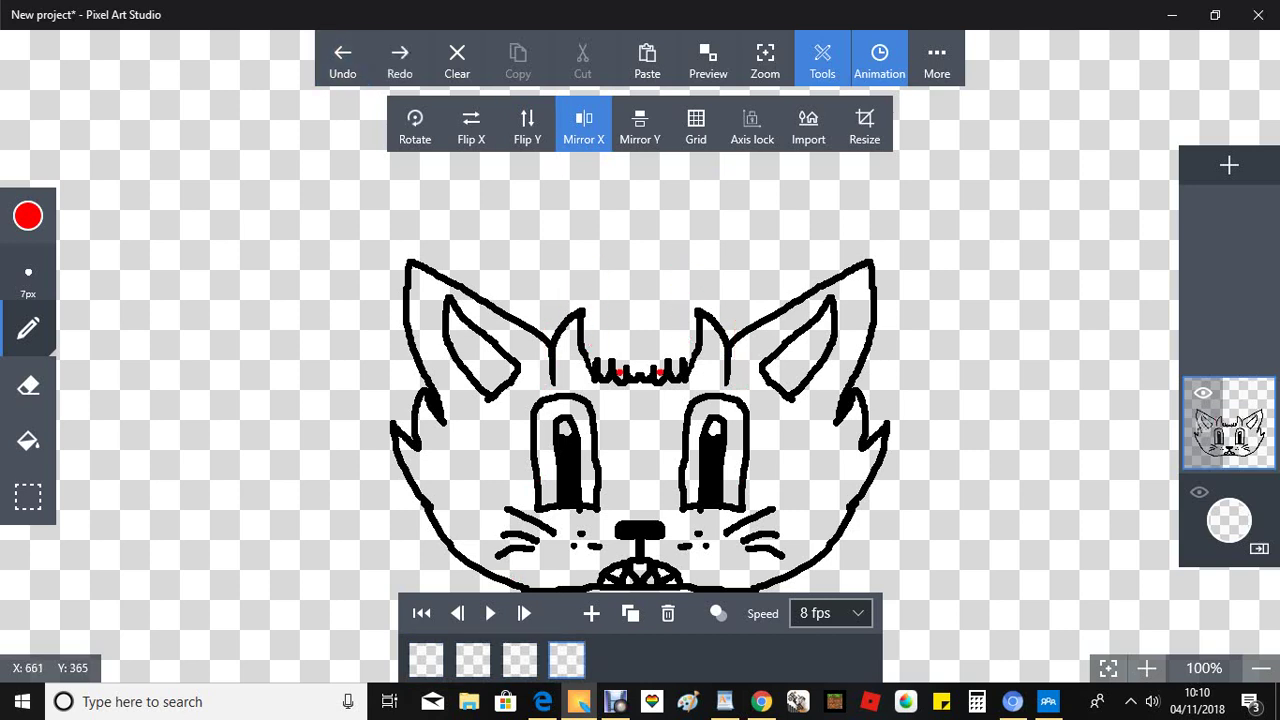
mouse_move(540, 381)
mouse_down()
mouse_move(547, 324)
mouse_move(604, 282)
mouse_move(592, 312)
mouse_move(593, 376)
mouse_up()
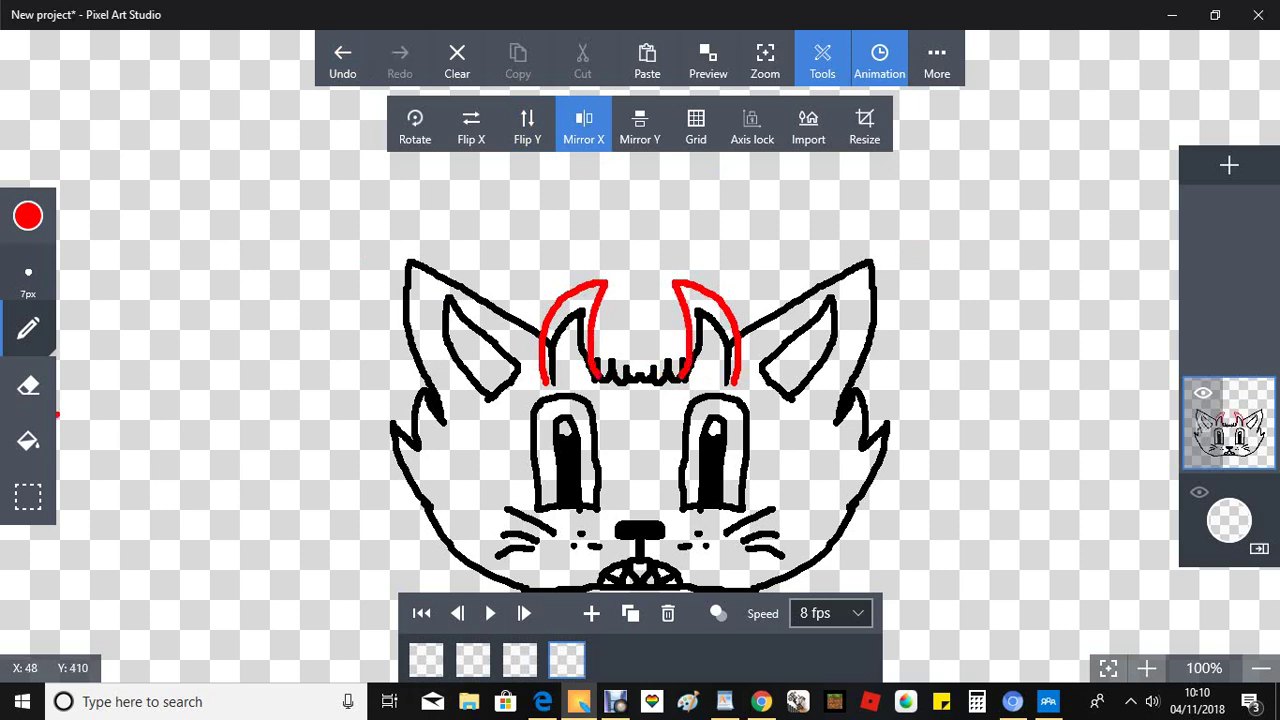
click(28, 385)
drag(598, 384, 594, 379)
click(28, 440)
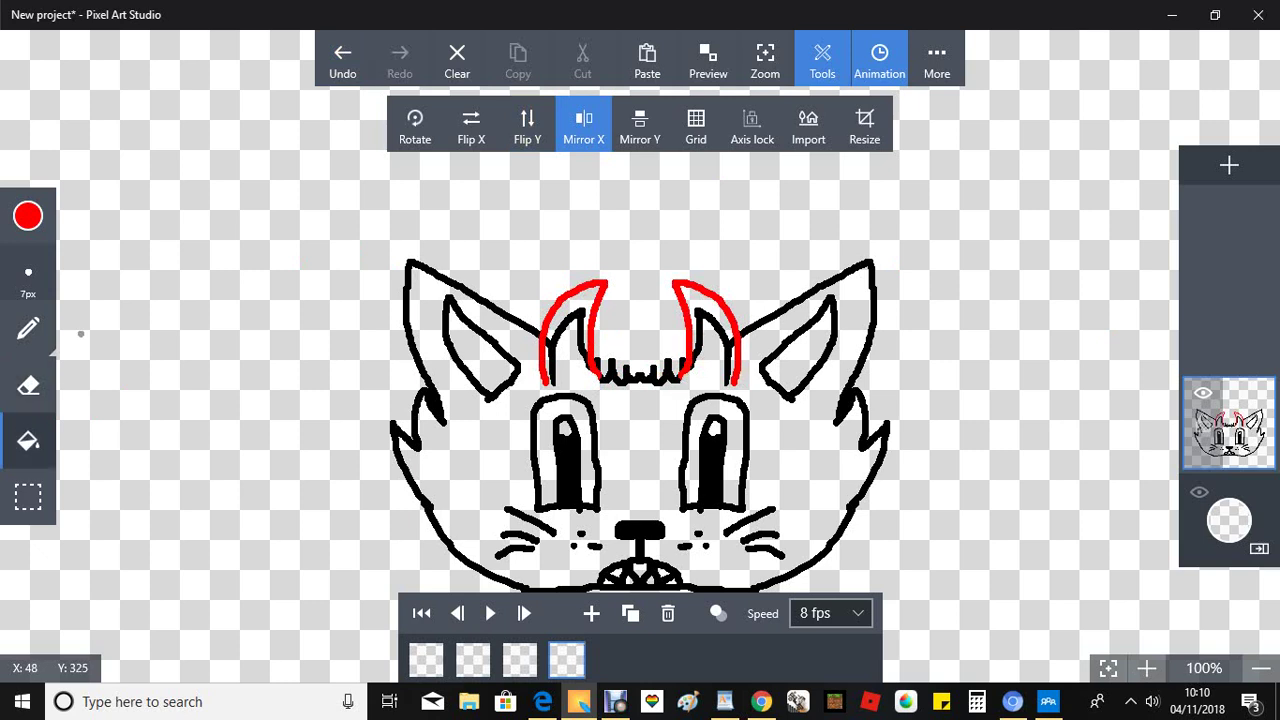
click(28, 216)
drag(90, 382, 90, 232)
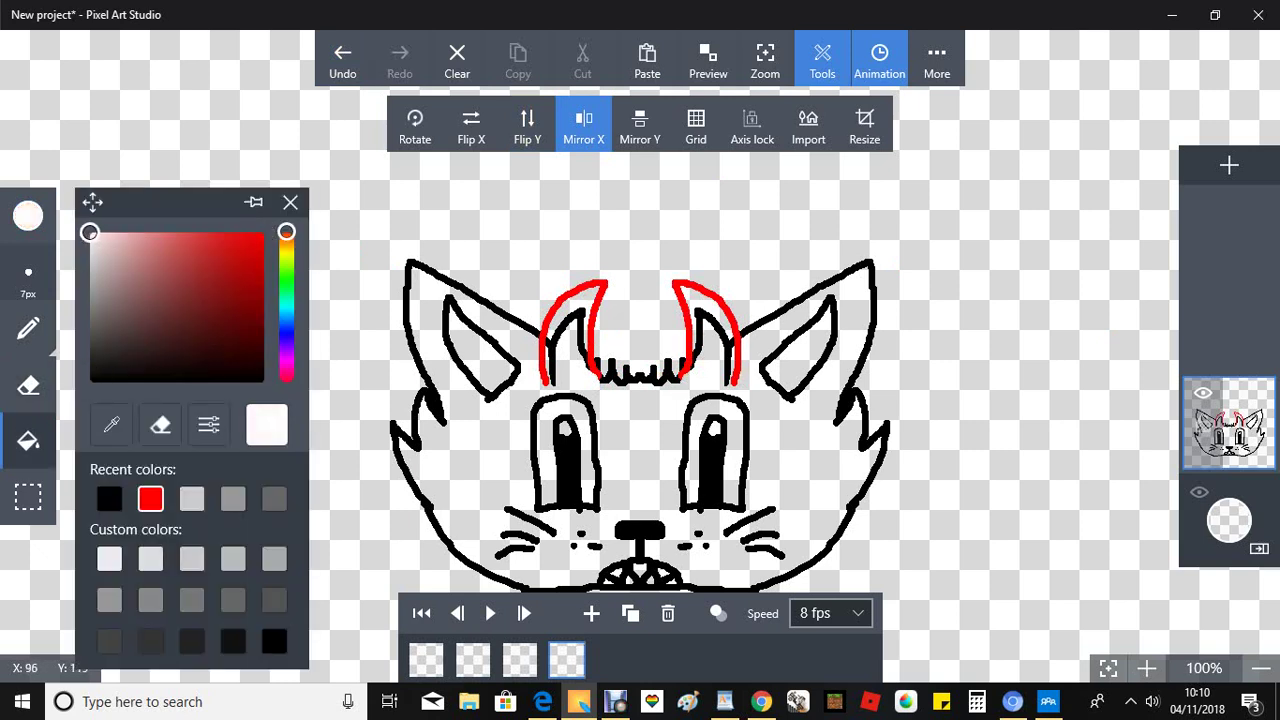
click(553, 358)
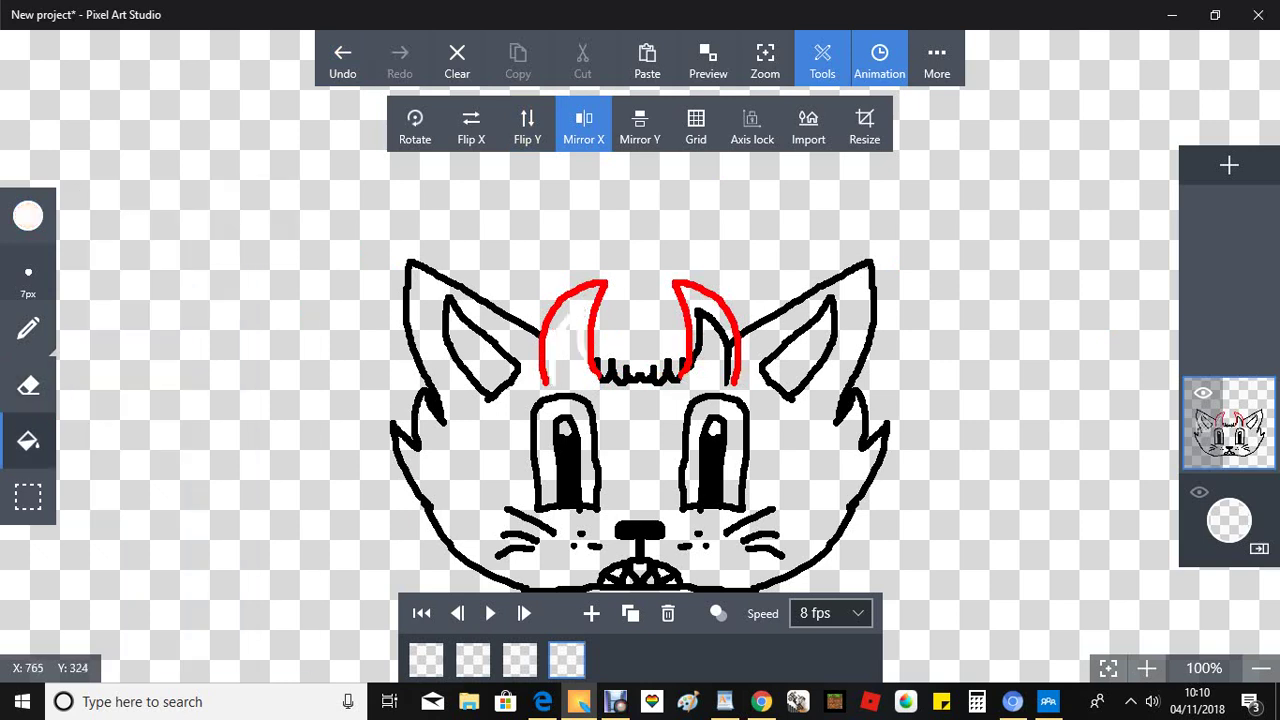
click(342, 60)
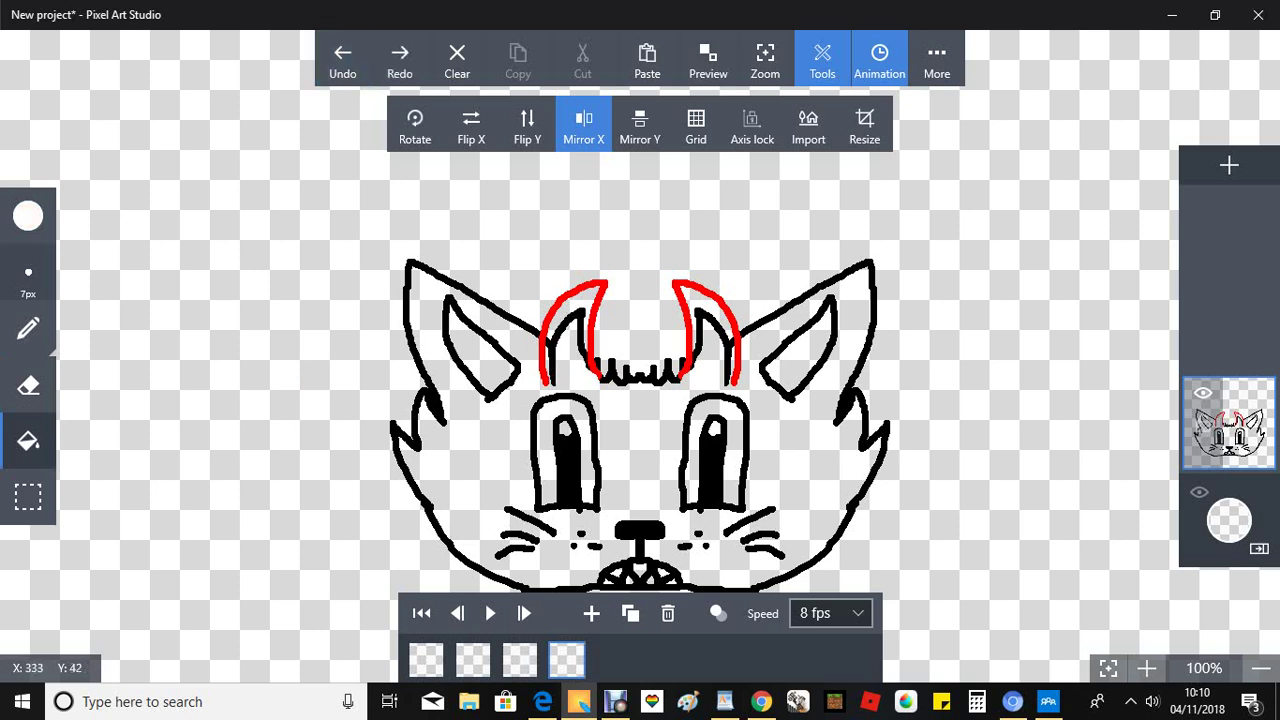
Remove the smaller black horns inside the red outlines by filling them with the transparent eraser colour
click(28, 216)
click(160, 425)
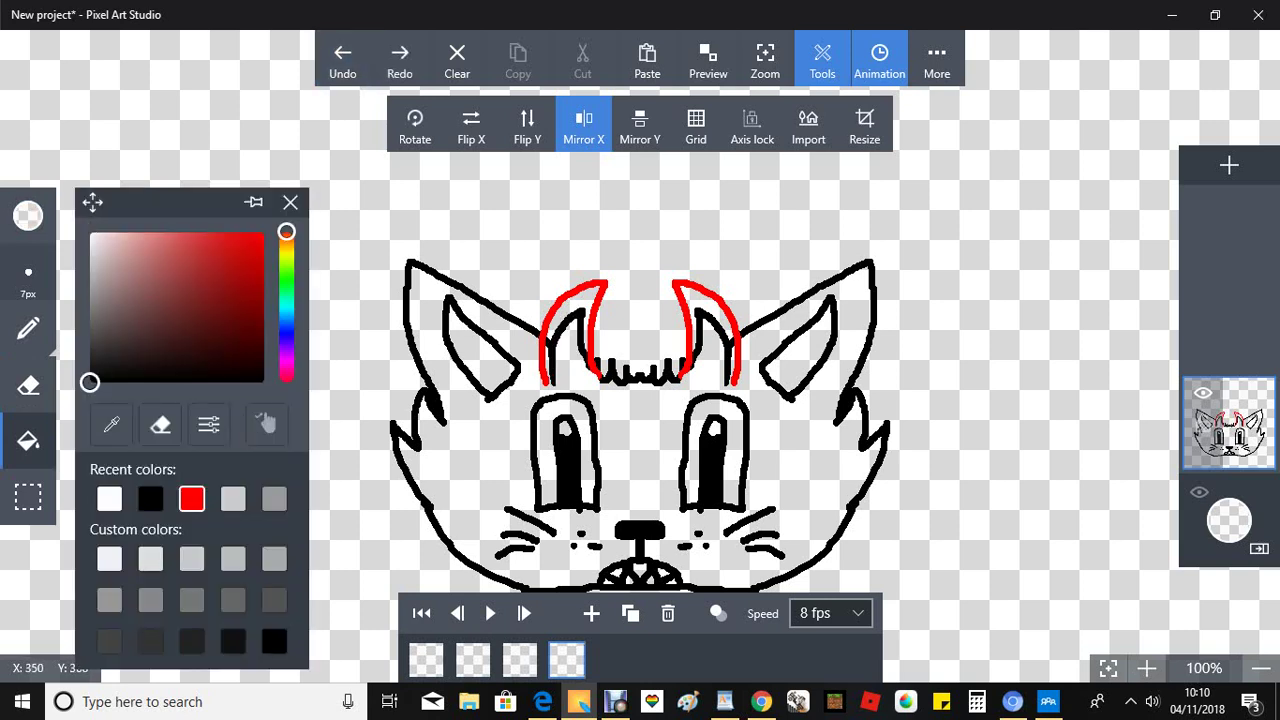
click(566, 345)
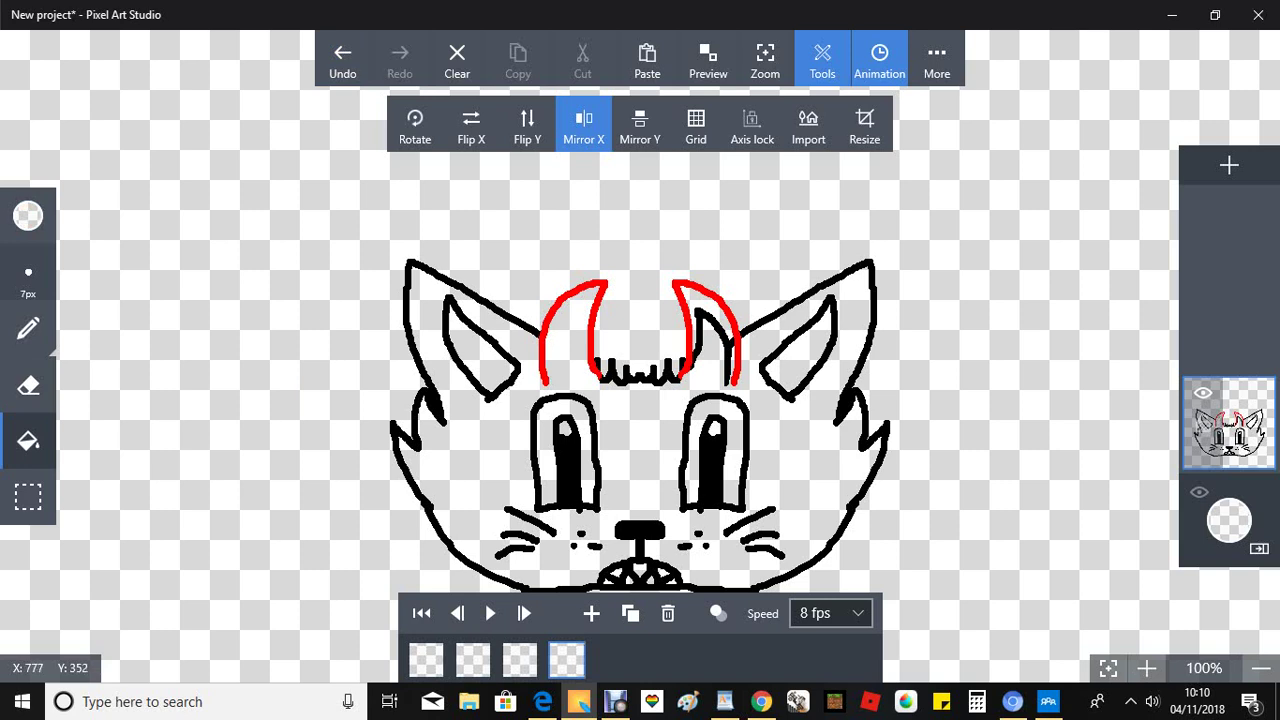
click(712, 340)
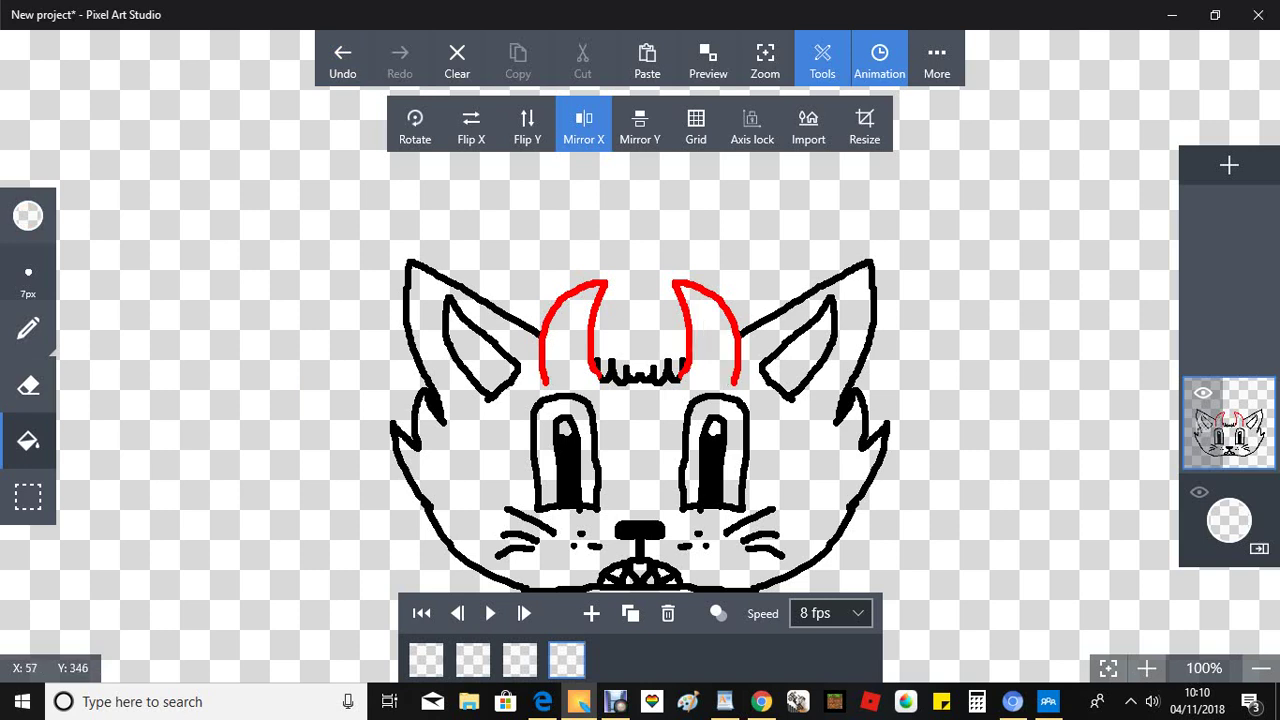
Set the colour to black and recolour both large red horn outlines with the Fill tool
click(28, 328)
click(28, 216)
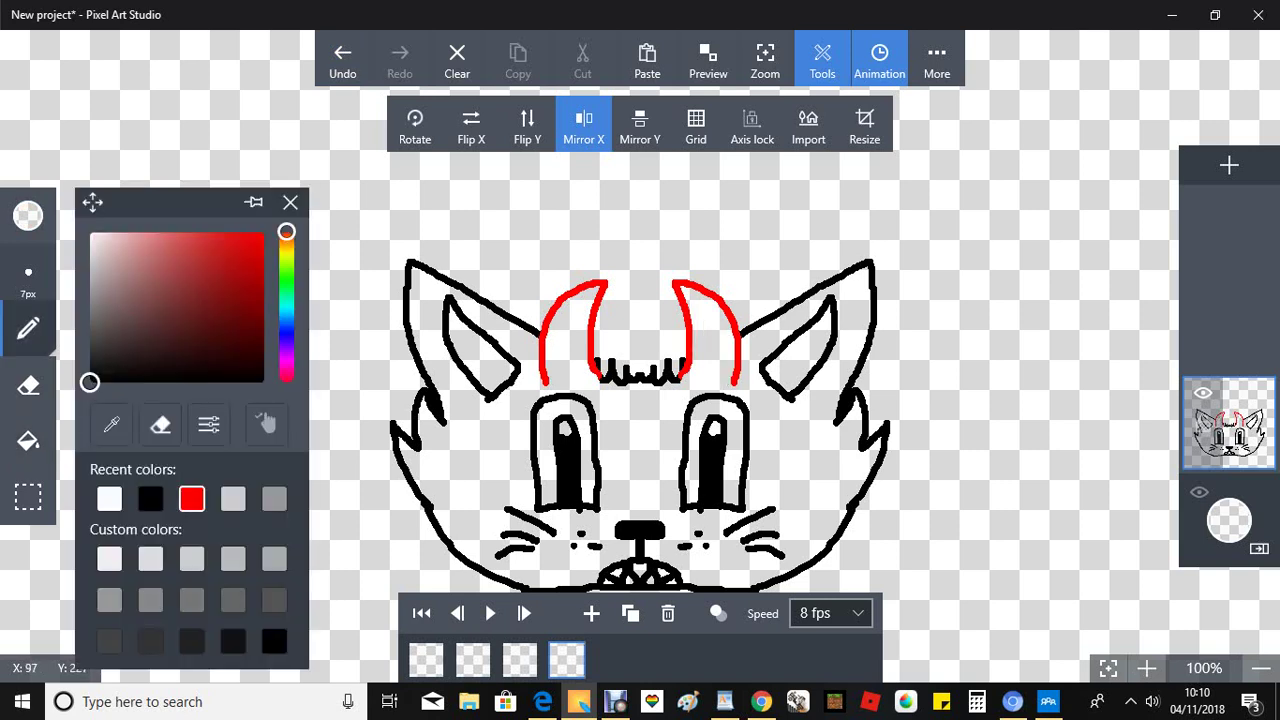
click(150, 499)
click(28, 440)
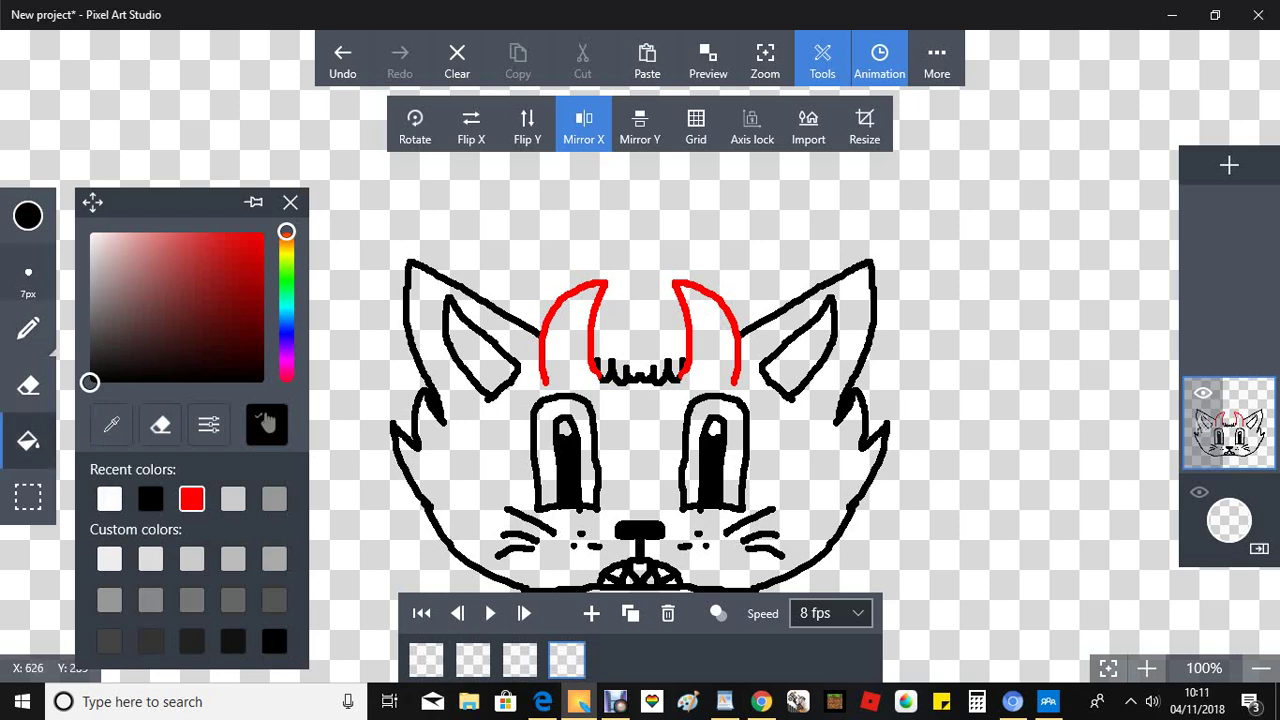
click(602, 289)
click(682, 298)
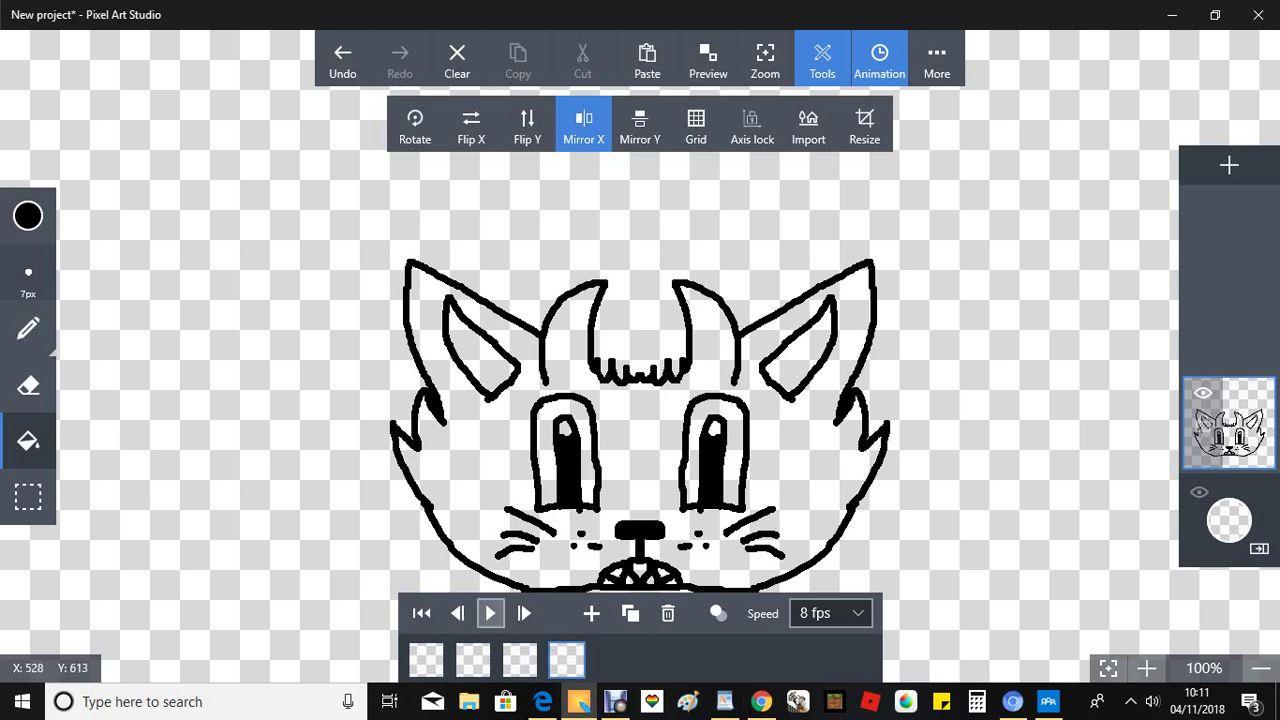
Duplicate the fourth frame and outline a taller mirrored pair of red horns with tips almost meeting above the forehead
click(630, 613)
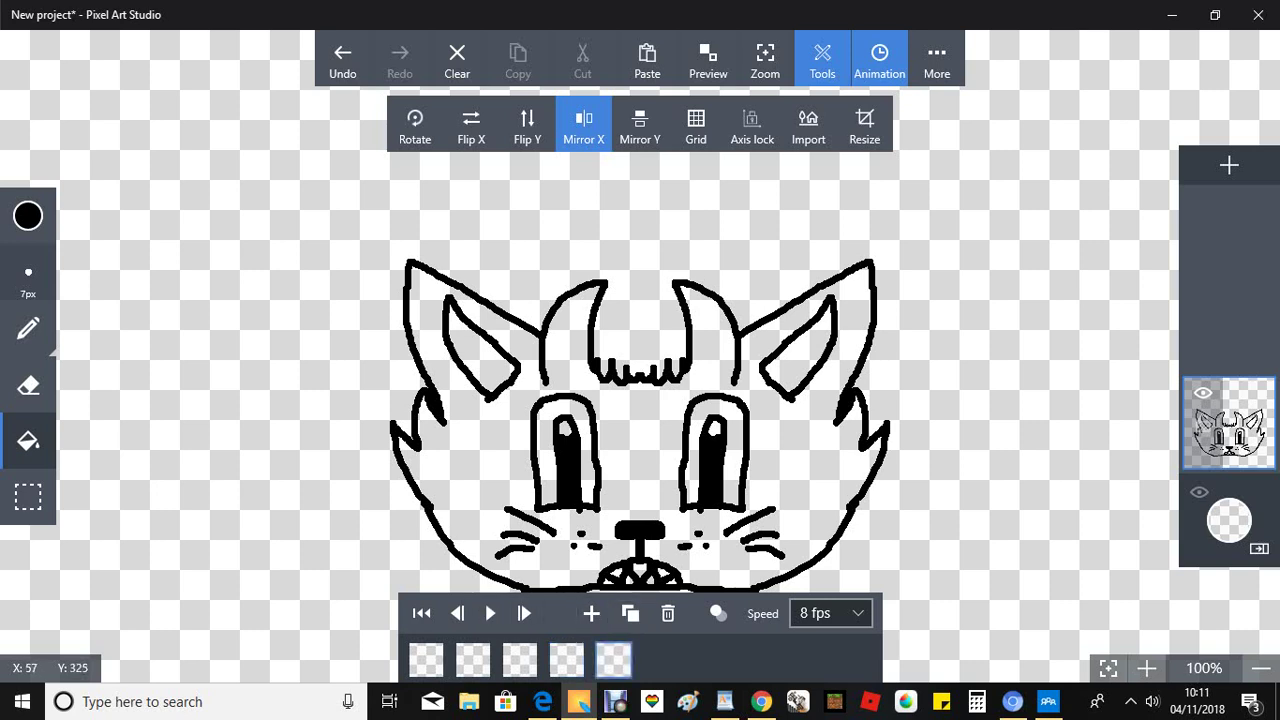
click(28, 328)
click(28, 216)
click(192, 499)
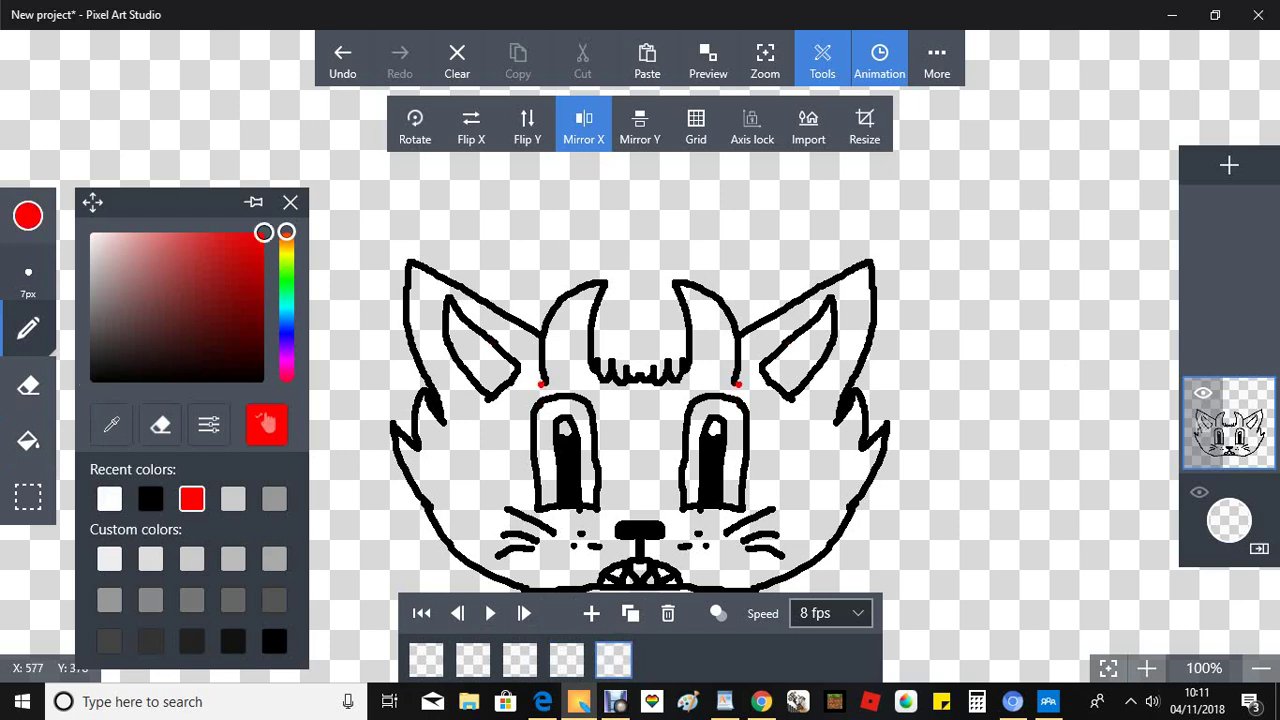
mouse_move(540, 383)
mouse_down()
mouse_move(527, 302)
mouse_move(629, 187)
mouse_move(612, 296)
mouse_up()
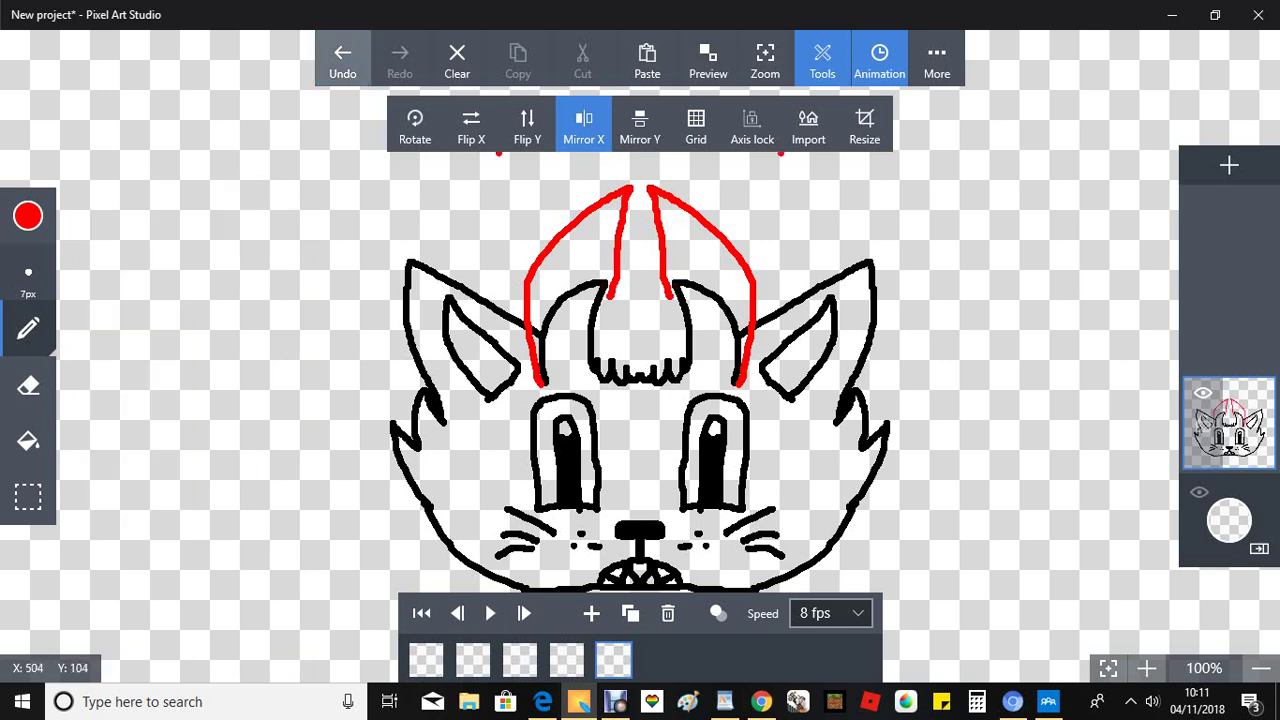
click(342, 60)
mouse_move(539, 390)
mouse_down()
mouse_move(536, 274)
mouse_move(632, 218)
mouse_move(594, 336)
mouse_move(594, 384)
mouse_up()
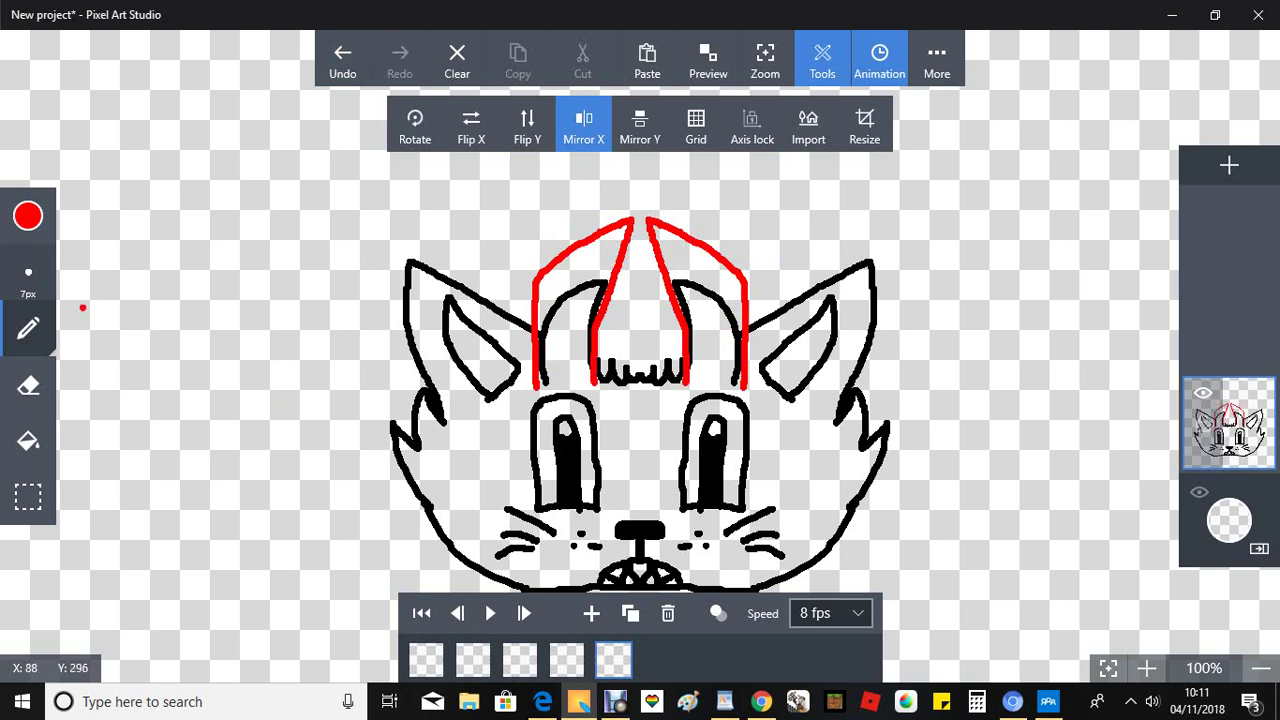
Remove the smaller black horns inside the red outlines on the fifth frame by filling them with the transparent eraser colour
click(28, 441)
click(28, 216)
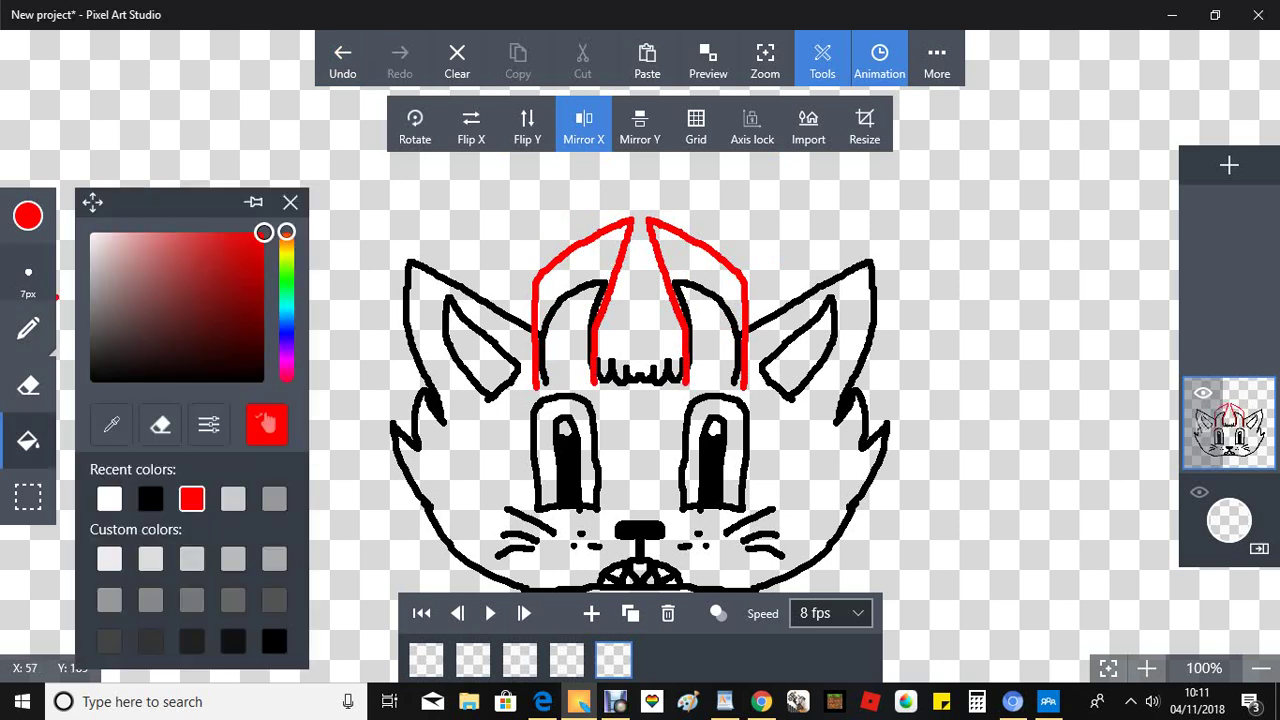
click(160, 425)
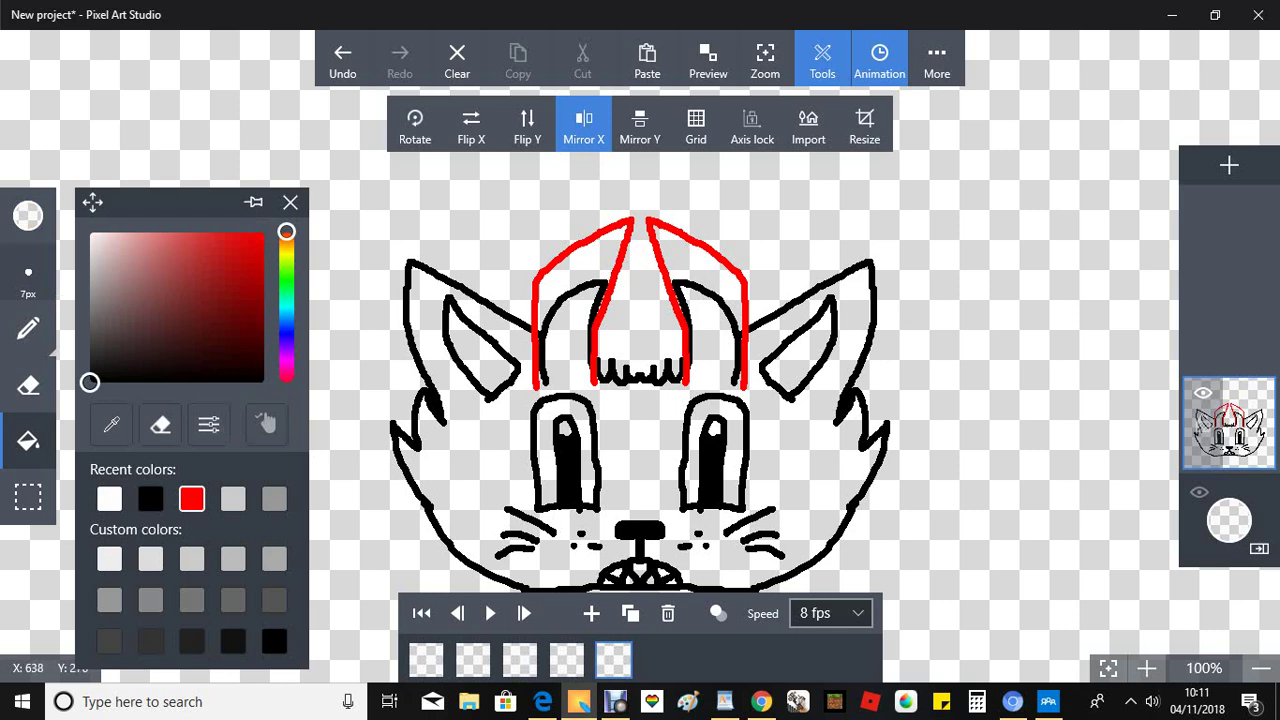
click(290, 203)
click(604, 290)
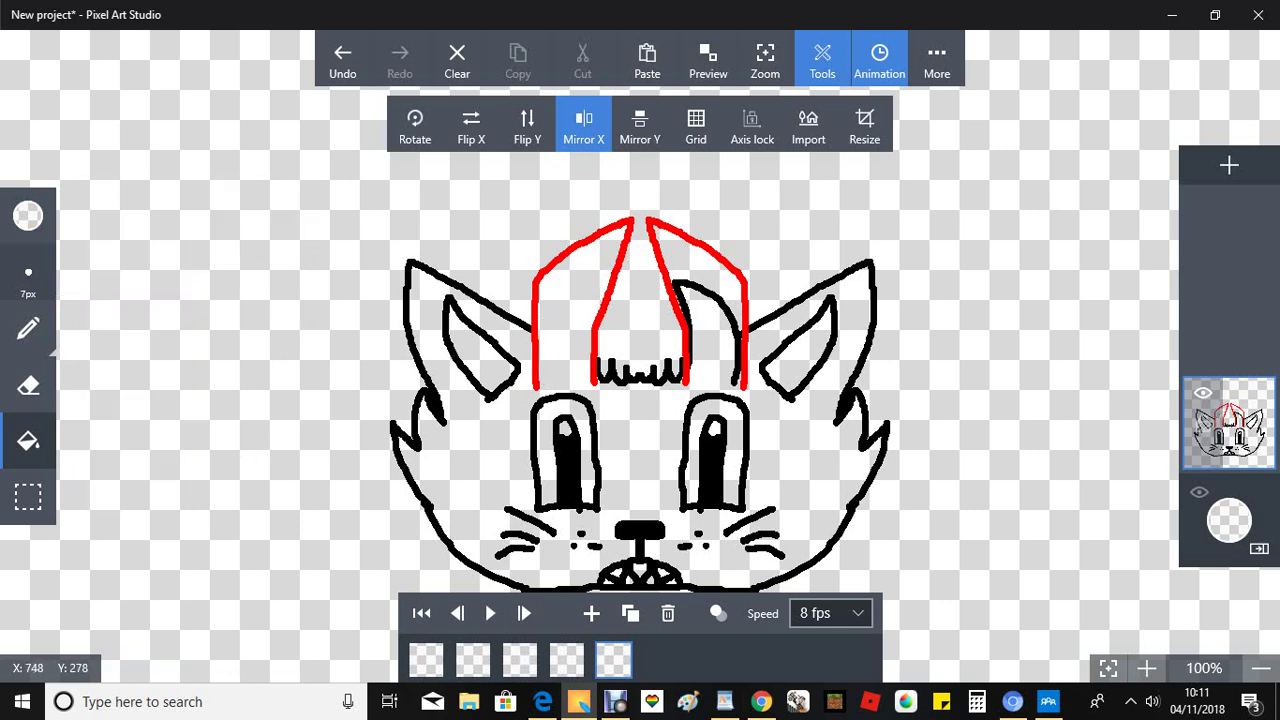
click(705, 294)
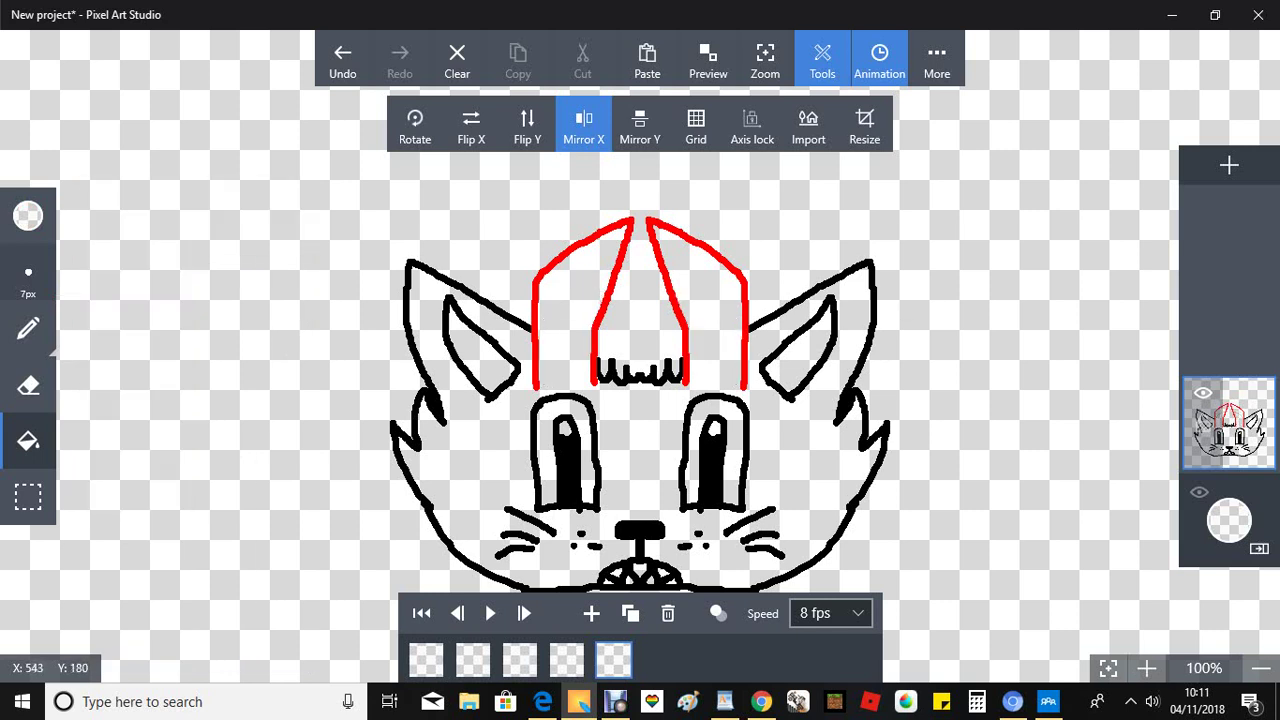
Recolour both tall red horn outlines on the fifth frame black with the Fill tool and switch back to the Pencil
click(28, 216)
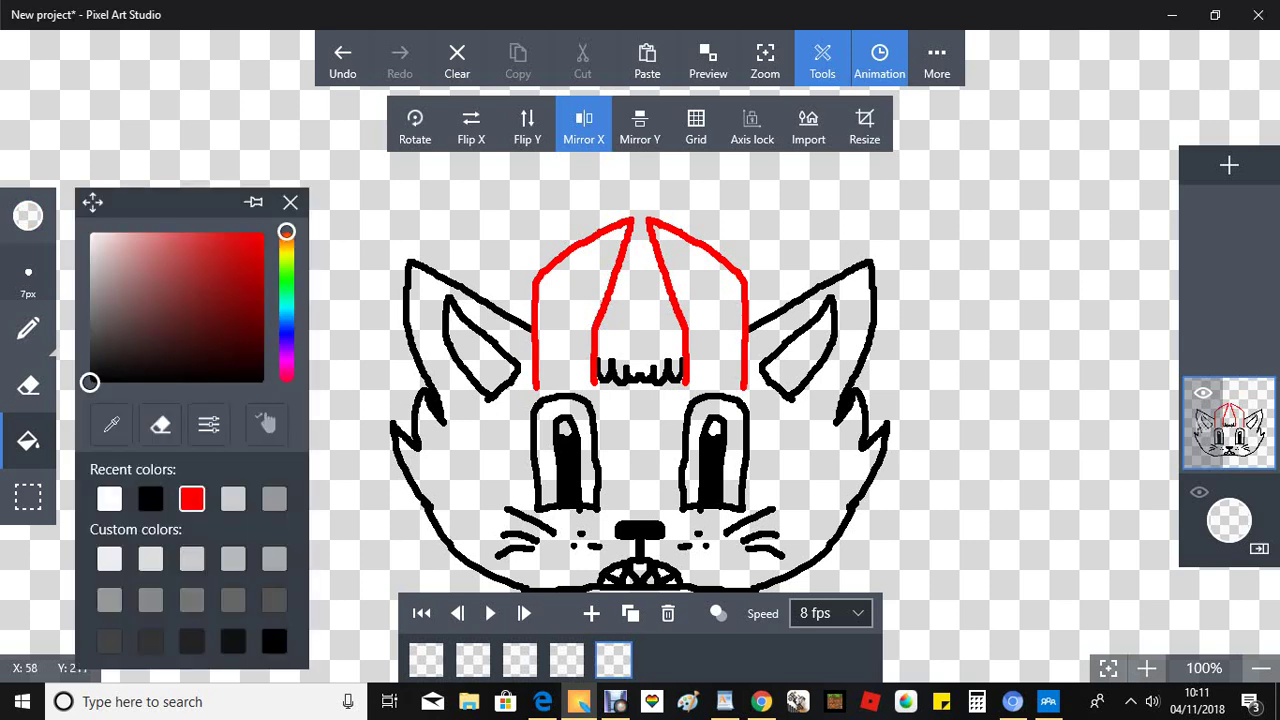
click(150, 499)
click(535, 335)
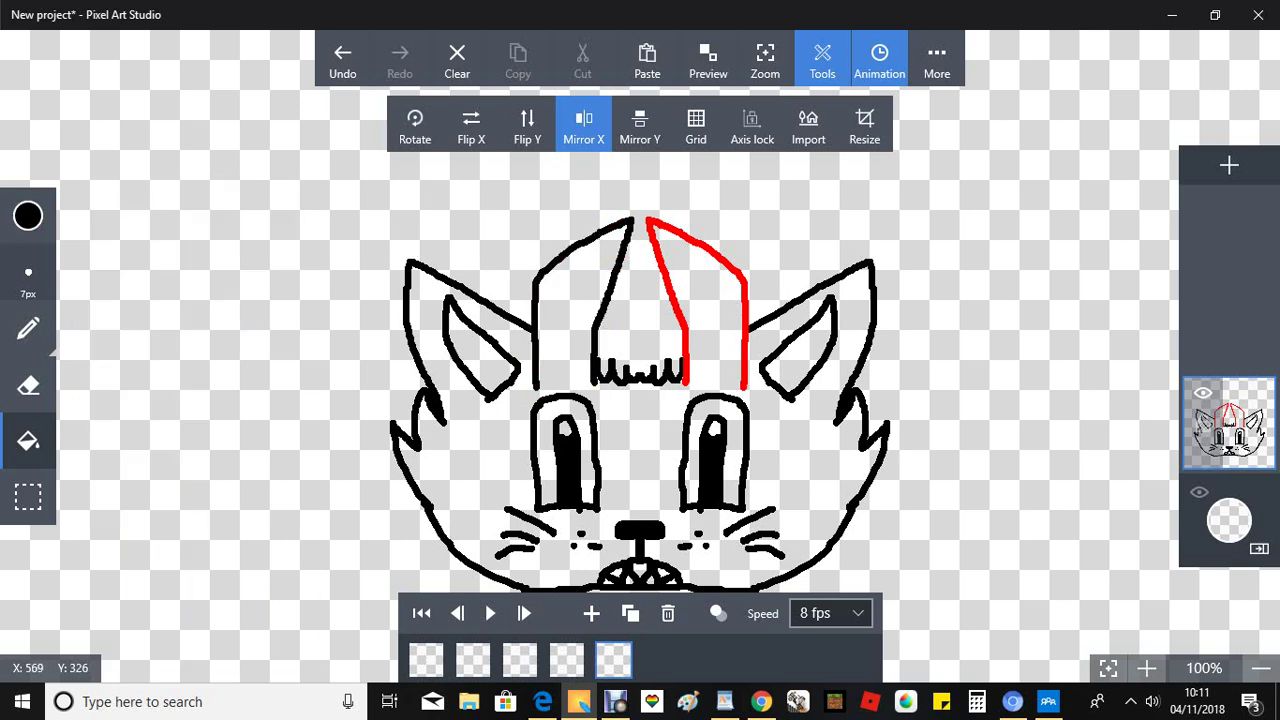
click(739, 340)
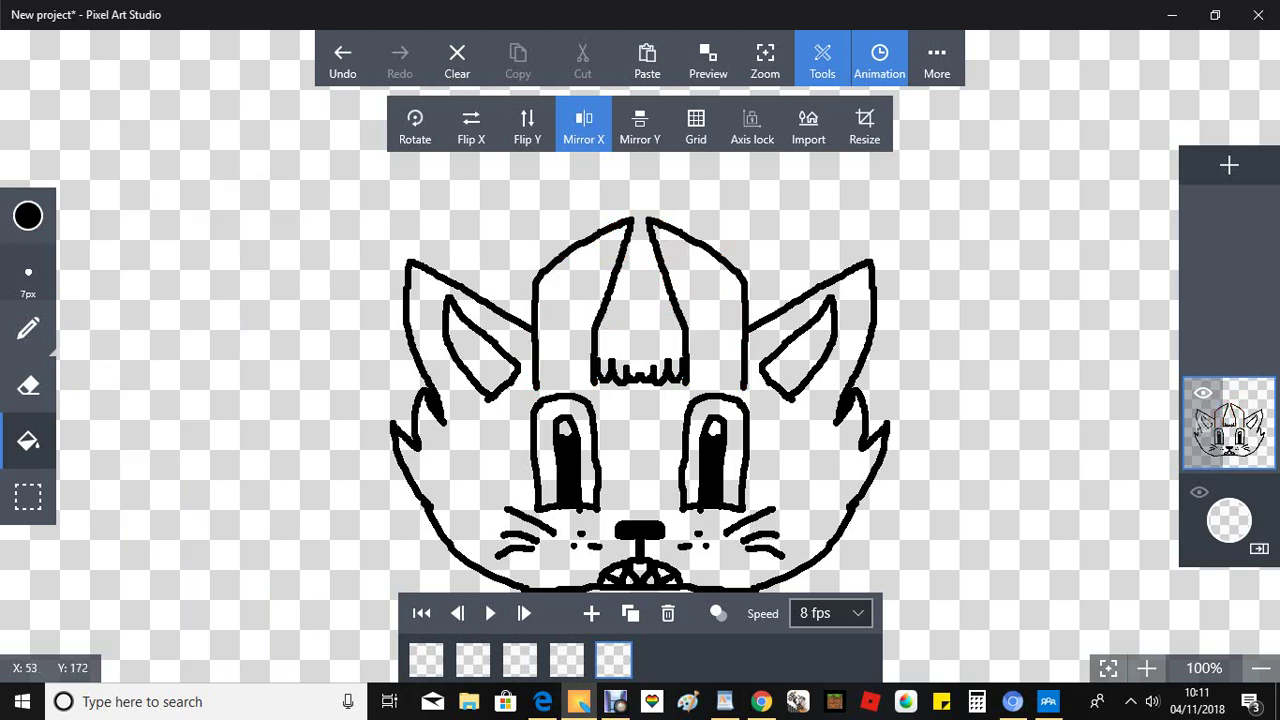
click(28, 278)
click(28, 328)
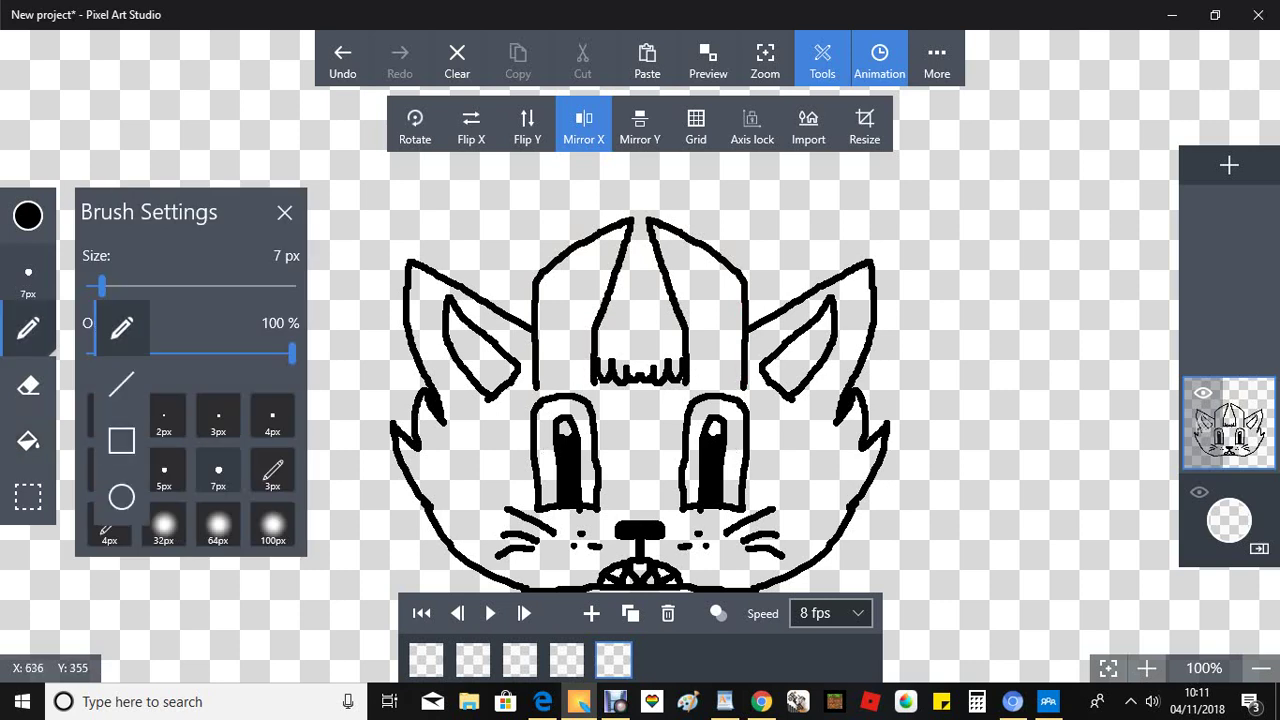
click(596, 374)
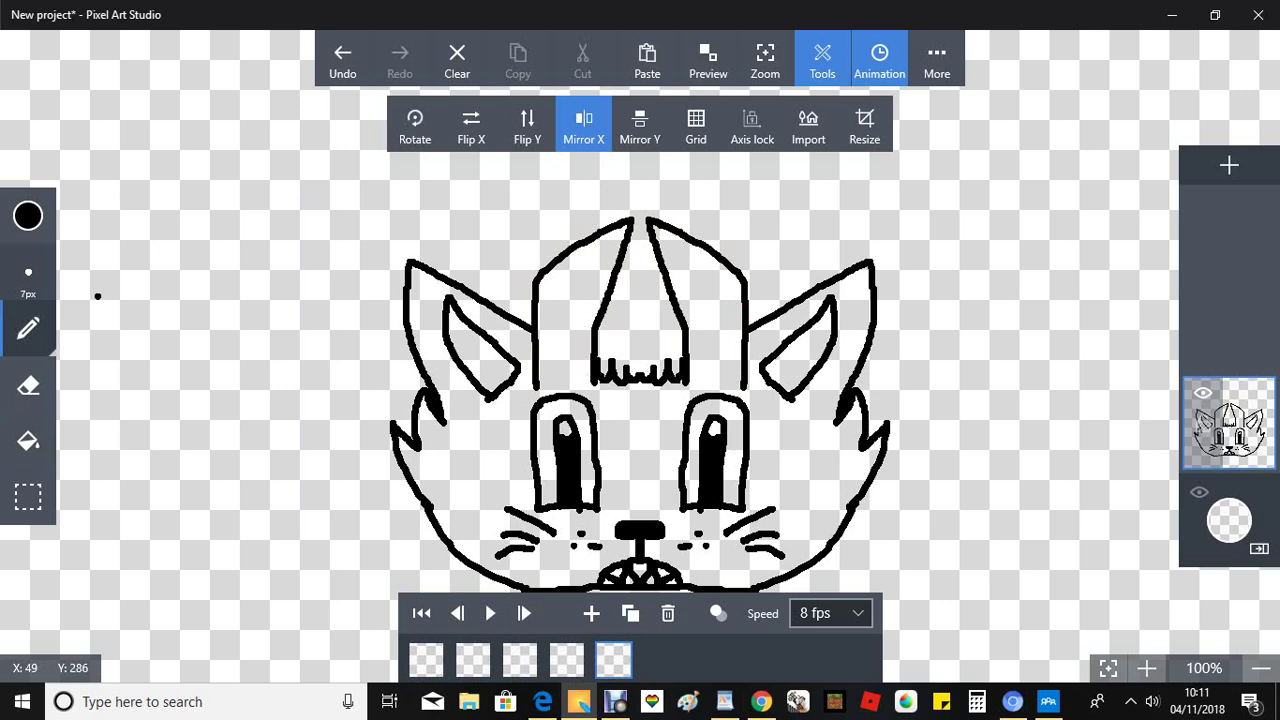
Play the horn animation from the first frame and stop it
click(426, 659)
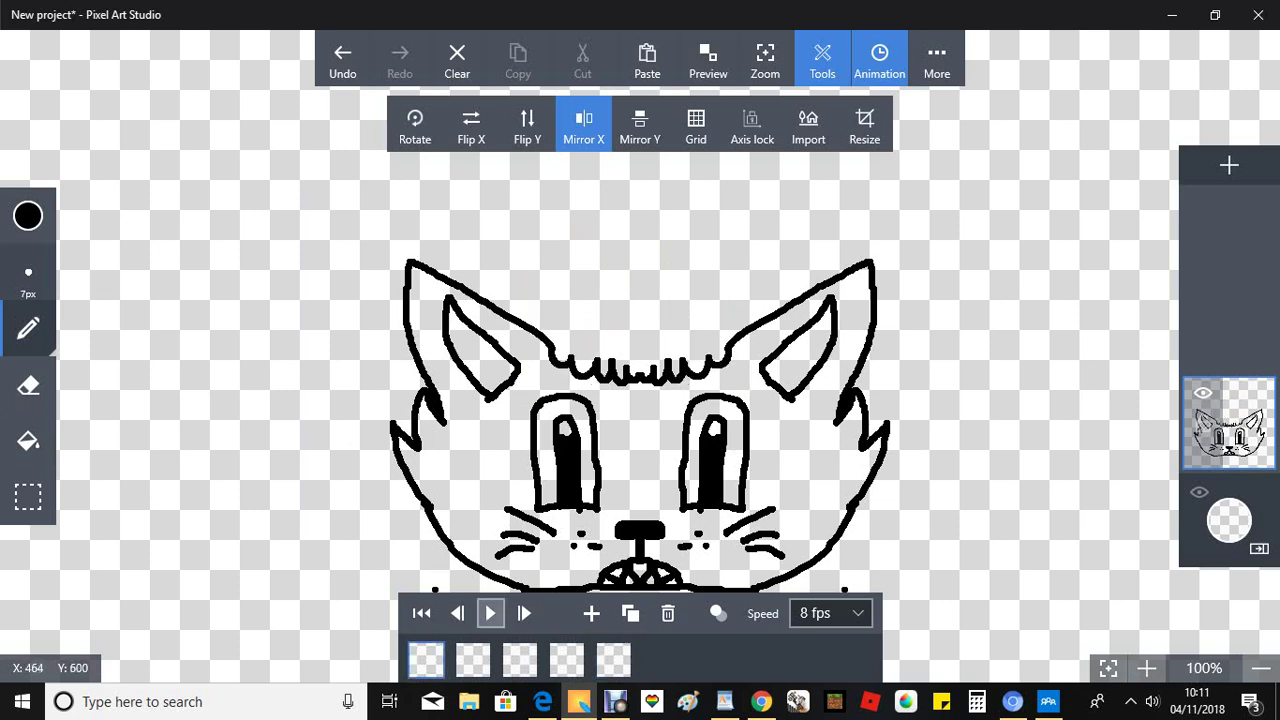
click(490, 613)
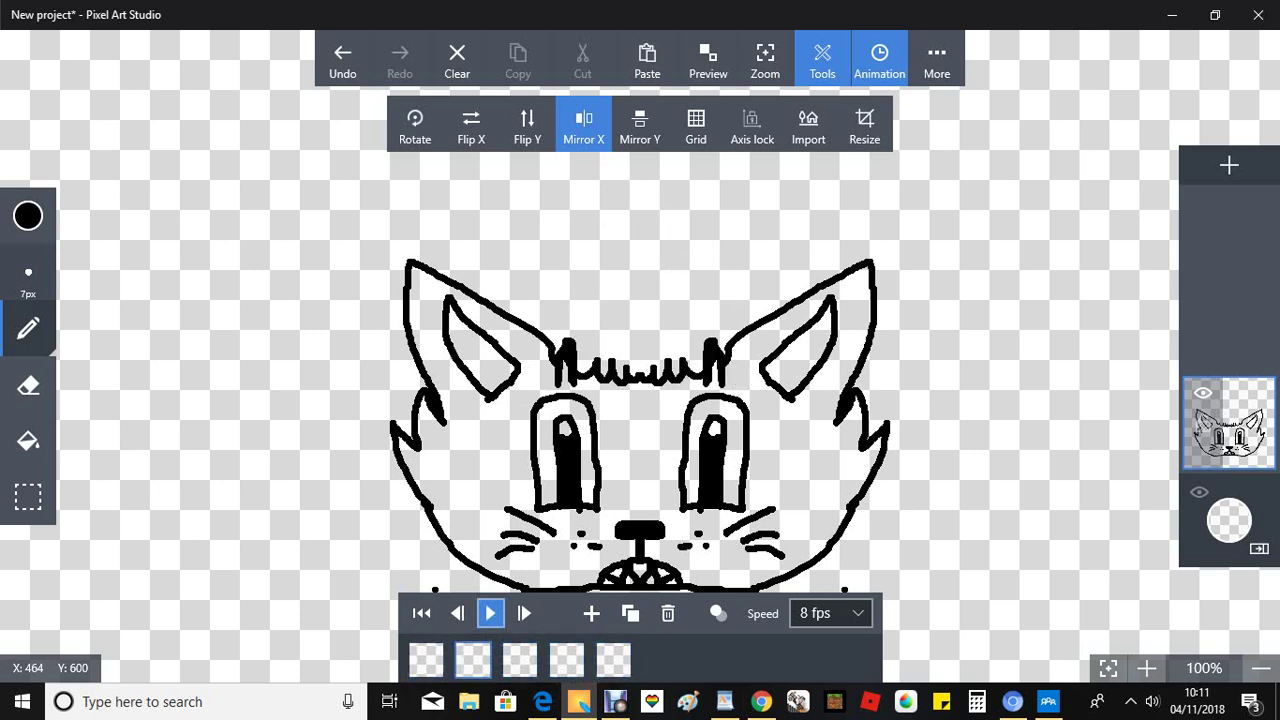
click(490, 613)
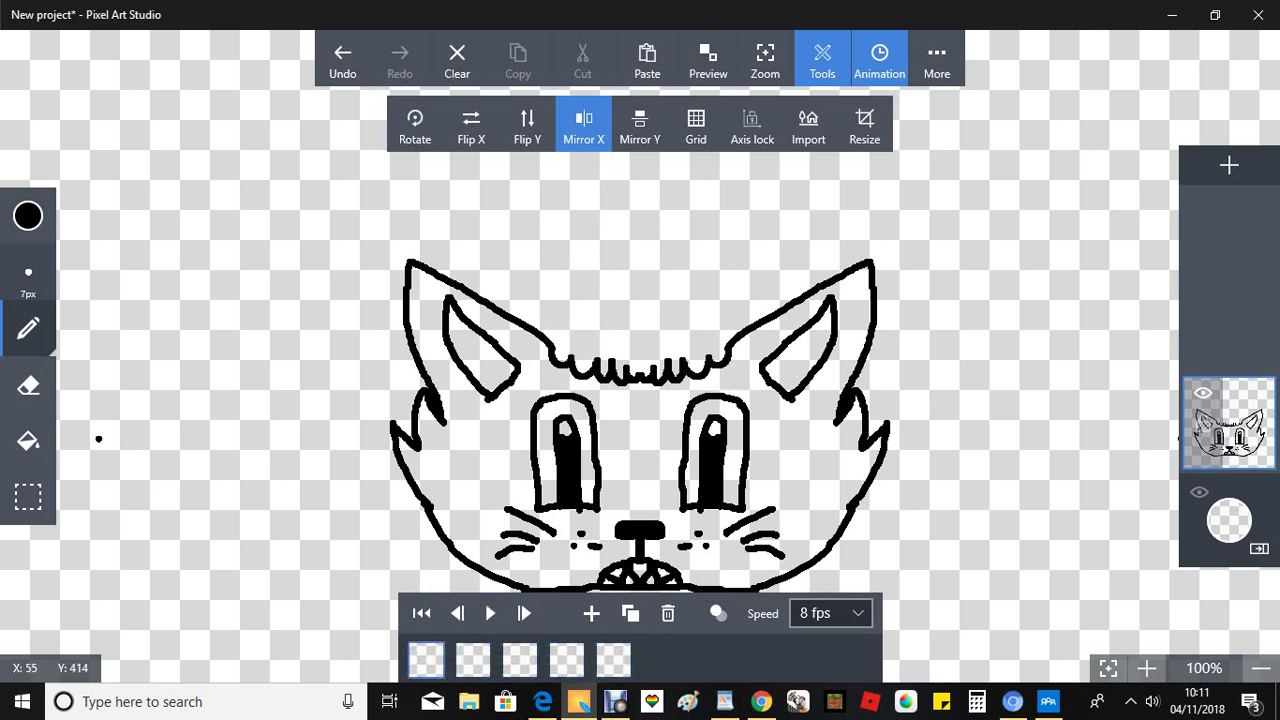
Try filling the cat's face on the first frame with a near-black colour
click(28, 441)
click(28, 216)
mouse_move(96, 279)
mouse_down()
mouse_move(89, 269)
mouse_move(103, 311)
mouse_move(231, 375)
mouse_move(264, 370)
mouse_up()
click(565, 522)
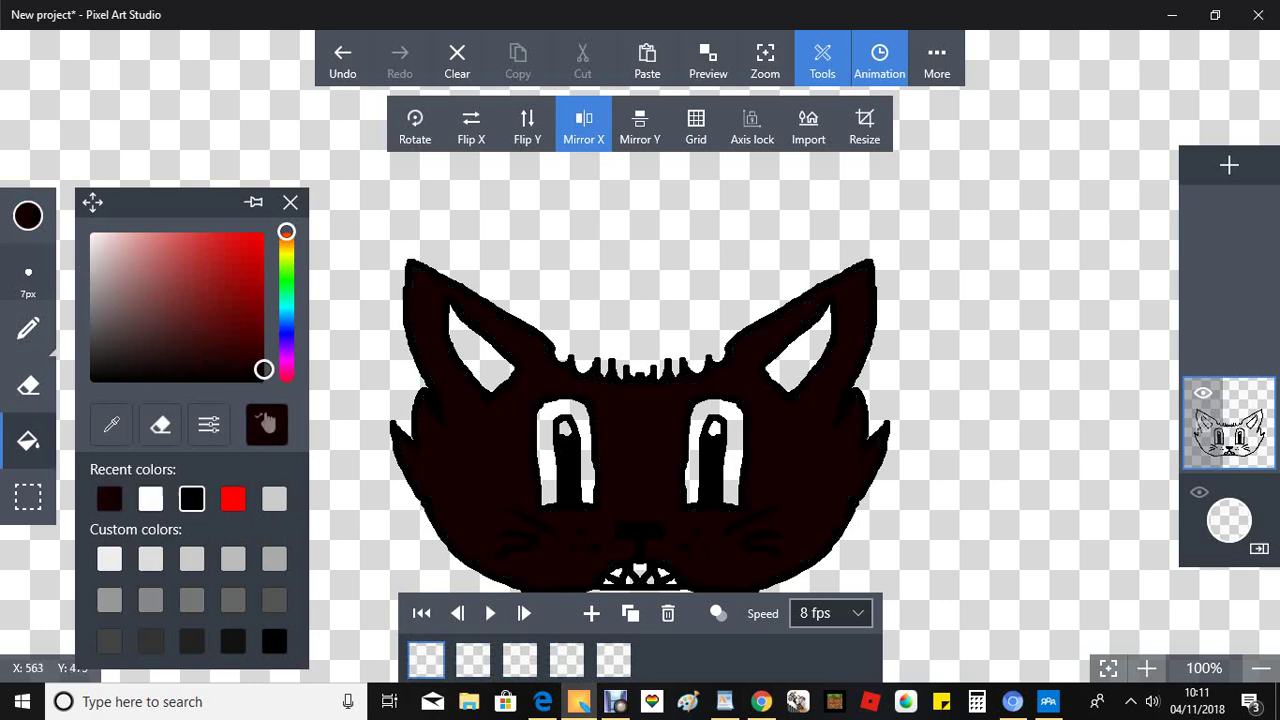
click(343, 61)
Set the colour to light grey and fill the cat's face with it on all five frames
click(28, 216)
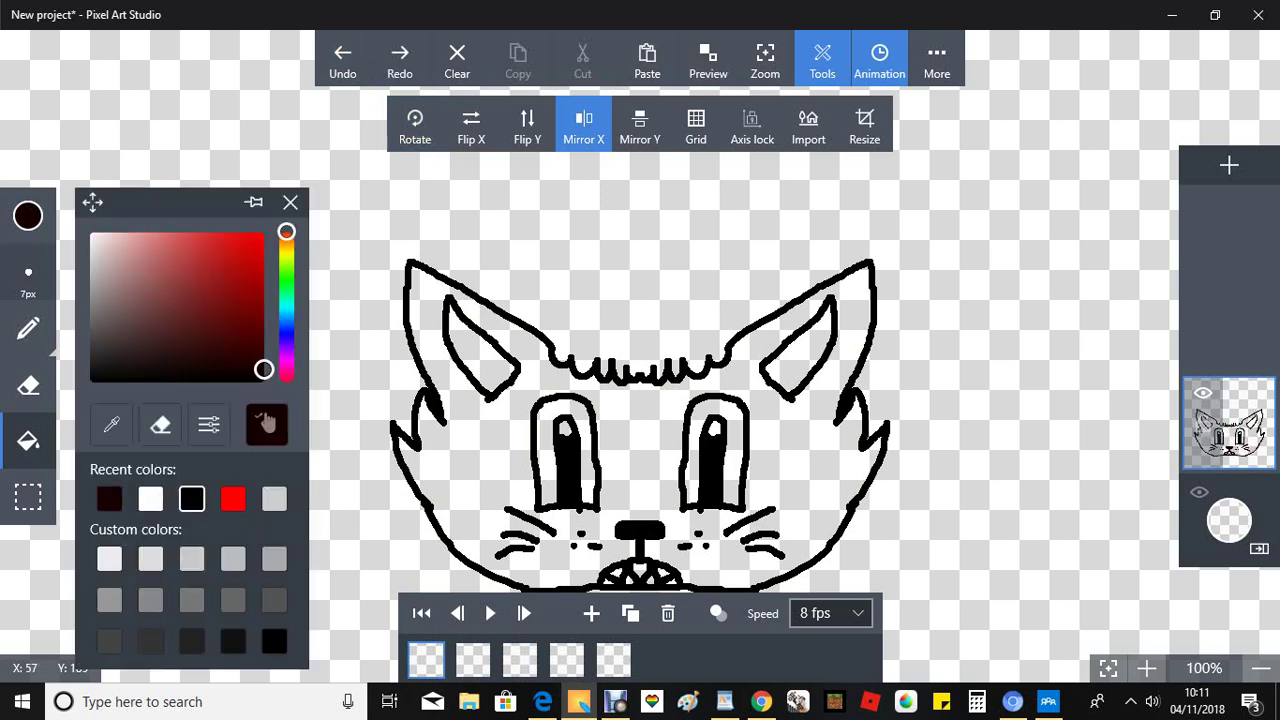
click(89, 263)
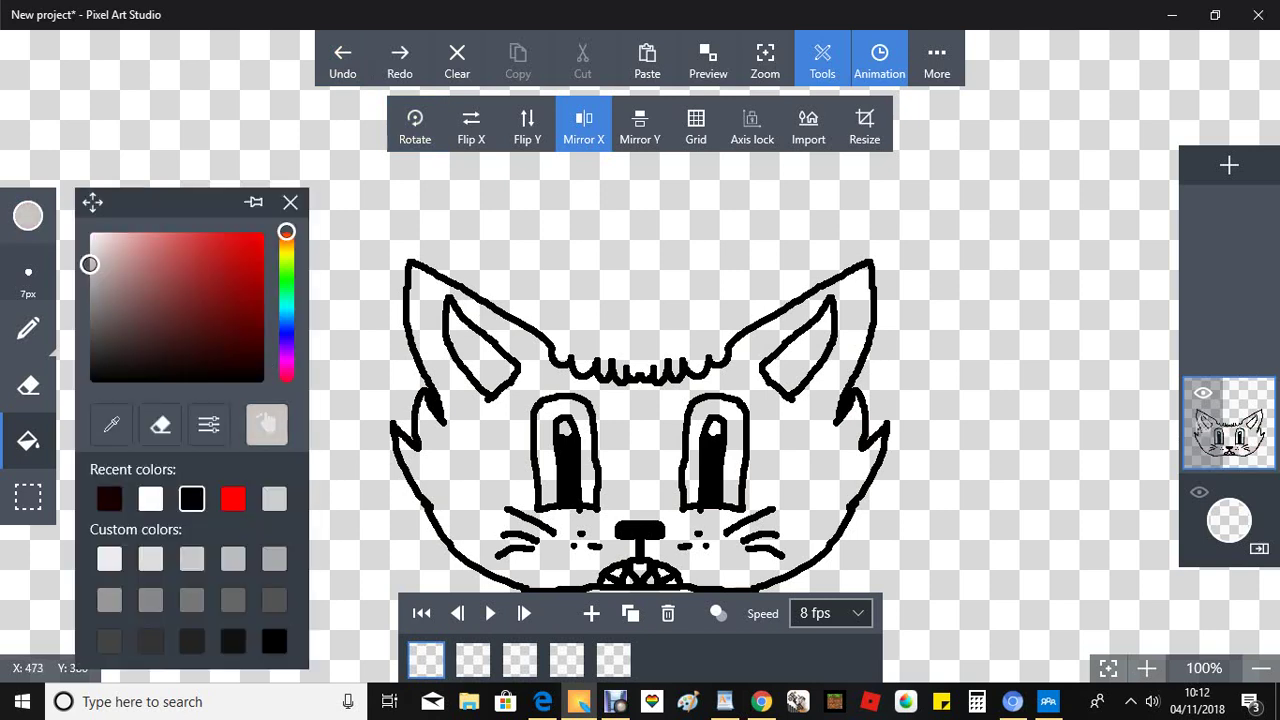
click(453, 501)
click(473, 660)
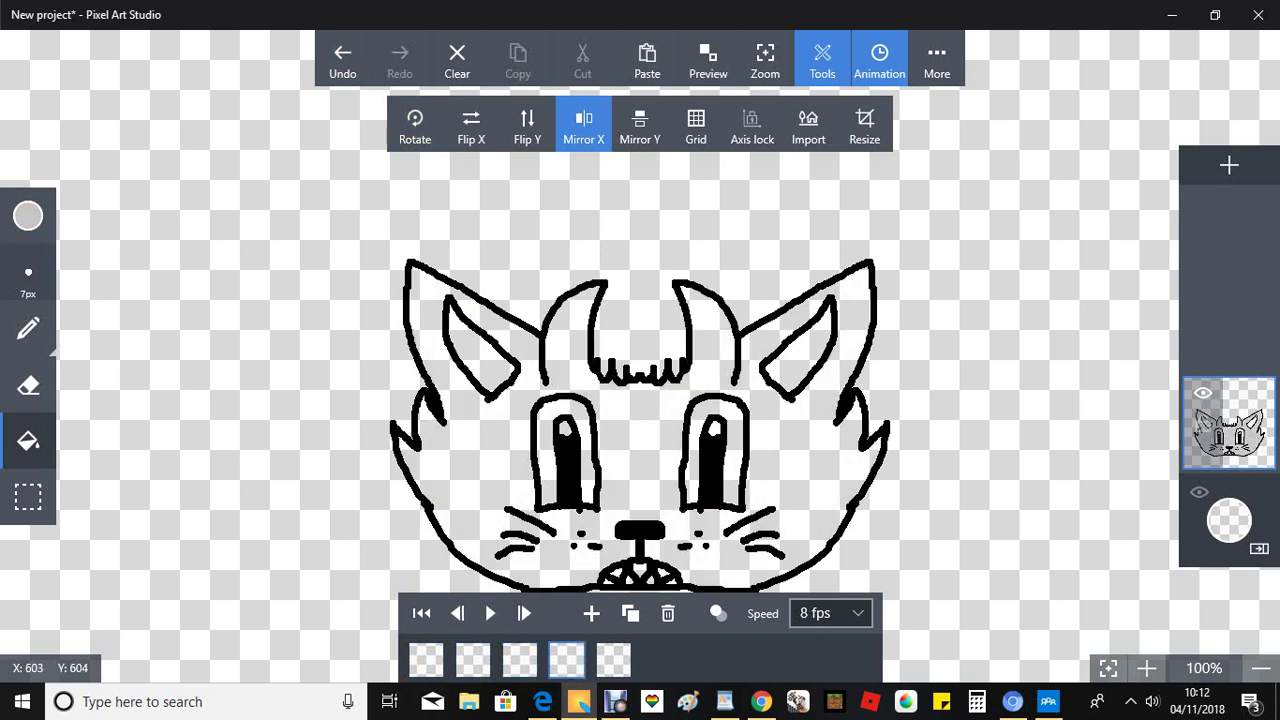
click(617, 496)
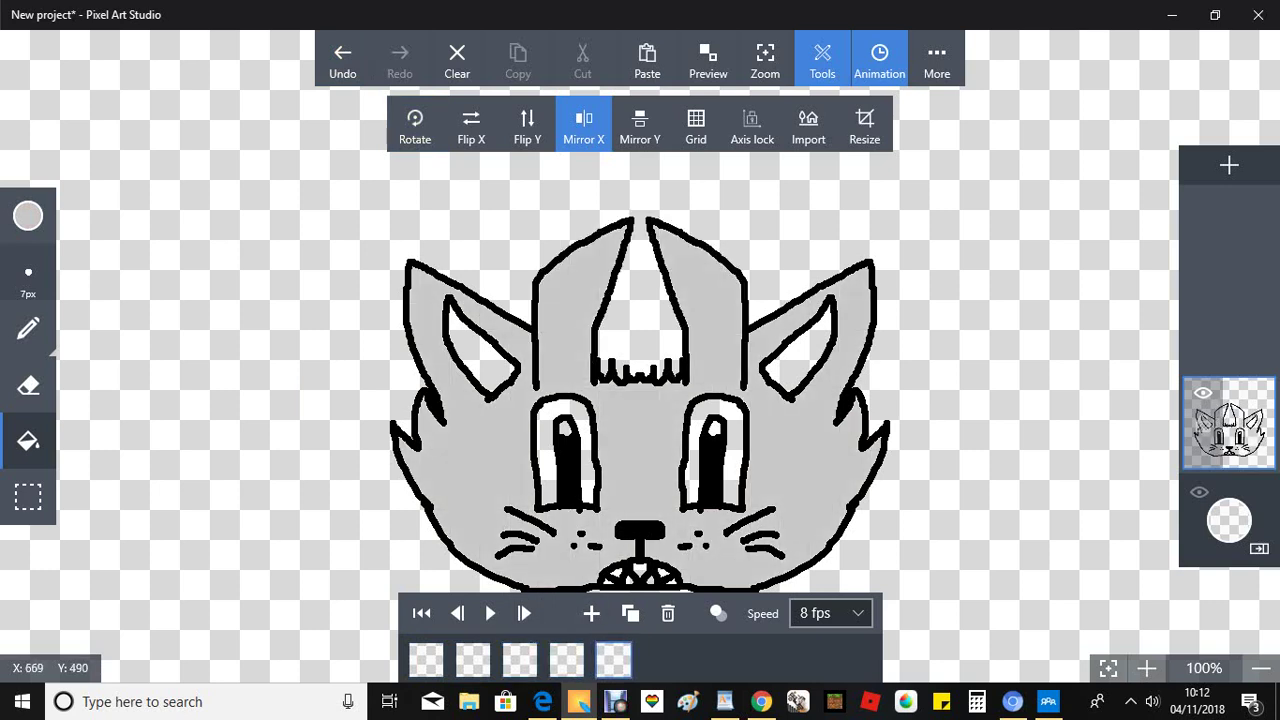
Choose a muted reddish brown and fill both inner ears on the first frame with it
click(28, 329)
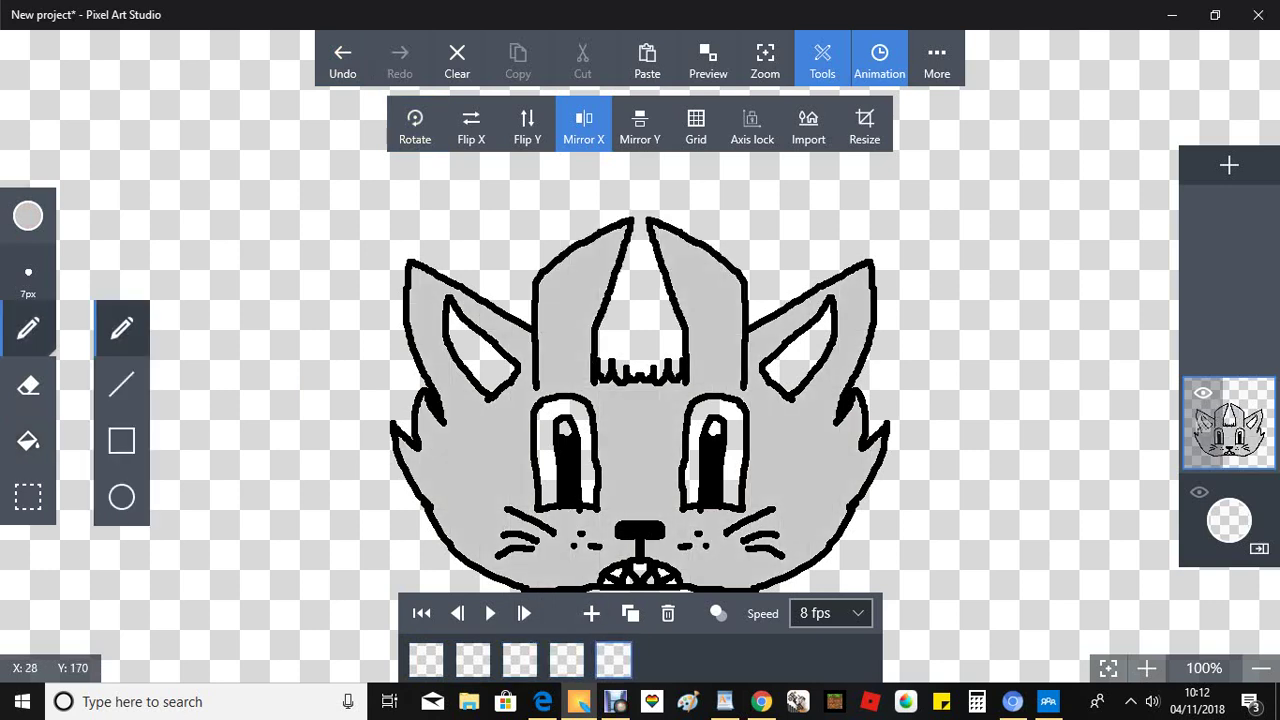
click(28, 216)
drag(90, 264, 158, 311)
click(426, 659)
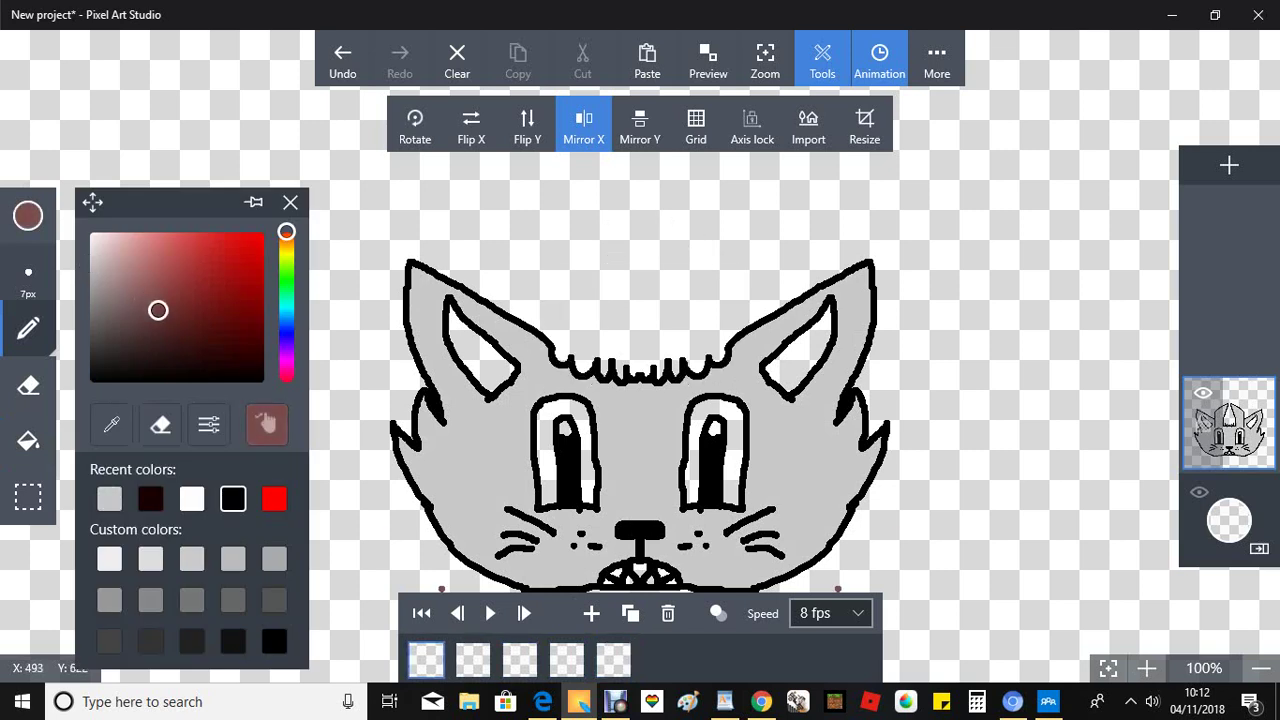
click(613, 500)
click(28, 441)
click(480, 345)
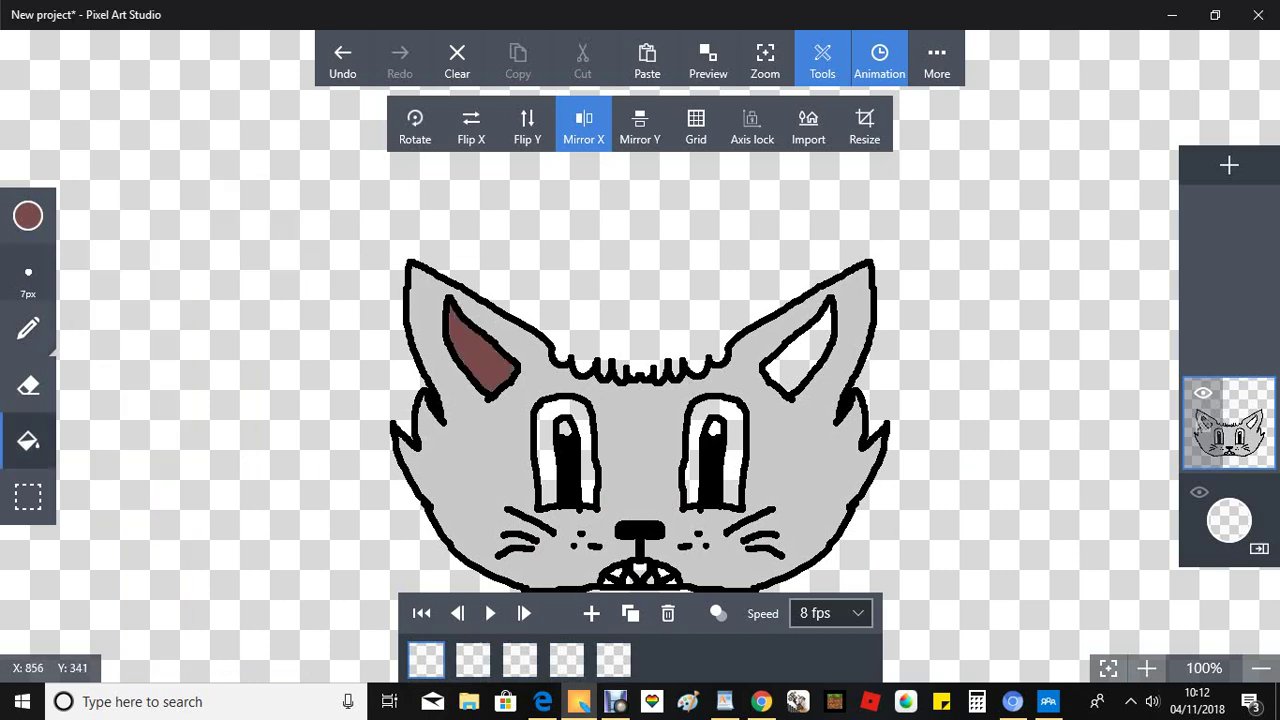
click(803, 350)
Fill both inner ears on the second to fifth frames with the same muted reddish brown
click(473, 660)
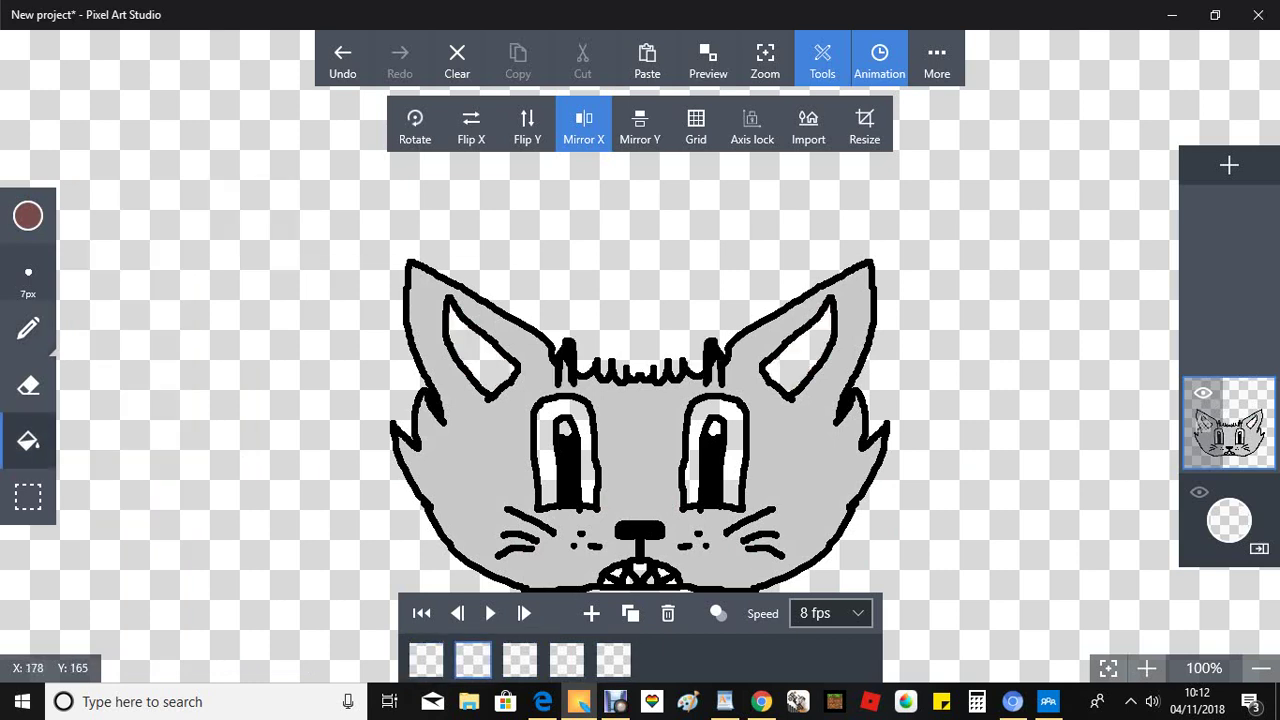
click(482, 345)
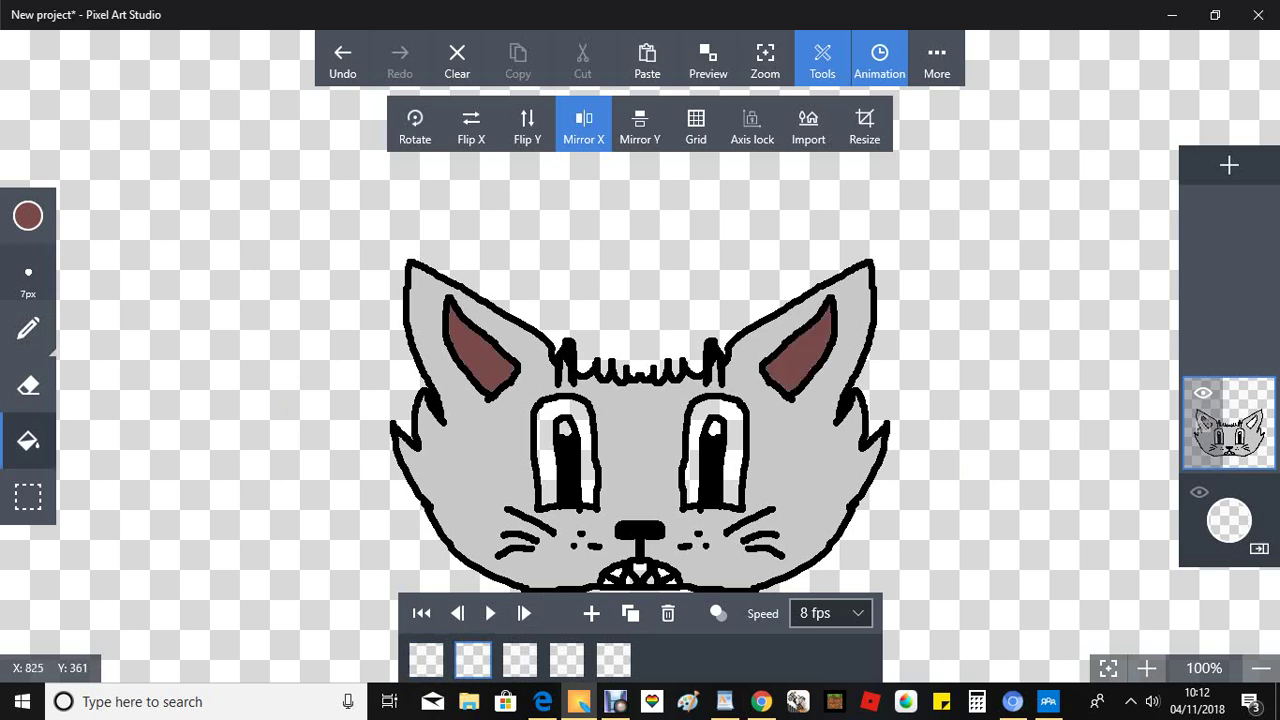
click(520, 660)
click(490, 354)
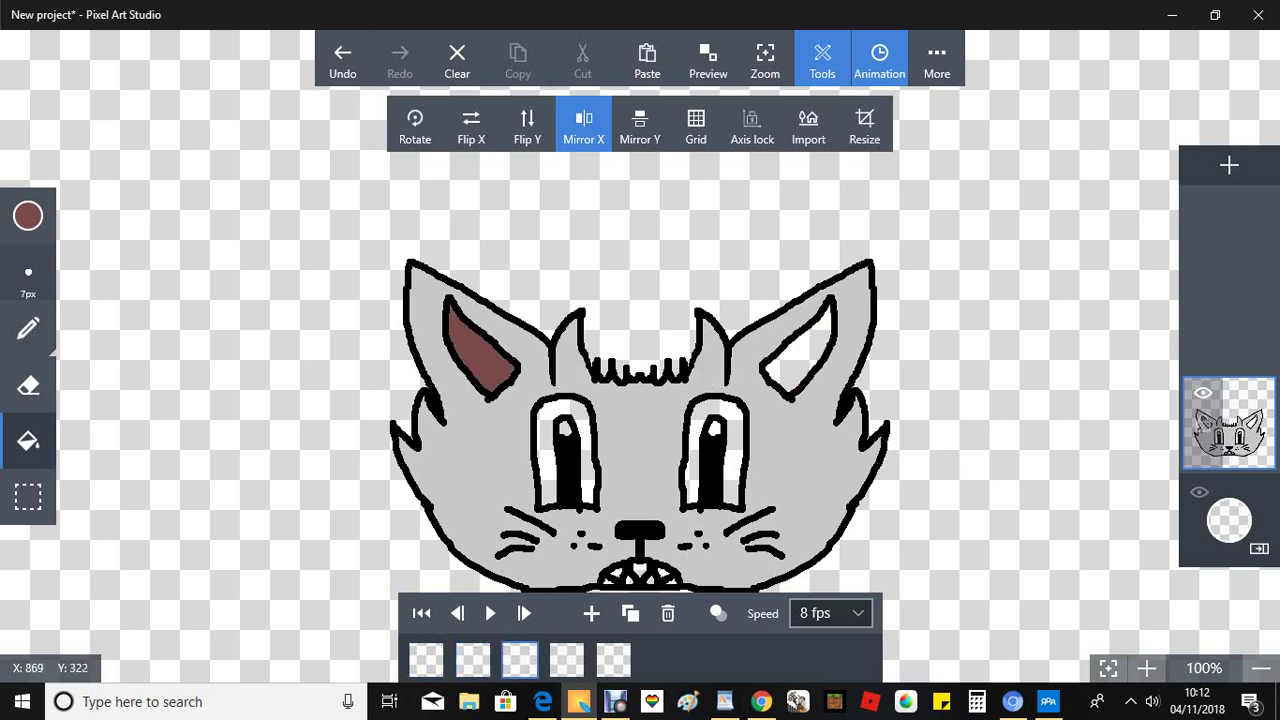
click(800, 355)
click(566, 659)
click(482, 350)
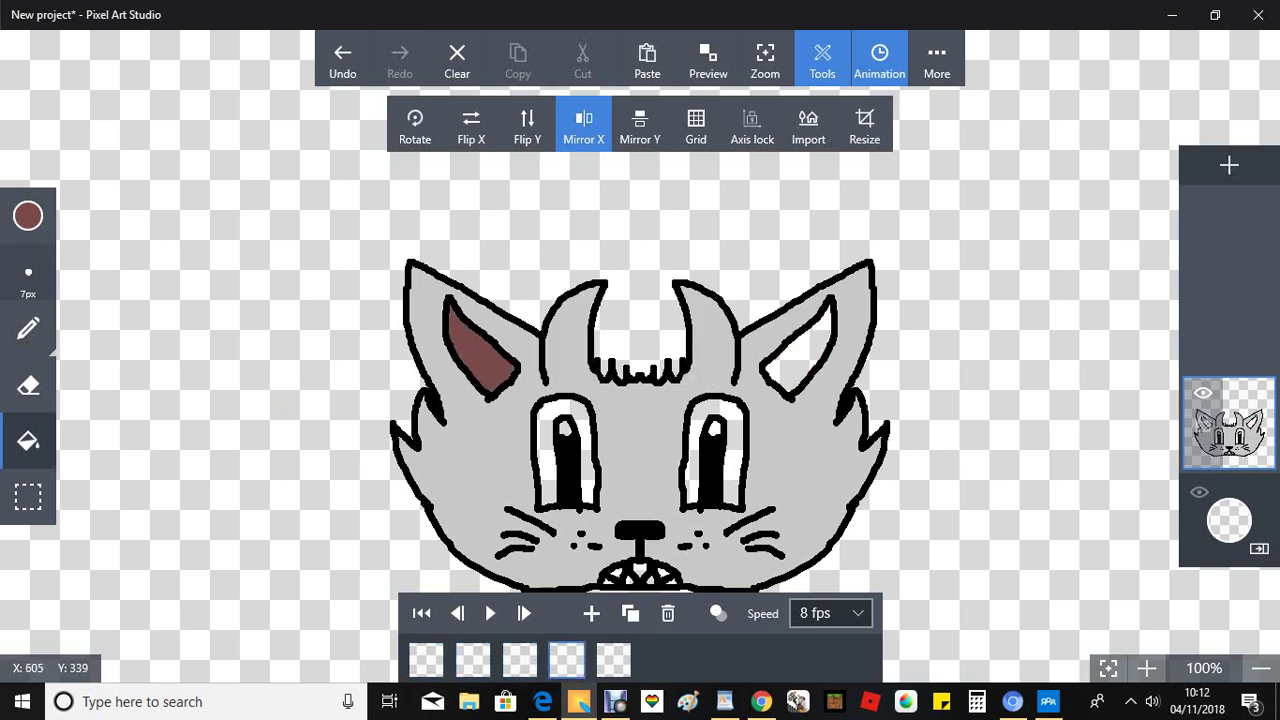
click(800, 355)
click(613, 659)
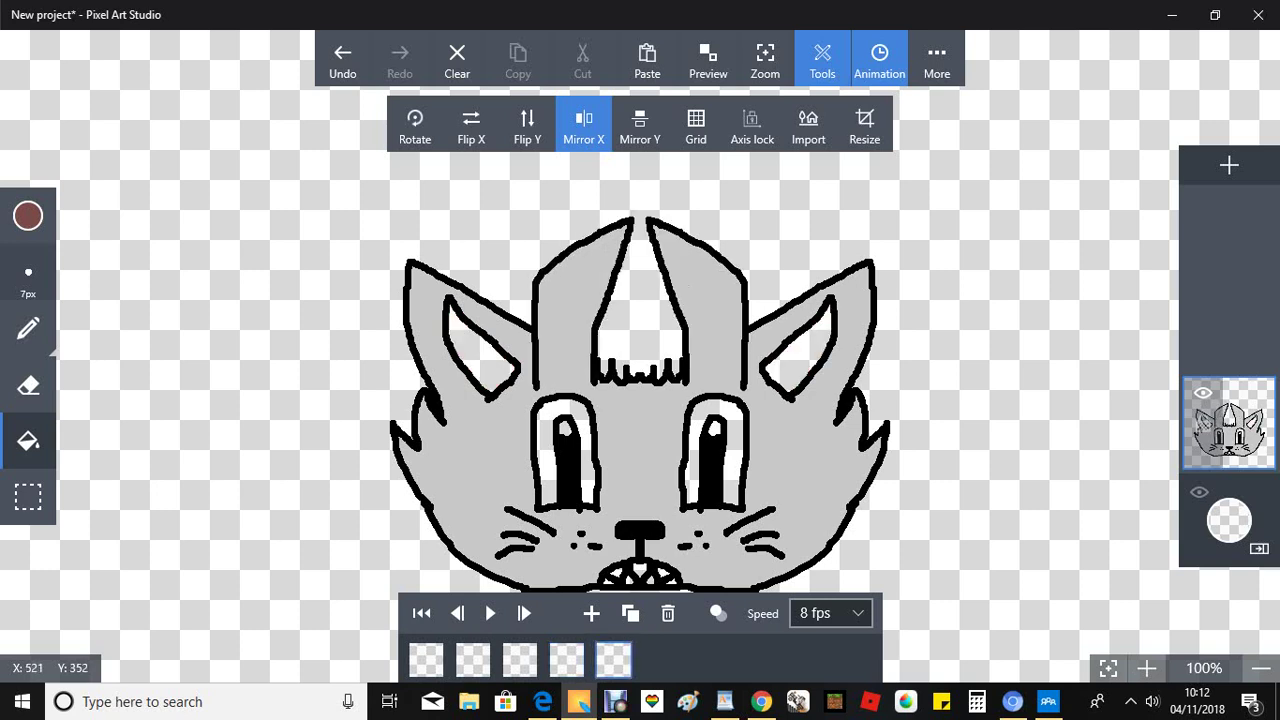
click(484, 350)
click(802, 358)
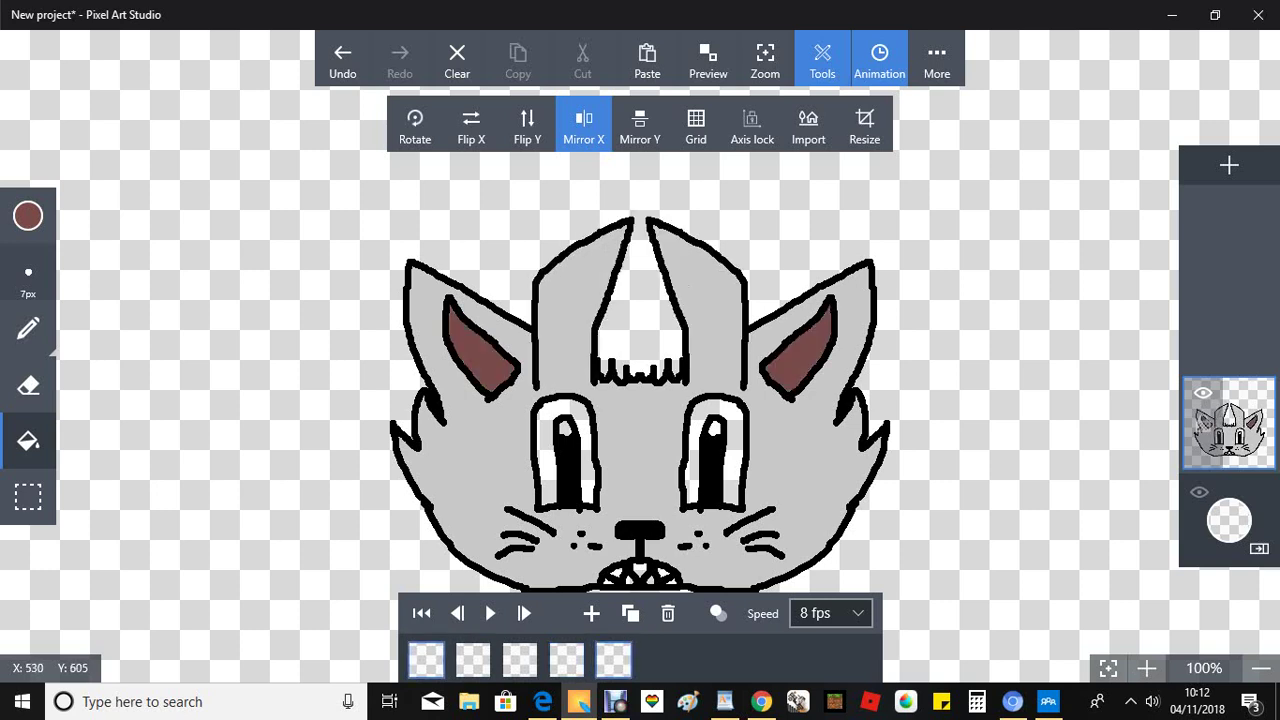
Choose a deeper dark red and paint the inside of both small horns on the second frame with the Pencil
click(426, 659)
click(28, 328)
click(28, 216)
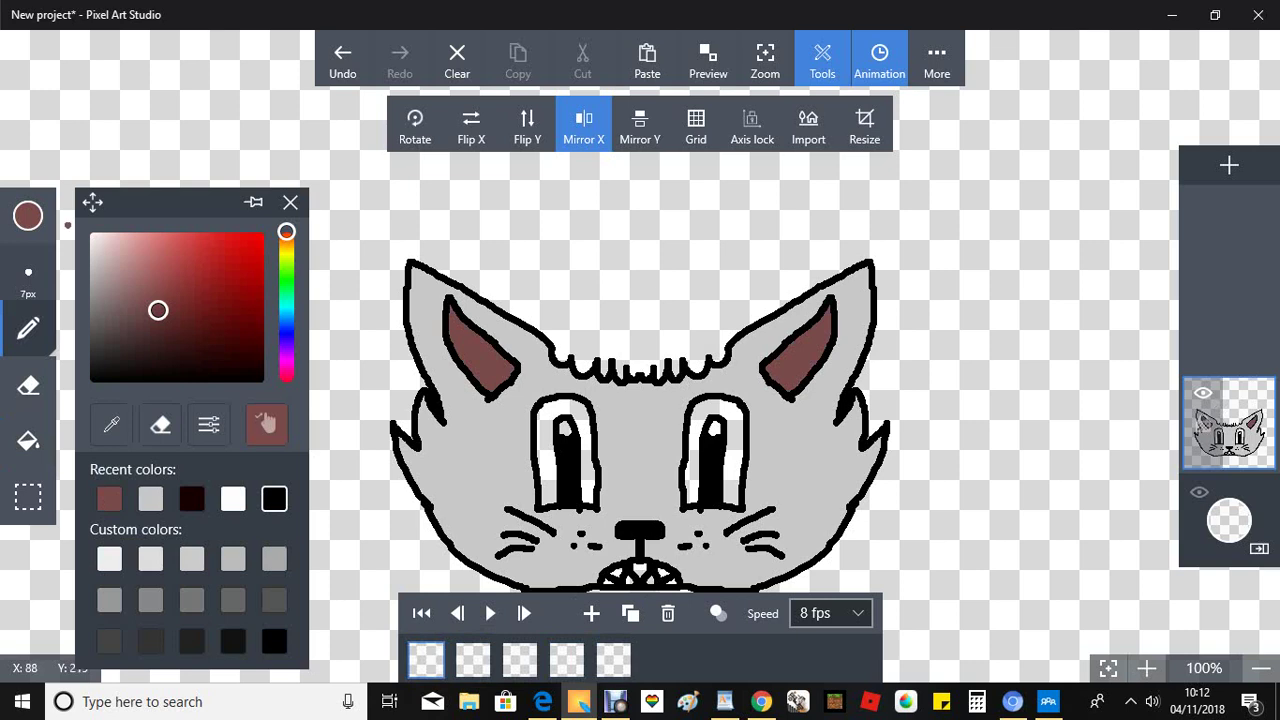
drag(158, 310, 198, 315)
click(473, 659)
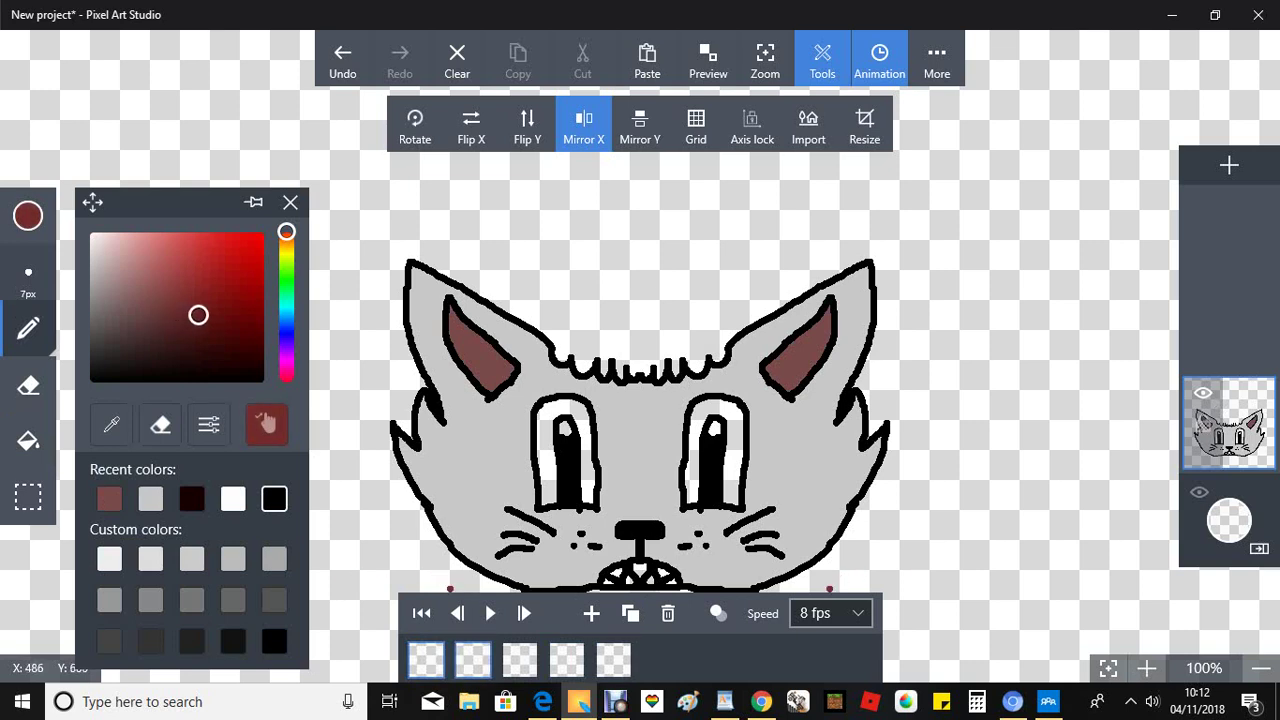
click(798, 487)
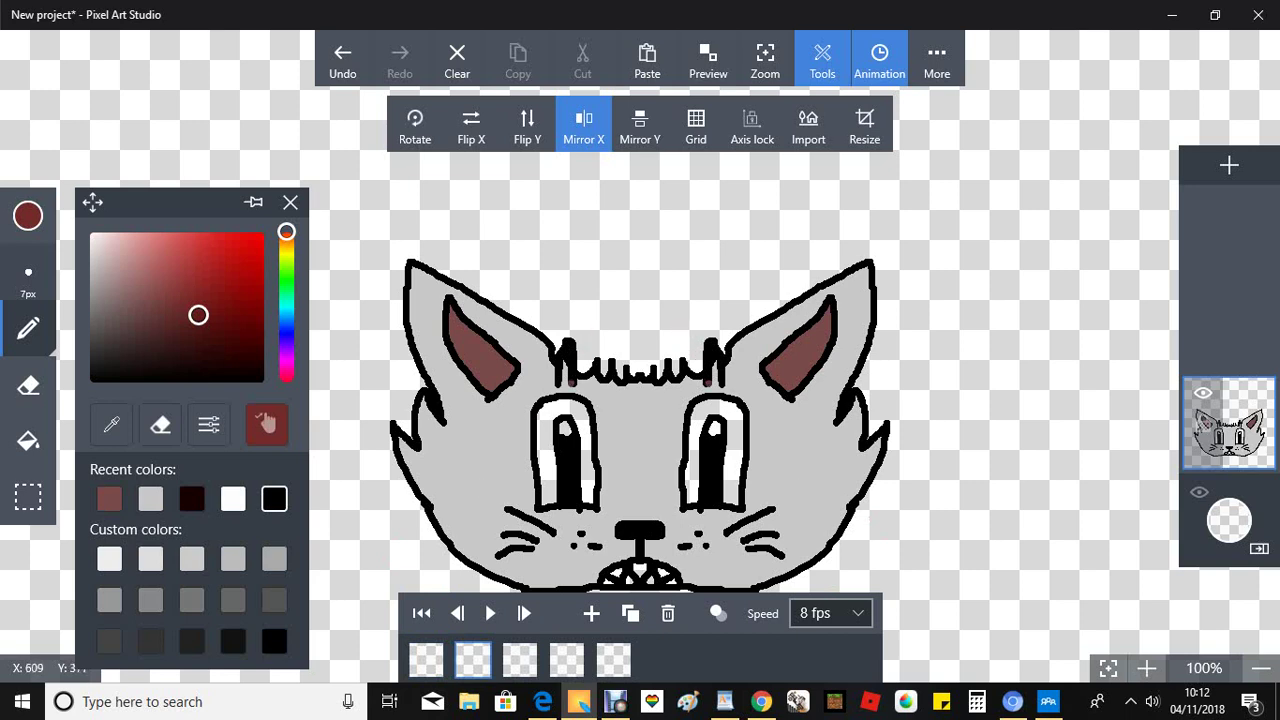
mouse_move(573, 380)
mouse_down()
mouse_move(563, 383)
mouse_move(568, 356)
mouse_up()
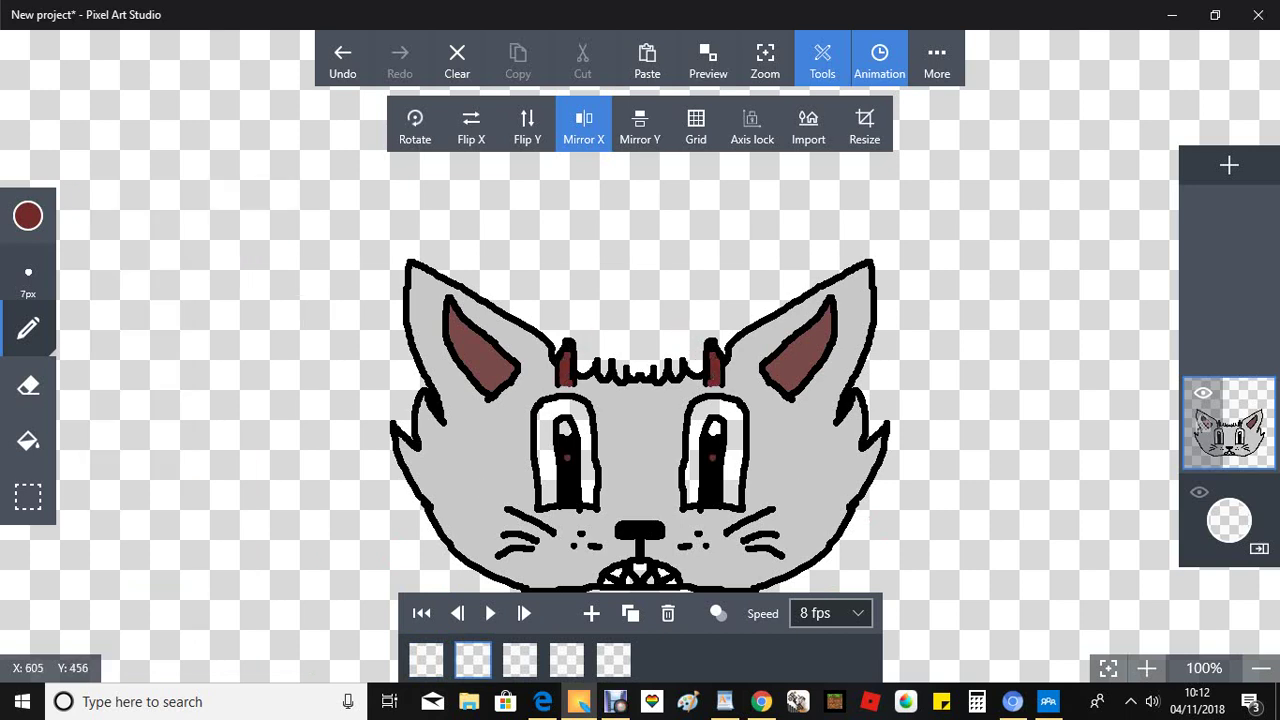
Close the bases of both horns on the third frame with a mirrored dark red line and fill the horns dark red
click(520, 660)
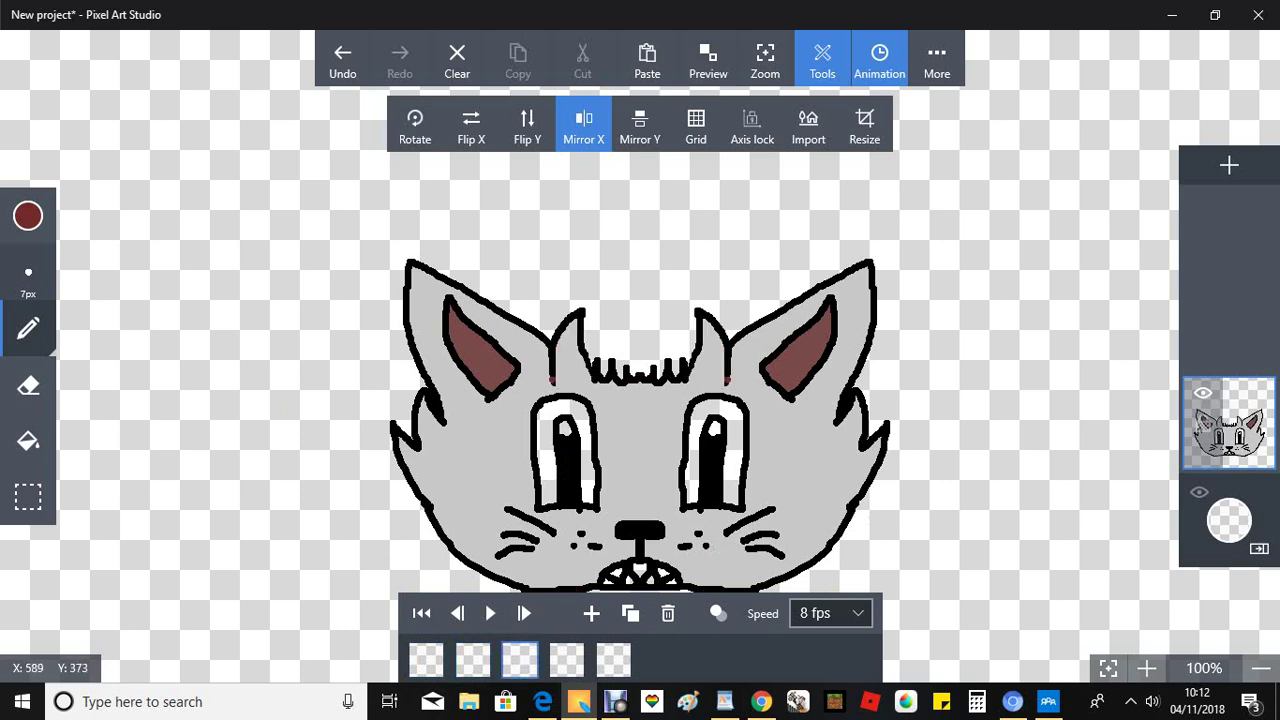
drag(555, 382, 584, 380)
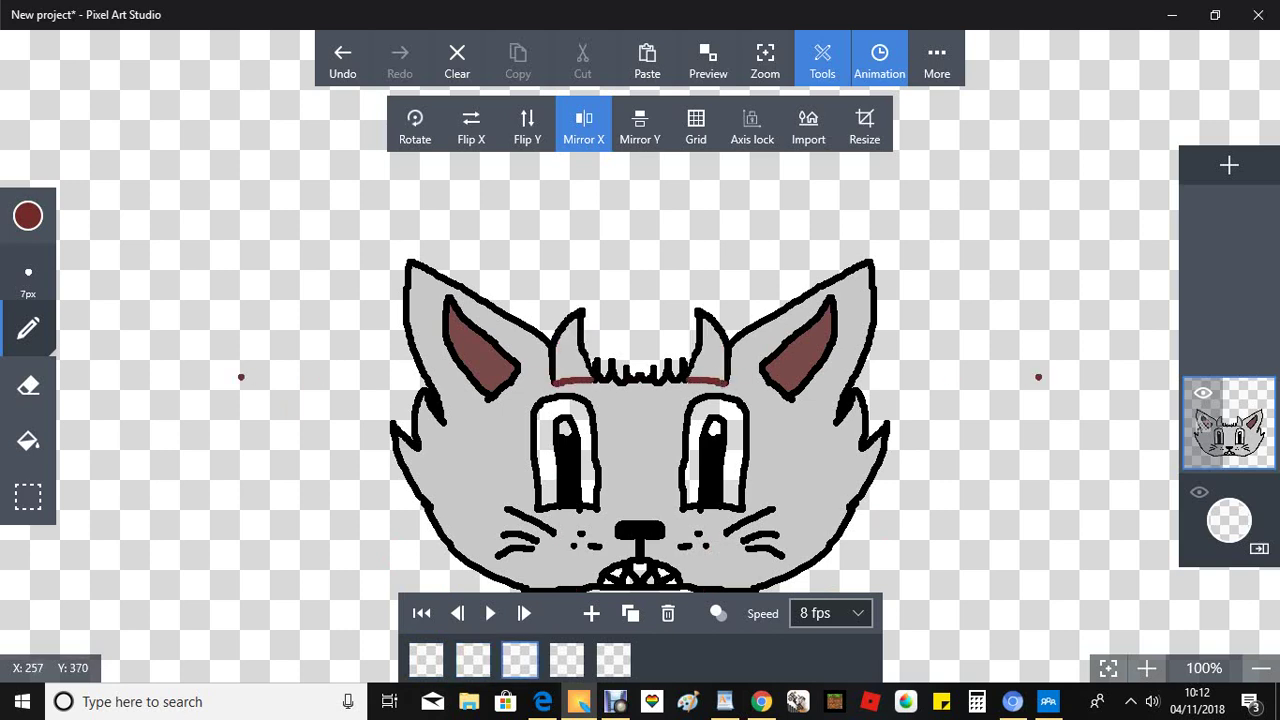
click(28, 440)
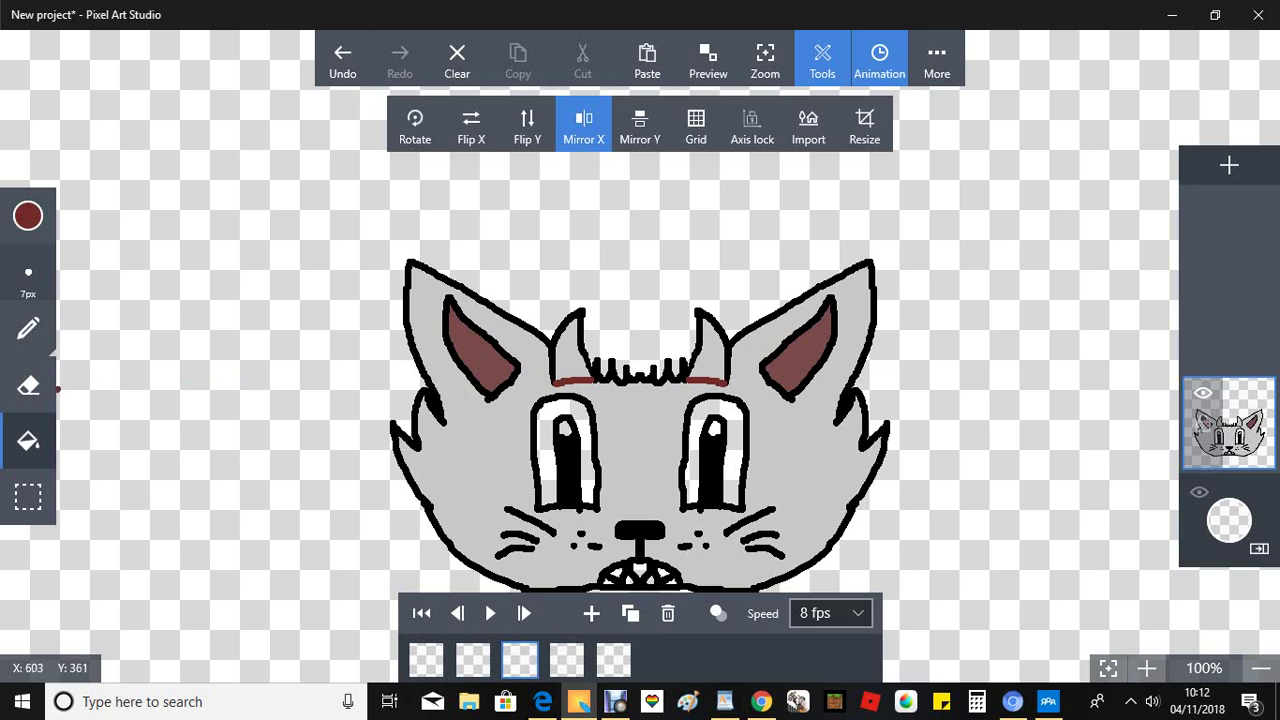
click(568, 350)
click(709, 353)
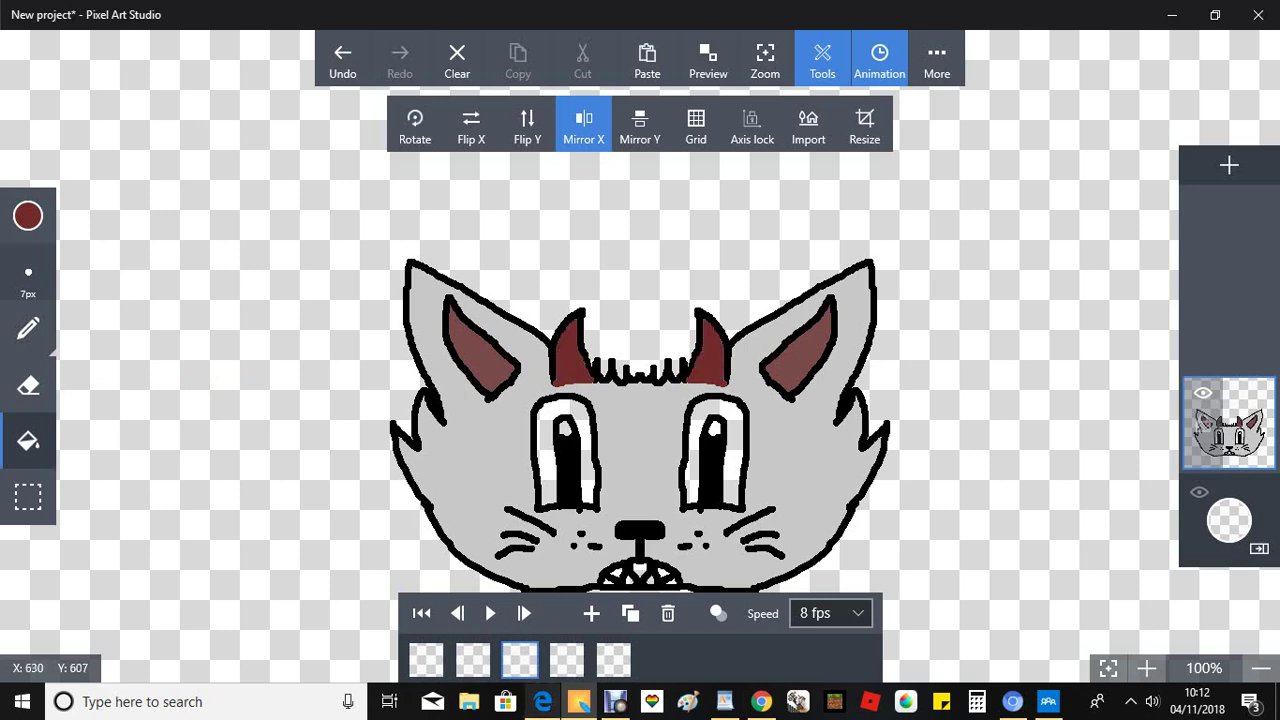
Close both horn bases on the fourth frame with a mirrored dark red Pencil line and fill the horns dark red
click(566, 660)
click(28, 328)
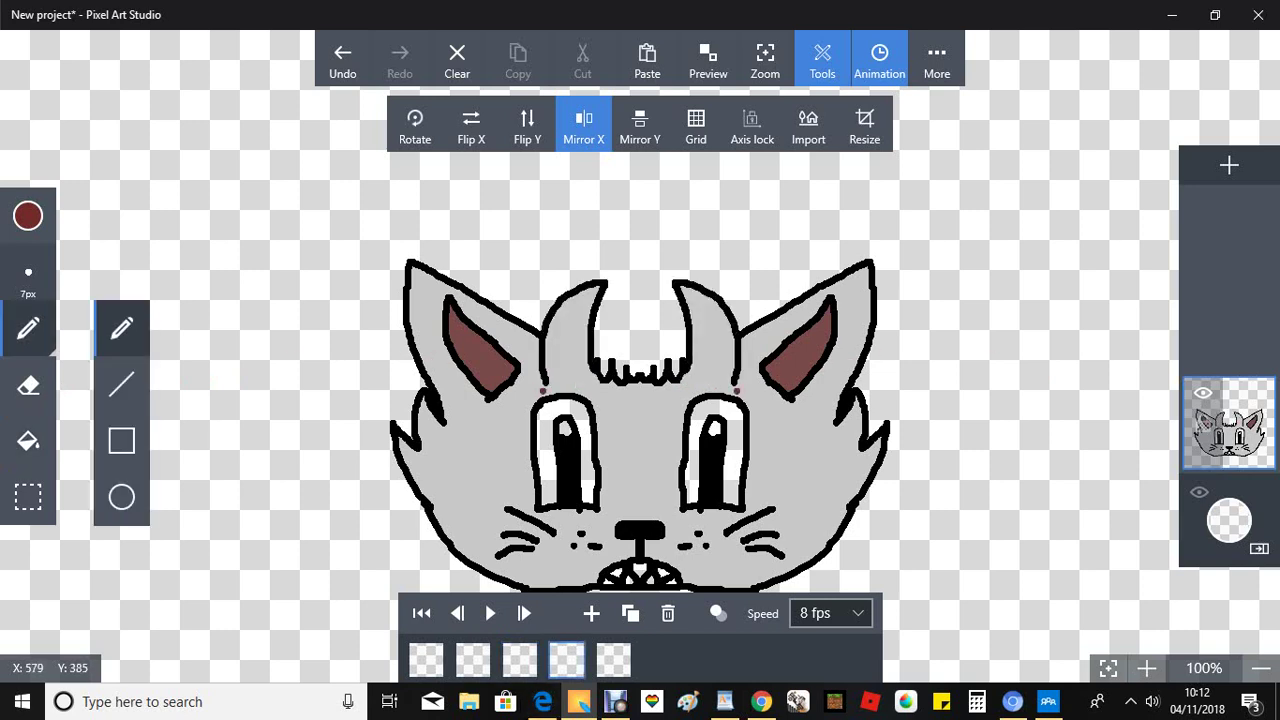
drag(546, 382, 592, 378)
click(28, 440)
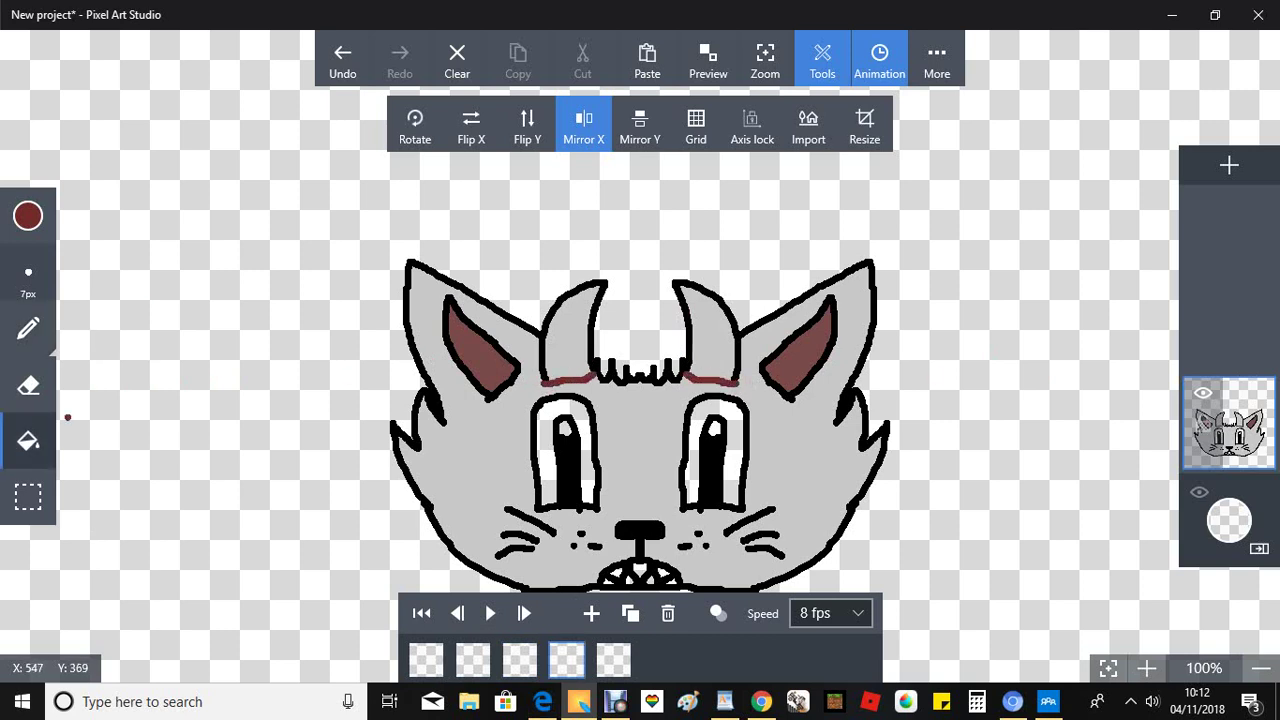
click(572, 330)
click(708, 330)
click(28, 328)
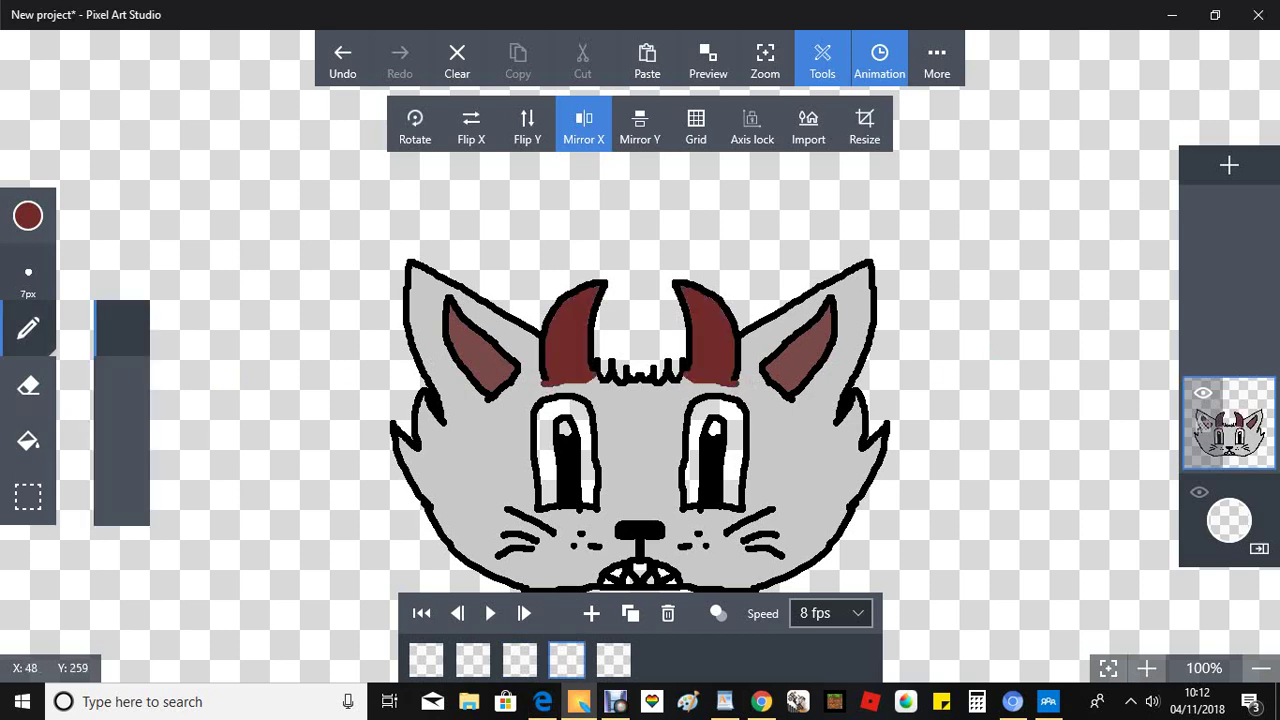
click(121, 384)
mouse_move(210, 376)
mouse_down()
mouse_move(189, 343)
mouse_move(208, 277)
mouse_move(174, 259)
mouse_up()
click(342, 60)
Write a mirrored, underlined "Brb" above the cat's ears on the fourth frame with the freehand Pencil
click(28, 328)
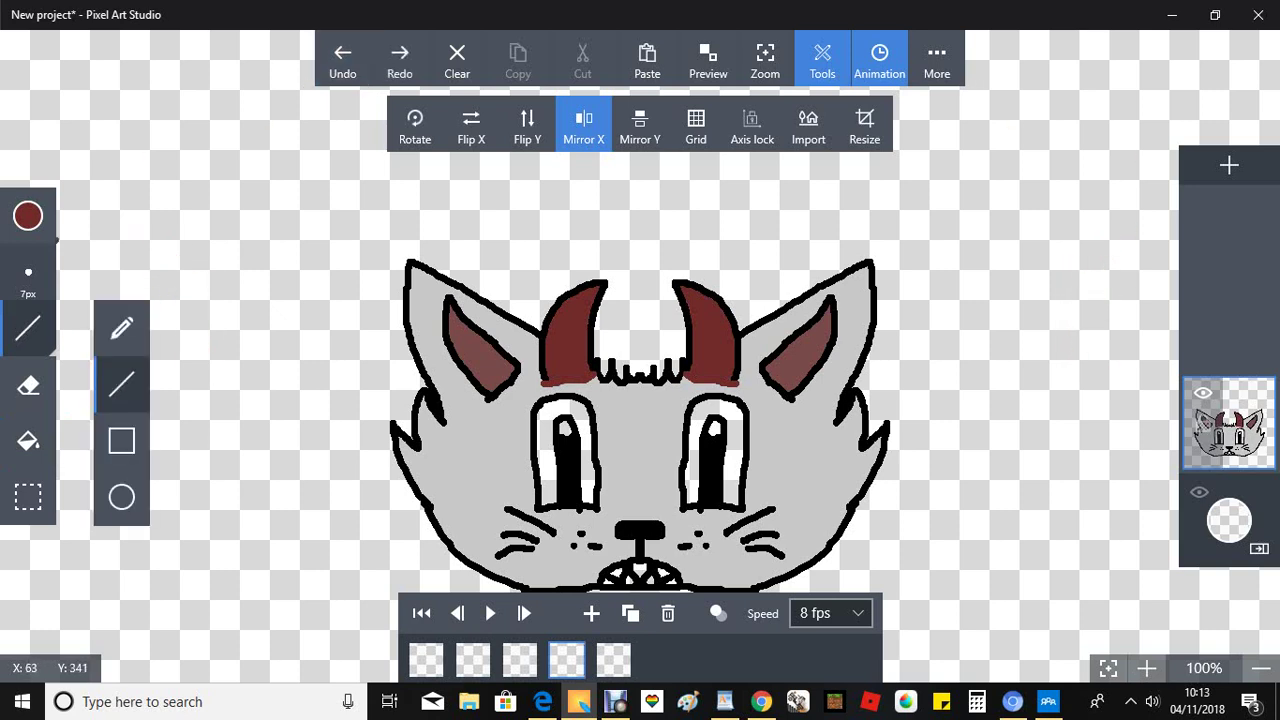
click(121, 328)
mouse_move(222, 328)
mouse_down()
mouse_move(193, 175)
mouse_move(222, 326)
mouse_up()
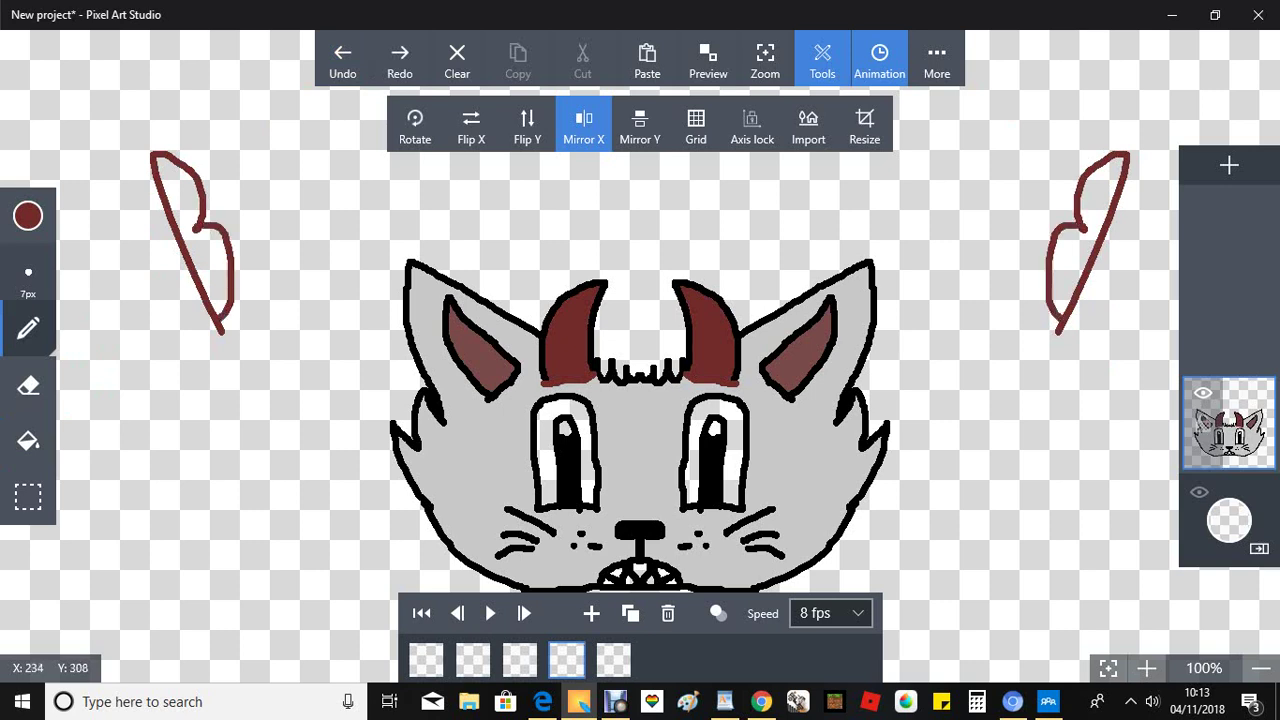
mouse_move(250, 230)
mouse_down()
mouse_move(280, 270)
mouse_move(318, 238)
mouse_up()
mouse_move(282, 134)
mouse_down()
mouse_move(380, 268)
mouse_move(370, 282)
mouse_up()
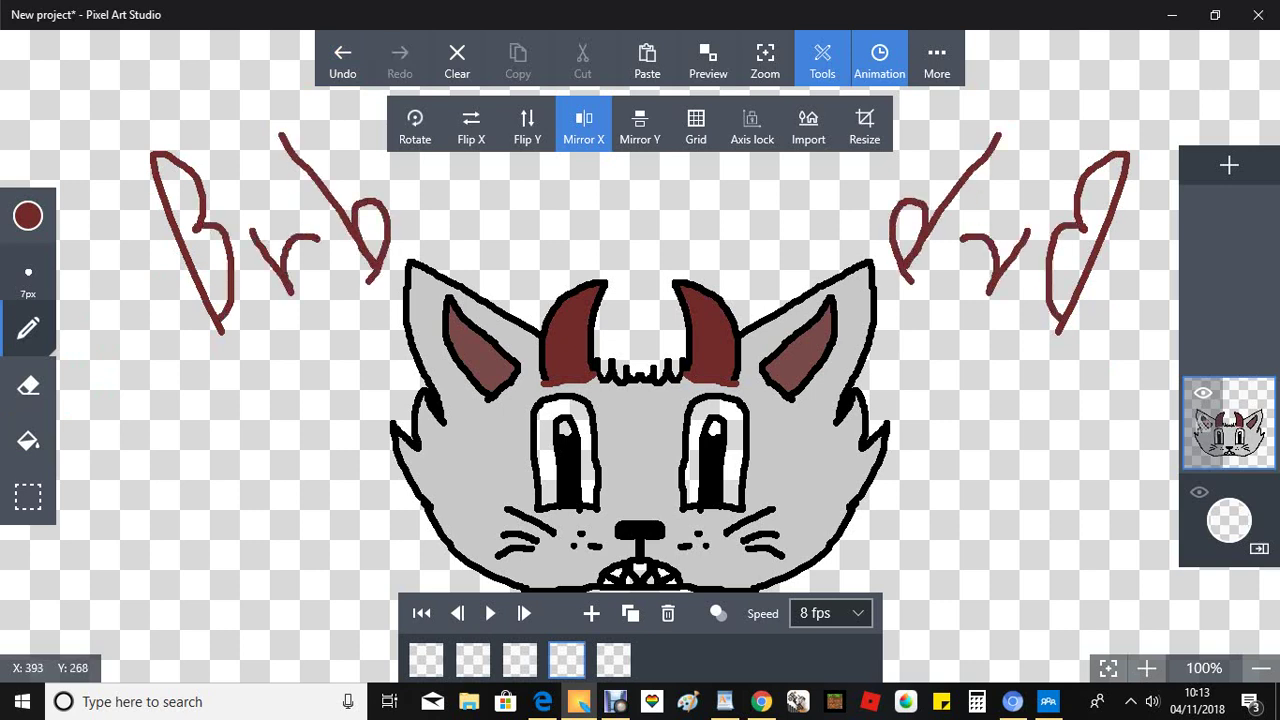
drag(240, 349, 516, 216)
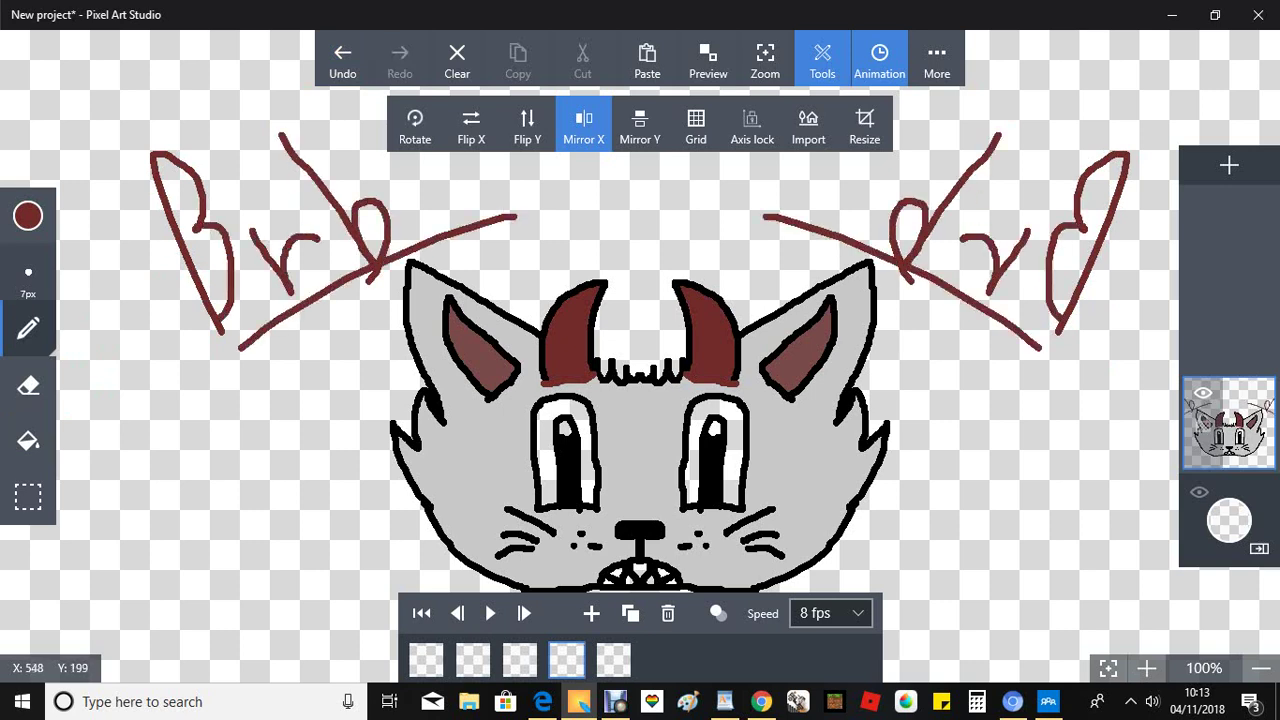
click(615, 701)
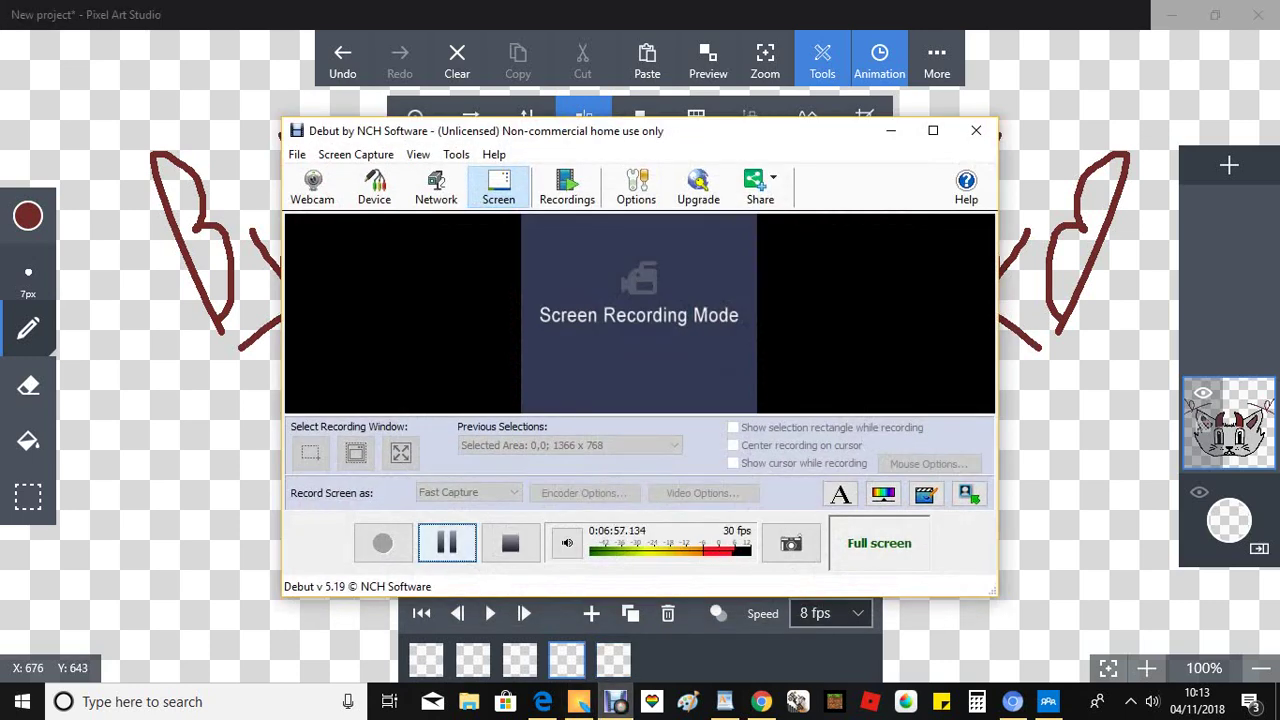
click(447, 543)
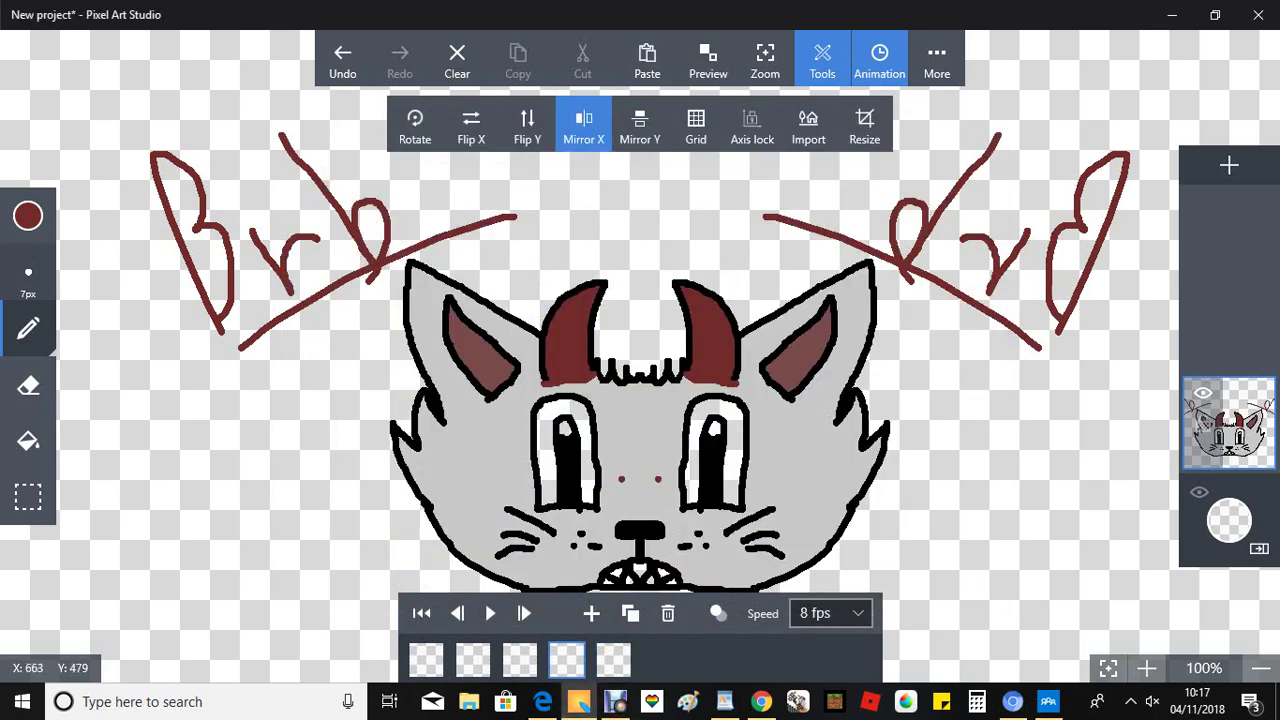
Close both horn bases on the fifth frame with a mirrored dark red line and fill the left horn dark red
click(612, 660)
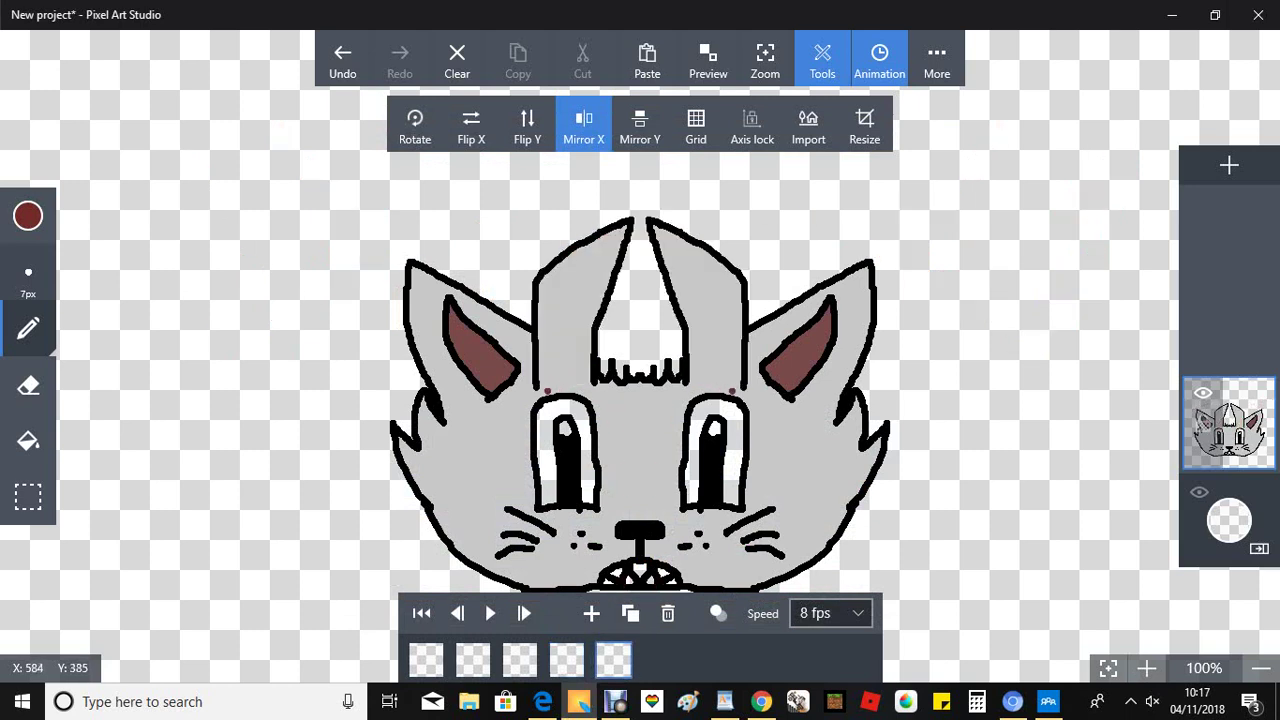
drag(538, 388, 592, 387)
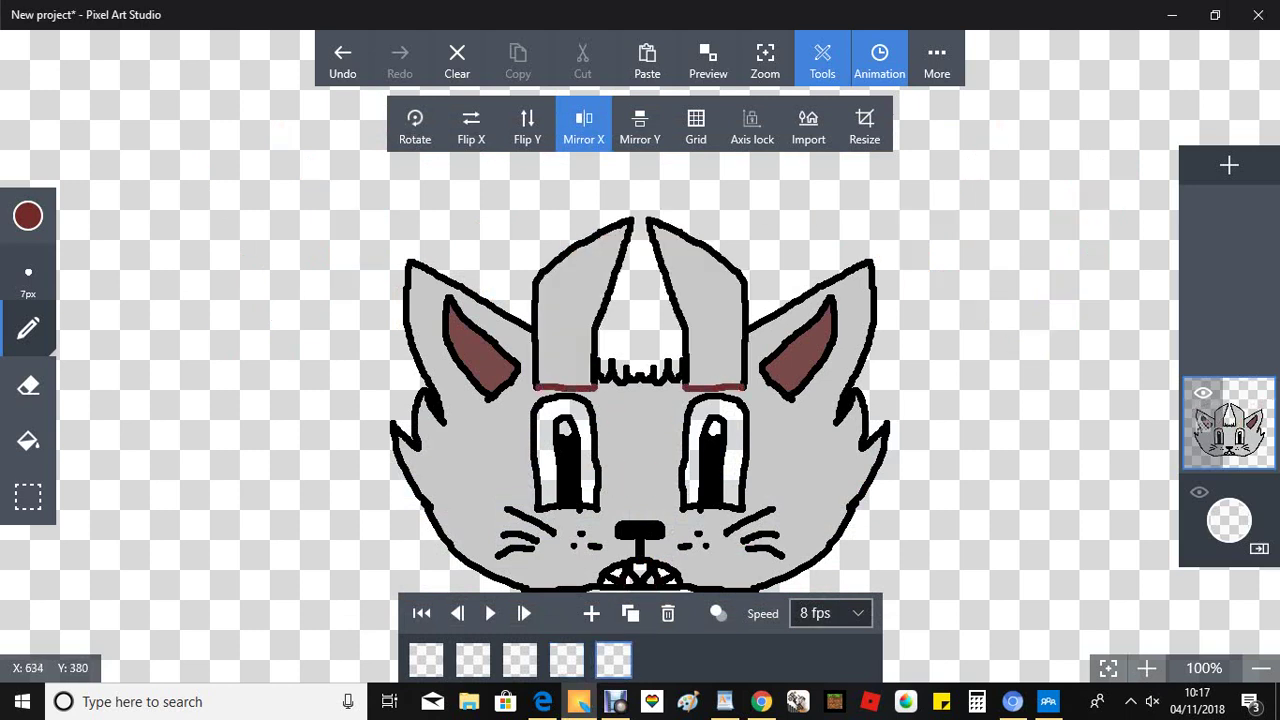
click(28, 440)
click(580, 300)
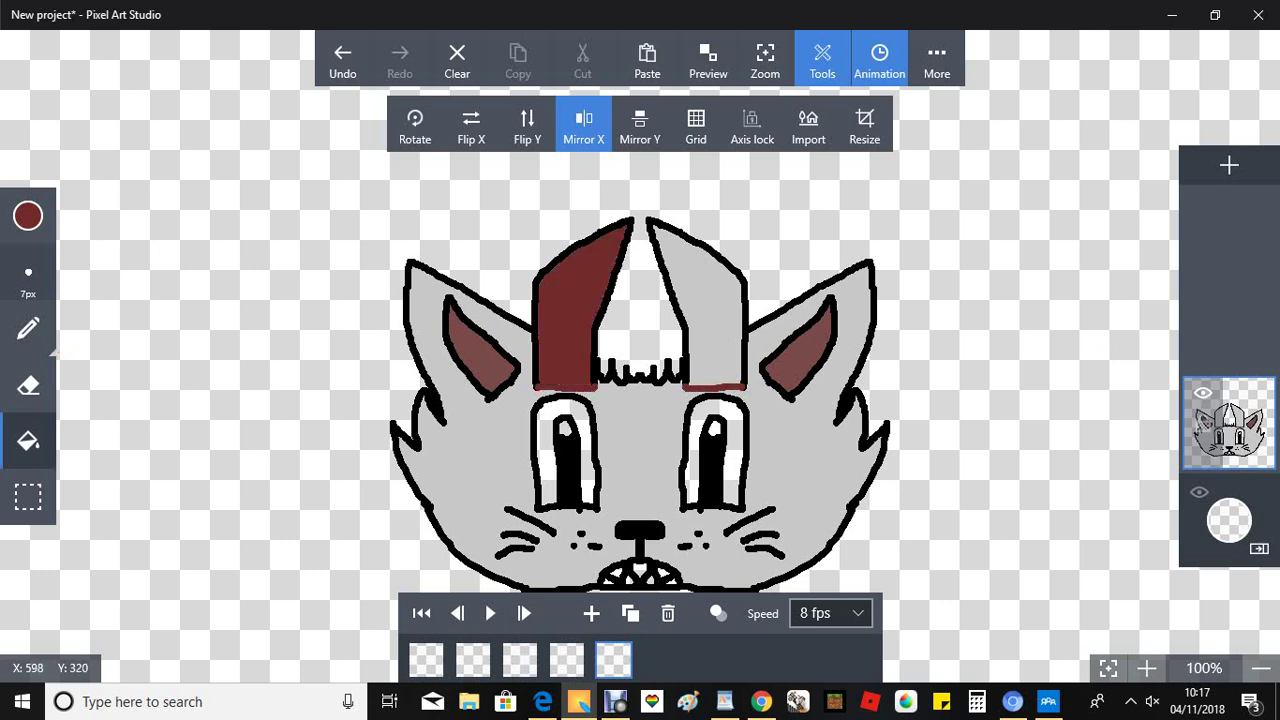
Try a more saturated dark red for mirrored bands across the horns on the fifth frame, and undo the strokes
click(28, 328)
click(28, 216)
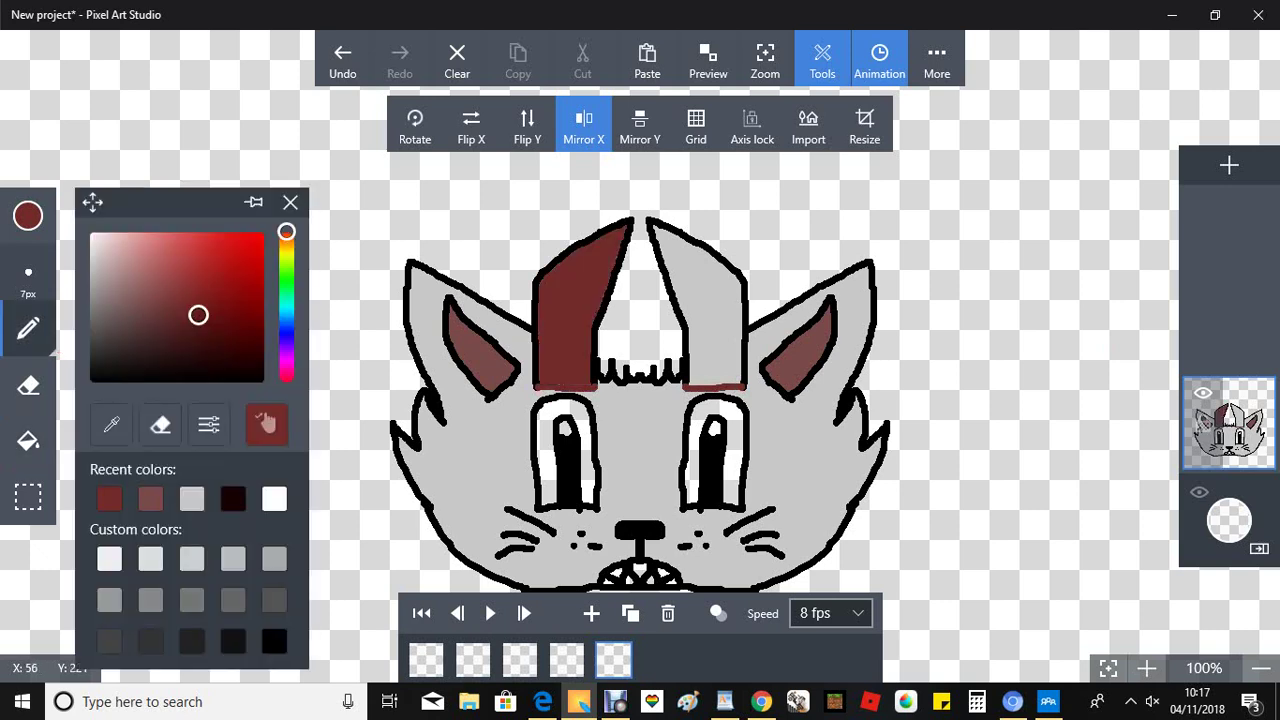
click(233, 318)
drag(734, 365, 742, 366)
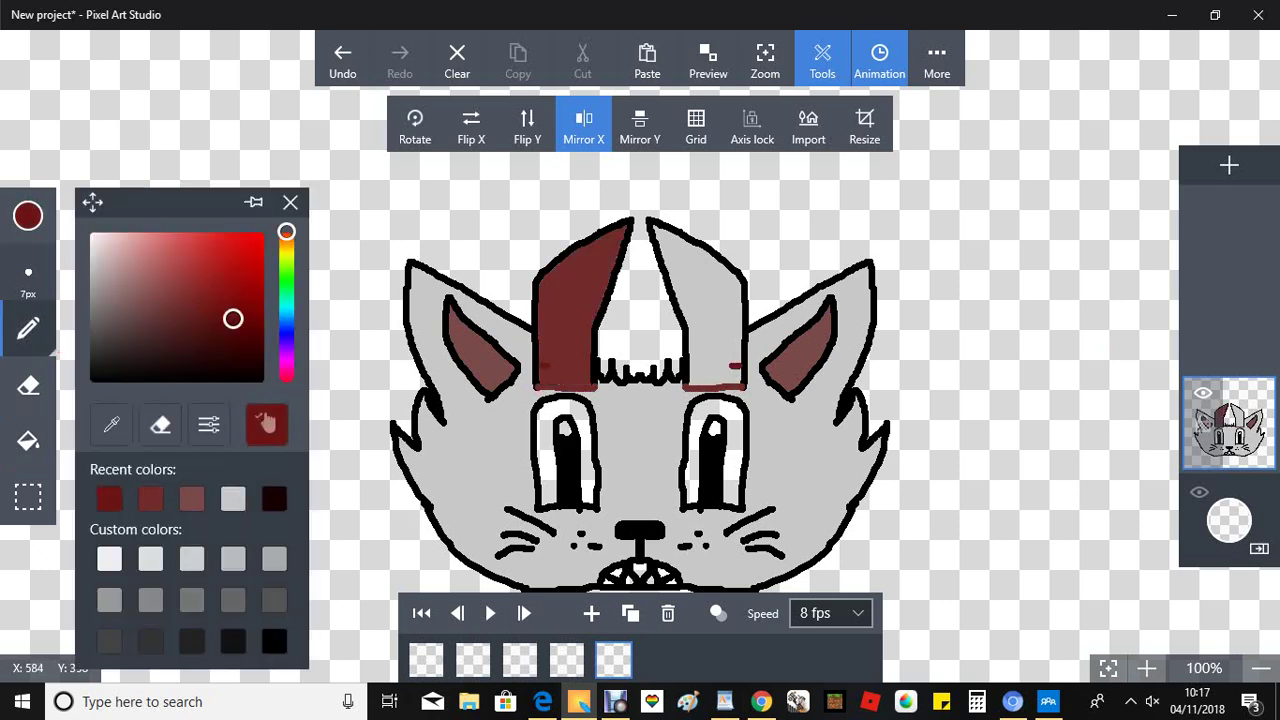
drag(547, 366, 591, 366)
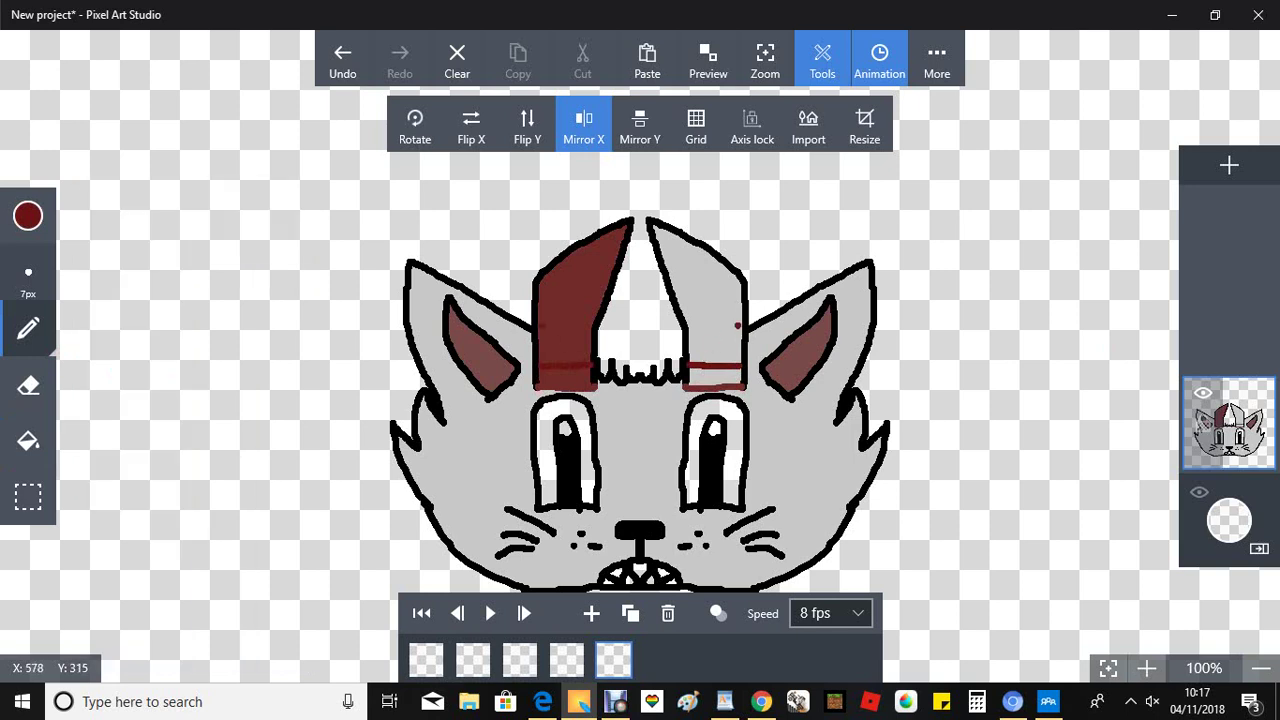
click(342, 60)
click(342, 60)
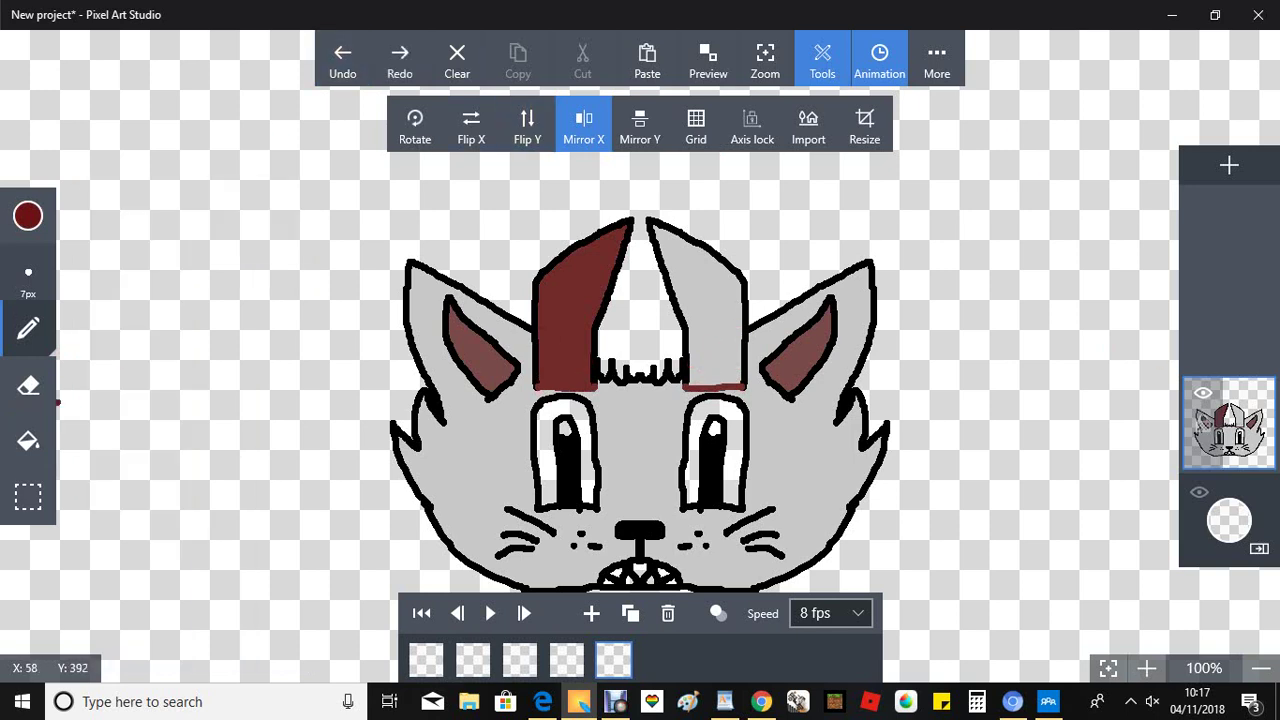
Reselect the previous dark red and fill the right horn on the fifth frame with it
click(28, 216)
click(151, 499)
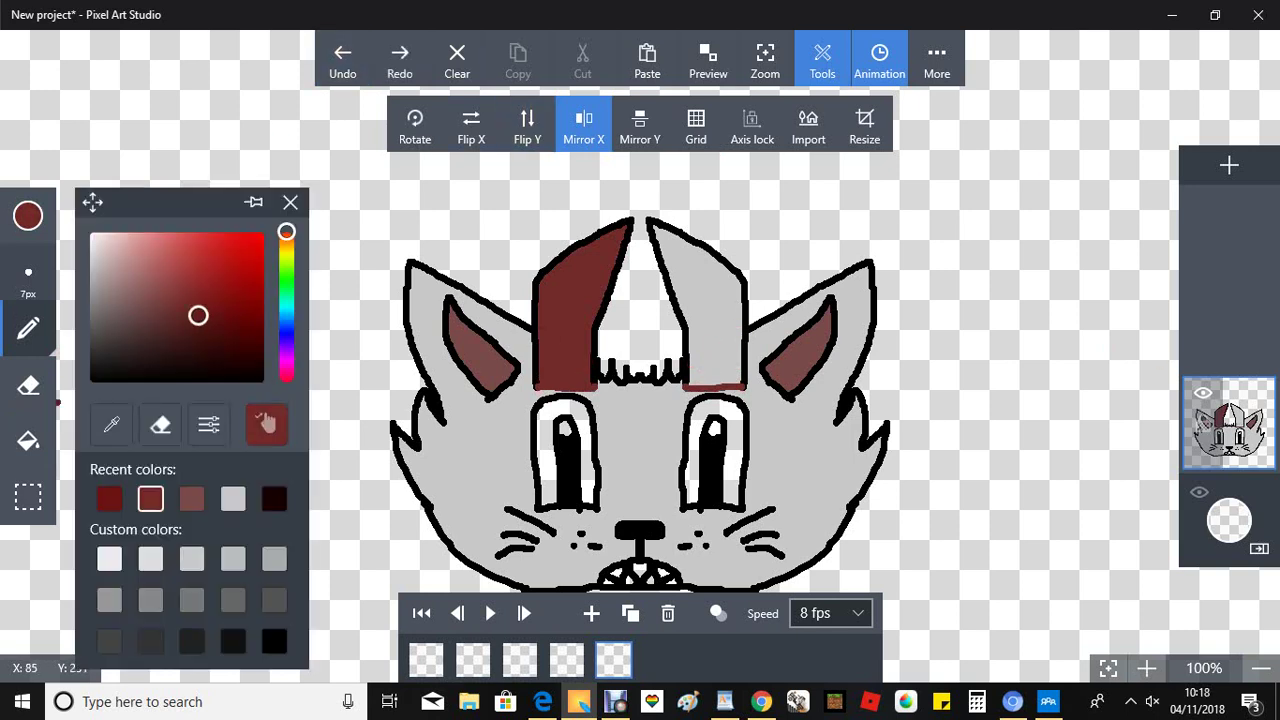
click(28, 440)
click(715, 300)
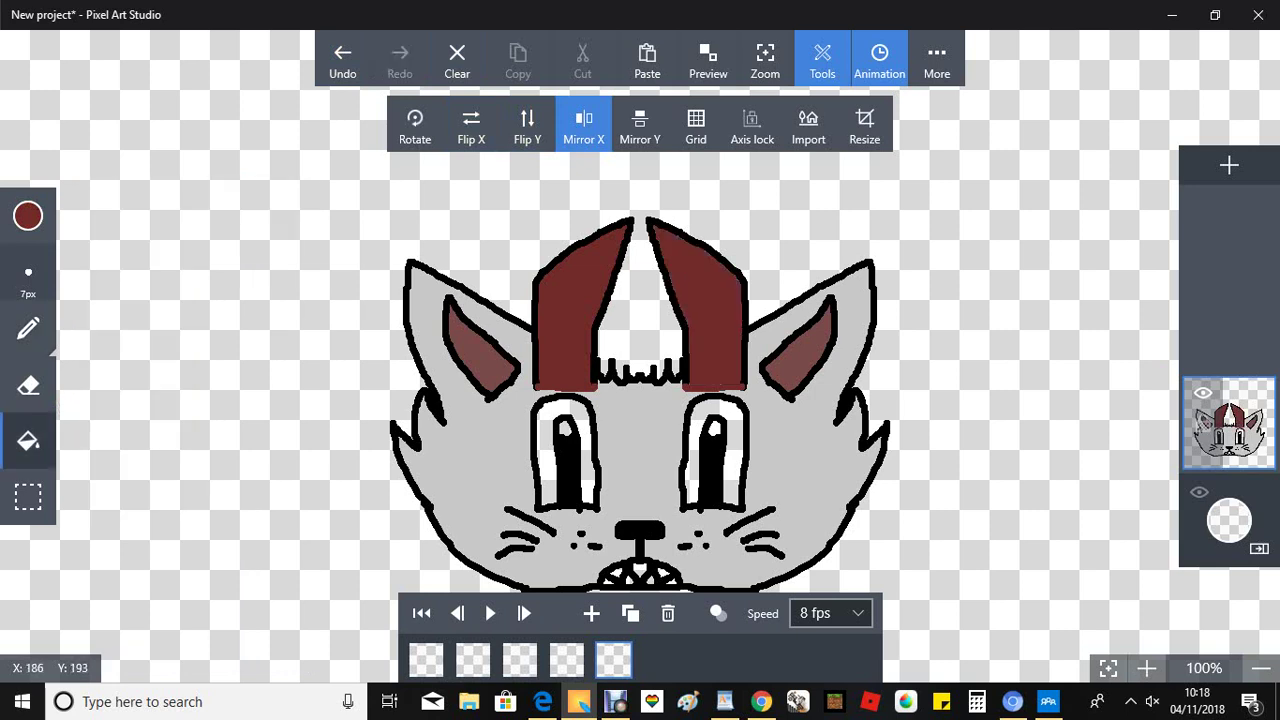
Draw mirrored curved bands across both horns on the fifth frame with the Pencil in the more saturated dark red
click(28, 328)
click(28, 216)
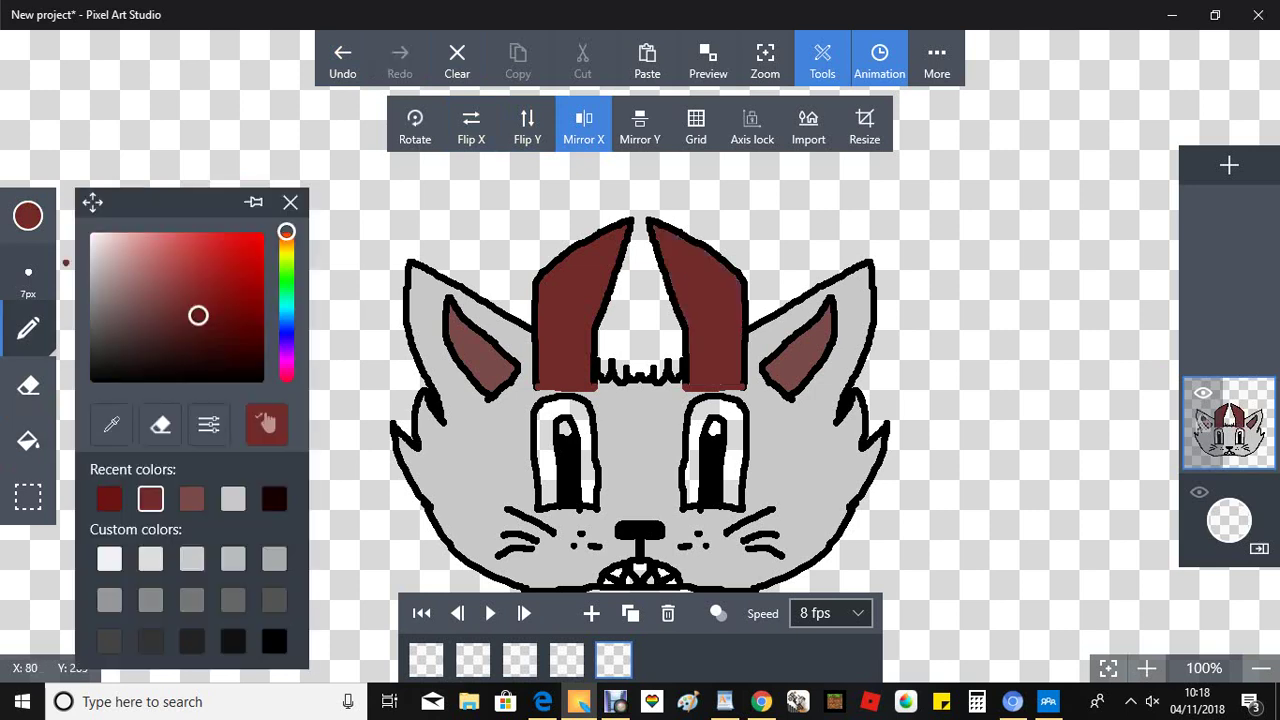
click(109, 499)
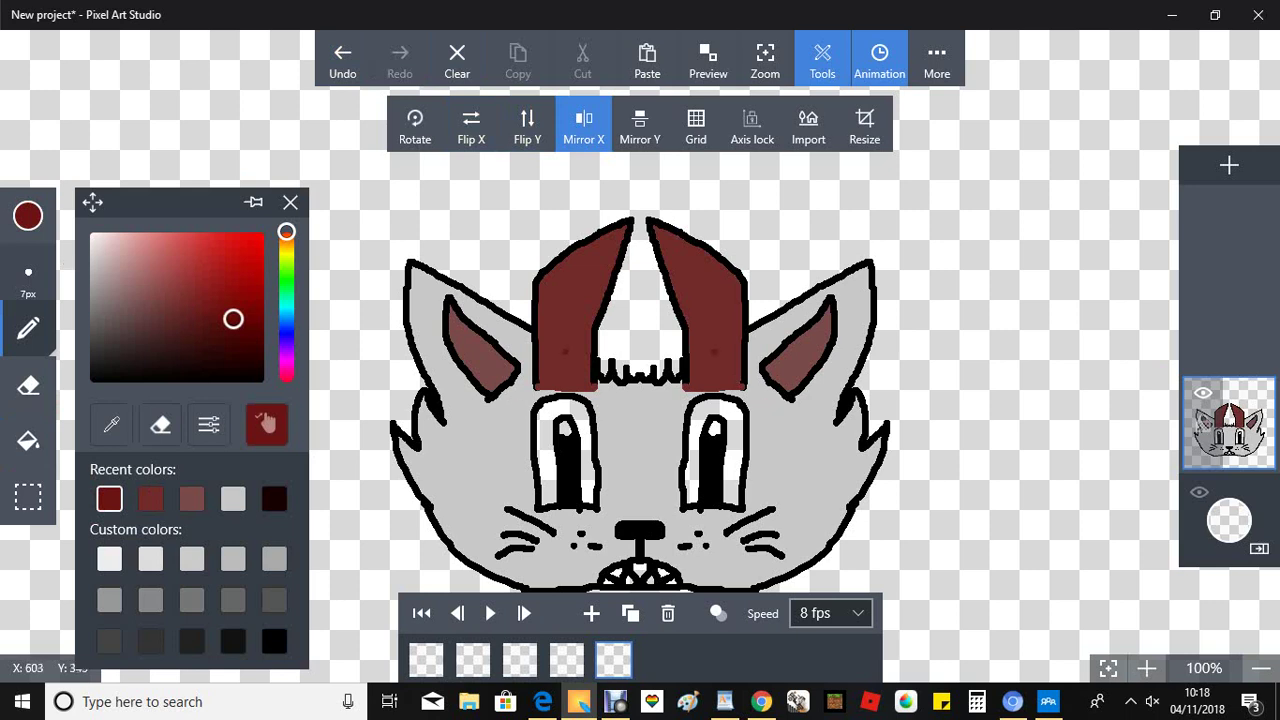
mouse_move(541, 376)
mouse_down()
mouse_move(596, 372)
mouse_move(568, 350)
mouse_move(594, 347)
mouse_up()
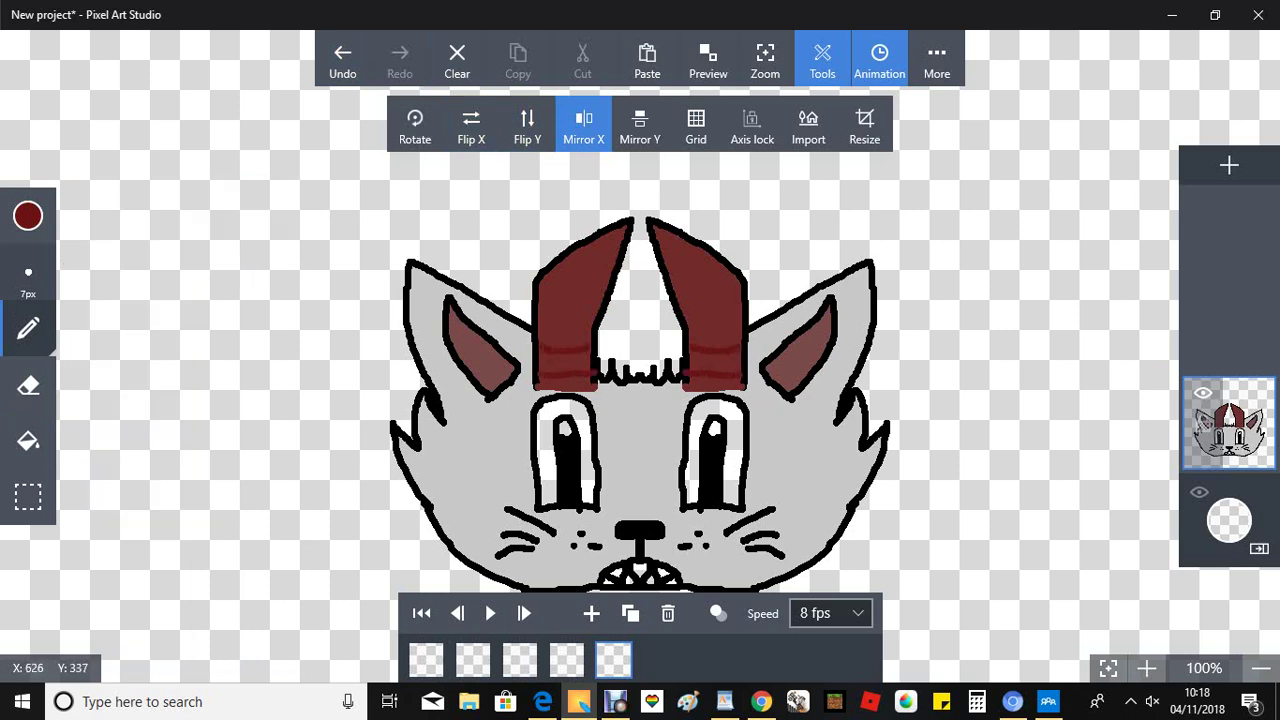
drag(536, 292, 586, 330)
key(XF86AudioMute)
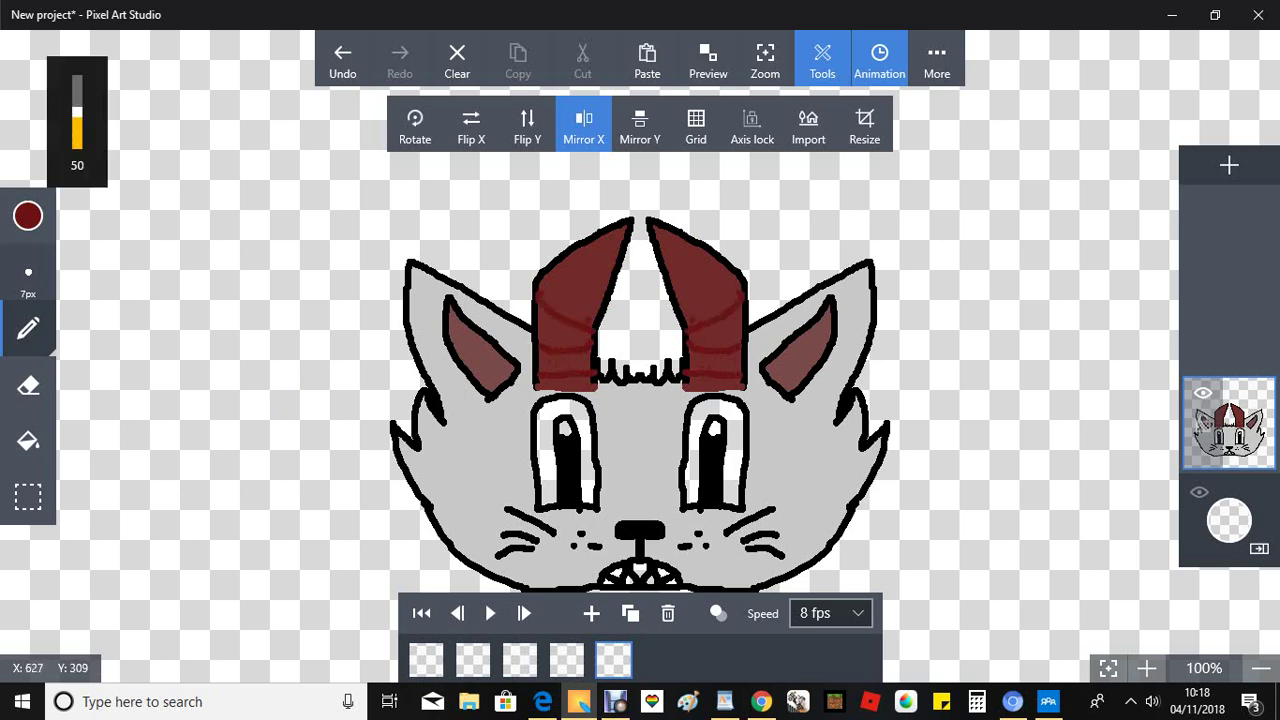
mouse_move(558, 258)
mouse_down()
mouse_move(592, 294)
mouse_move(608, 263)
mouse_up()
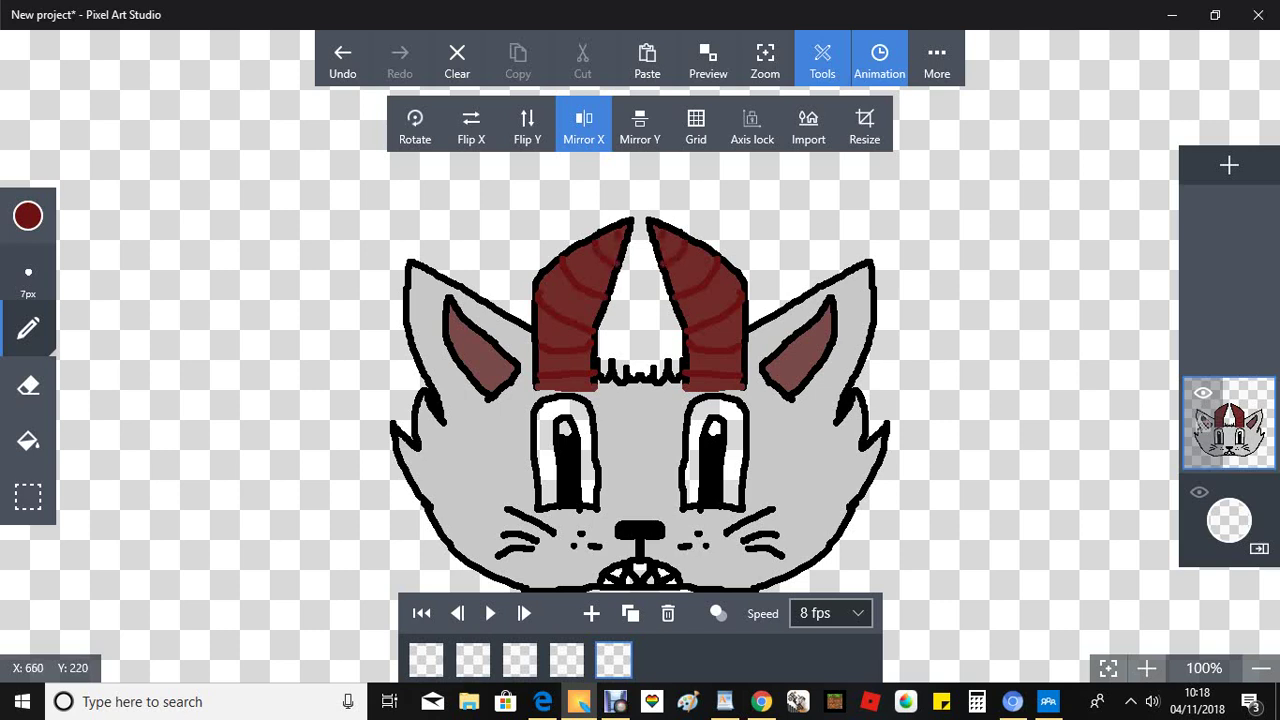
Erase the mirrored letter "B" and the outer end of the underline on the fourth frame
click(566, 660)
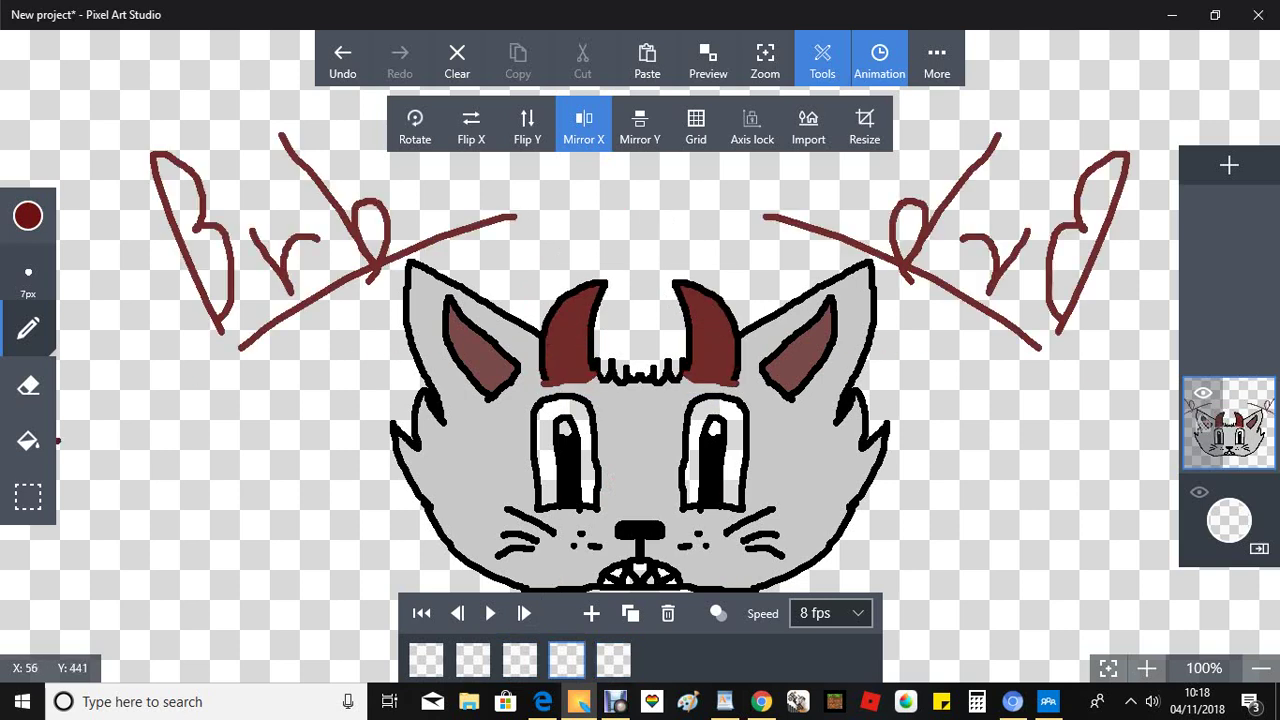
click(28, 385)
mouse_move(282, 326)
mouse_down()
mouse_move(230, 357)
mouse_move(241, 262)
mouse_move(210, 297)
mouse_move(228, 348)
mouse_move(218, 315)
mouse_move(163, 260)
mouse_move(150, 196)
mouse_move(190, 258)
mouse_move(126, 138)
mouse_move(180, 209)
mouse_move(150, 142)
mouse_move(195, 215)
mouse_move(142, 113)
mouse_move(228, 209)
mouse_move(223, 232)
mouse_move(154, 127)
mouse_move(205, 254)
mouse_move(209, 213)
mouse_move(238, 268)
mouse_move(221, 316)
mouse_up()
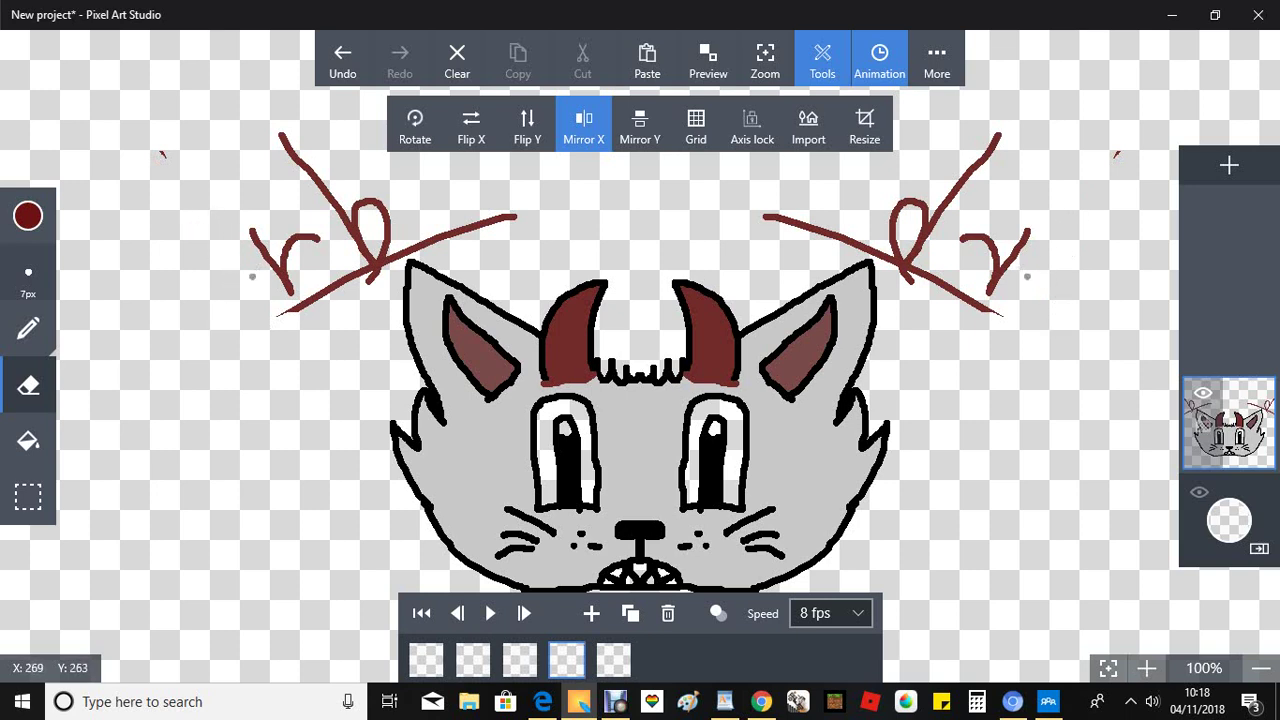
drag(160, 150, 163, 166)
Remove the remaining "rb" letters and underlines on both sides of the fourth frame by filling them with transparency
click(28, 441)
click(28, 216)
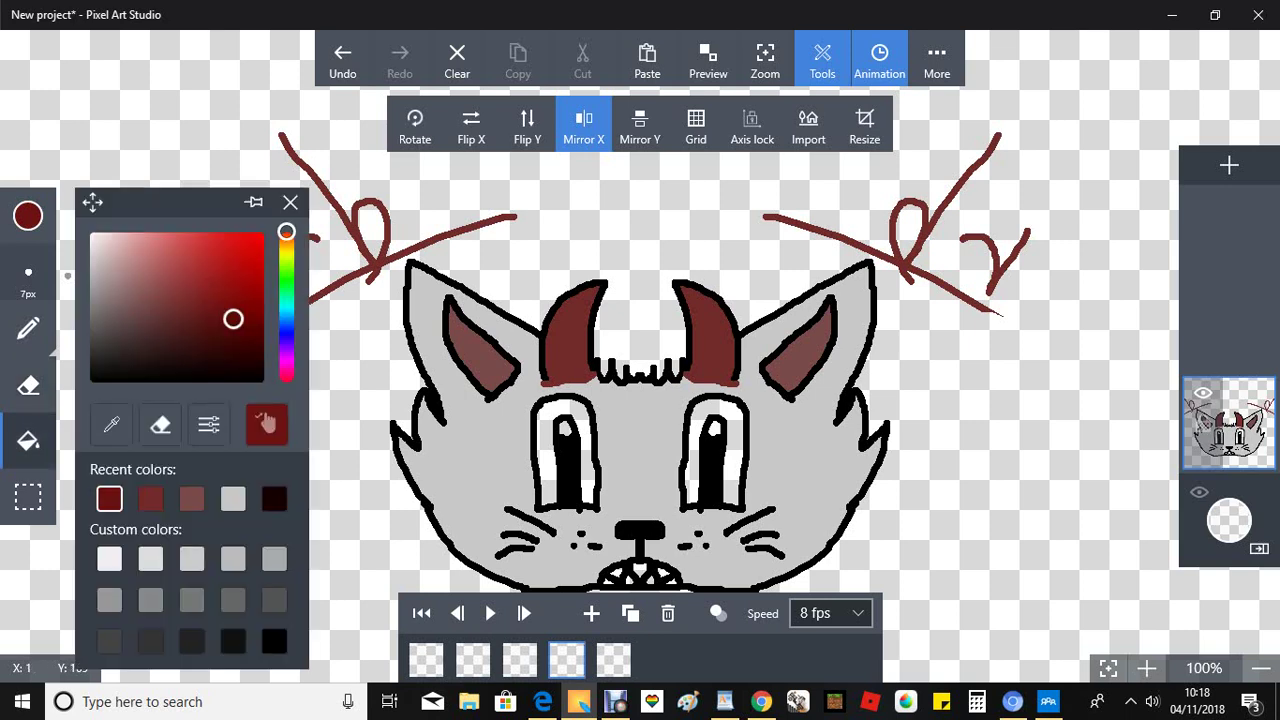
click(160, 425)
click(383, 266)
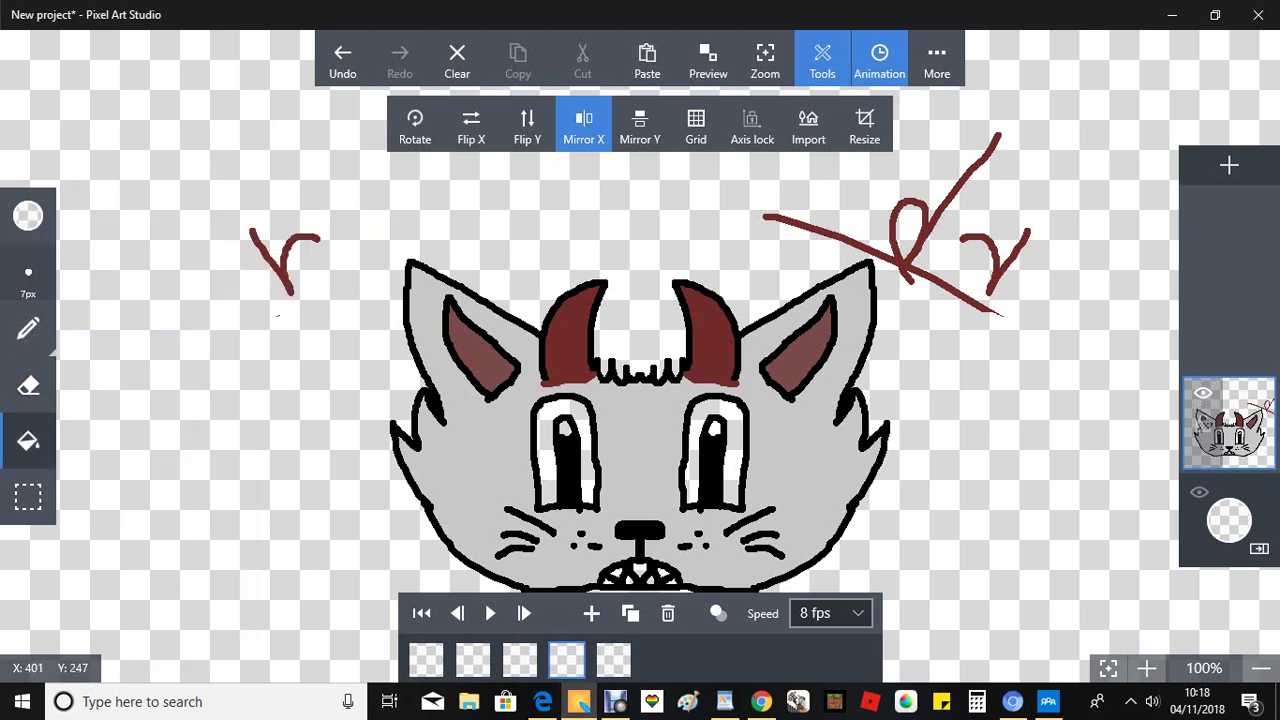
click(288, 293)
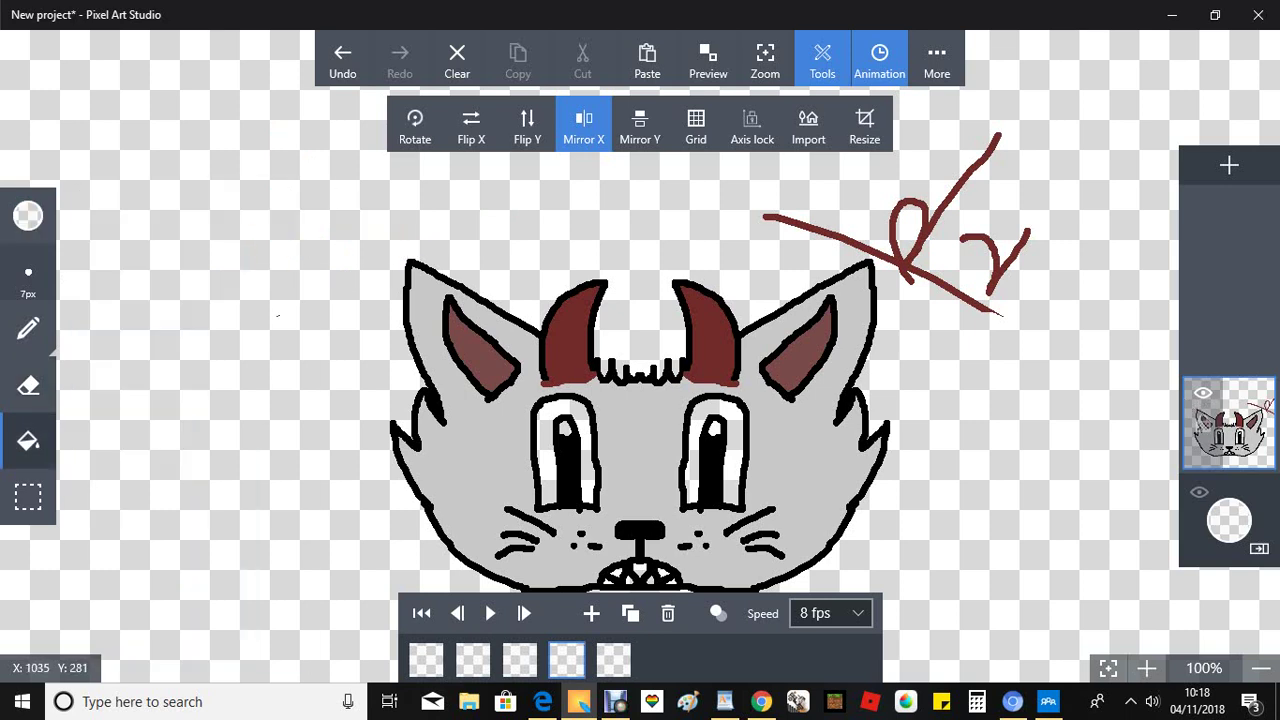
click(970, 298)
click(997, 271)
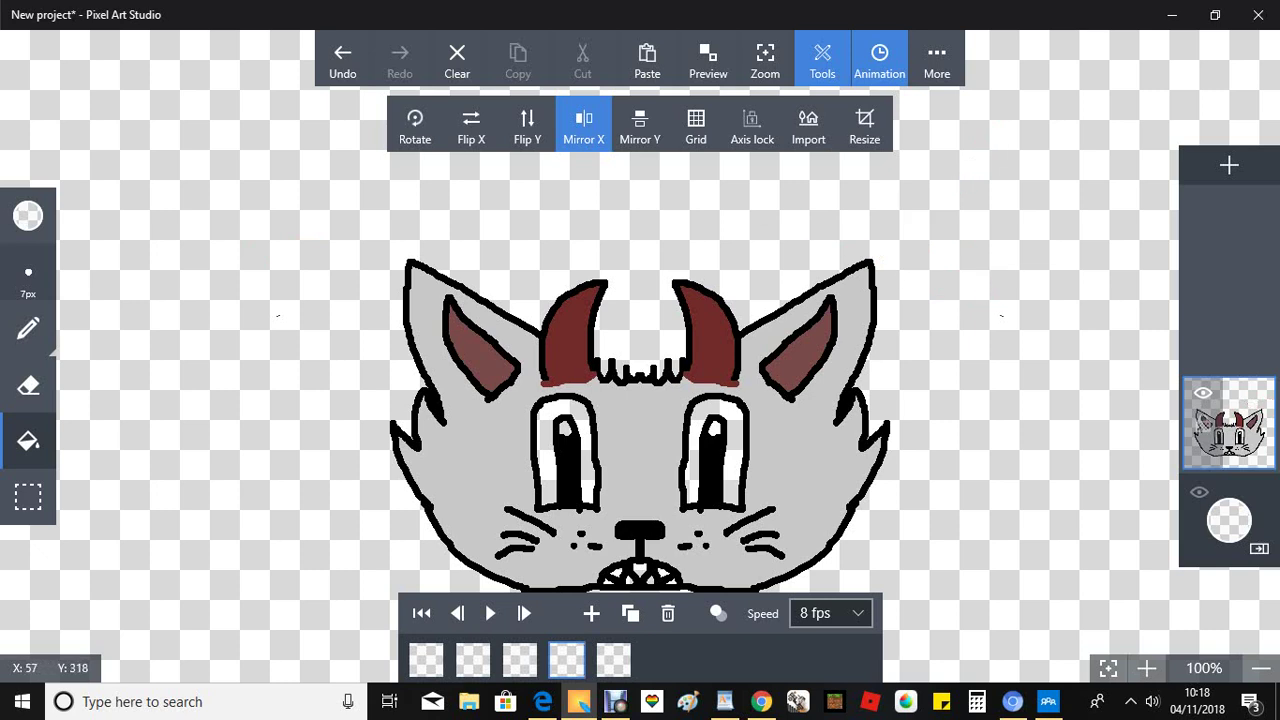
Switch back to the saturated dark red and draw mirrored Pencil bands across both horns on the fourth frame
click(28, 328)
click(28, 216)
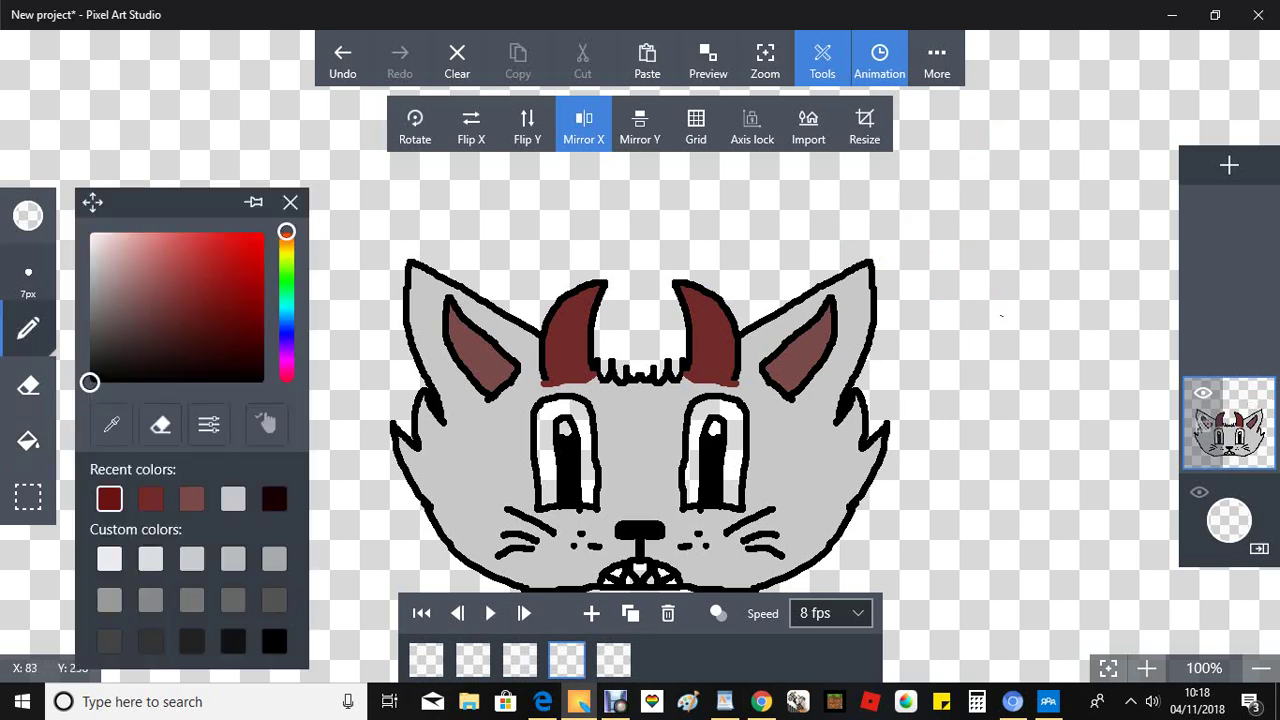
click(266, 424)
mouse_move(546, 368)
mouse_down()
mouse_move(589, 358)
mouse_move(552, 336)
mouse_move(584, 338)
mouse_move(580, 320)
mouse_move(590, 325)
mouse_up()
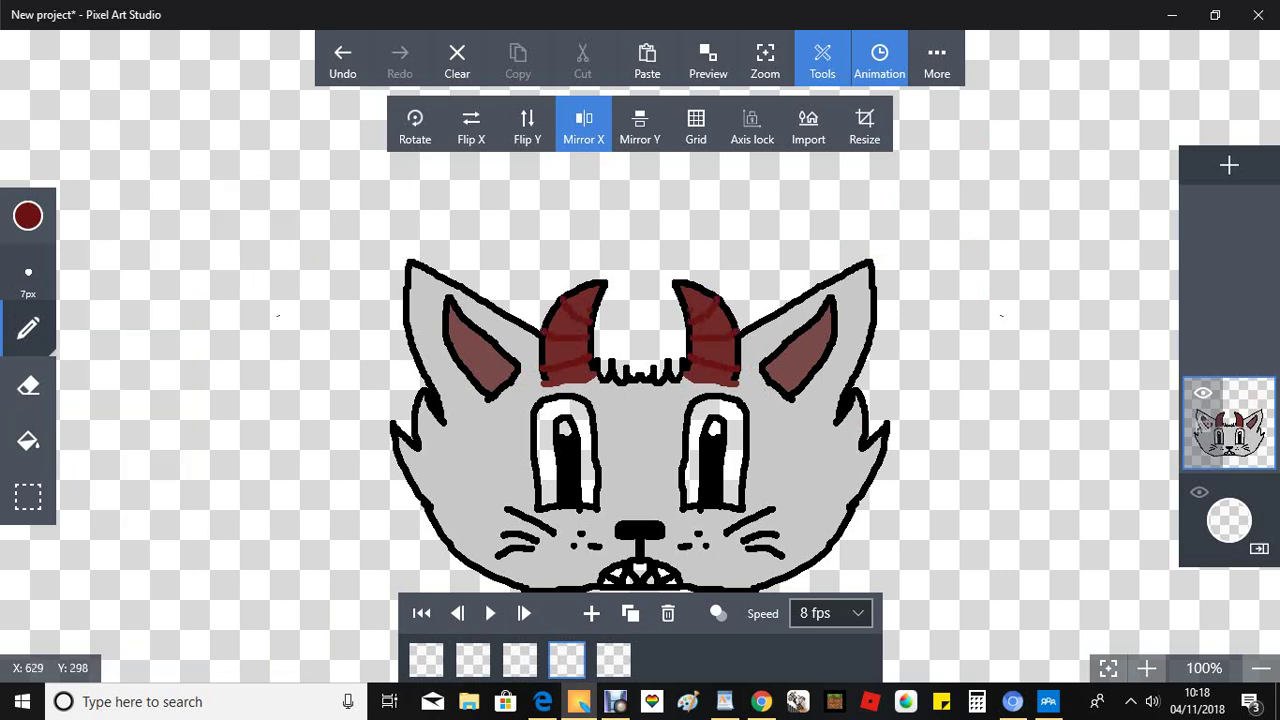
Draw mirrored bands across both horns on the third frame in the same saturated dark red
click(519, 659)
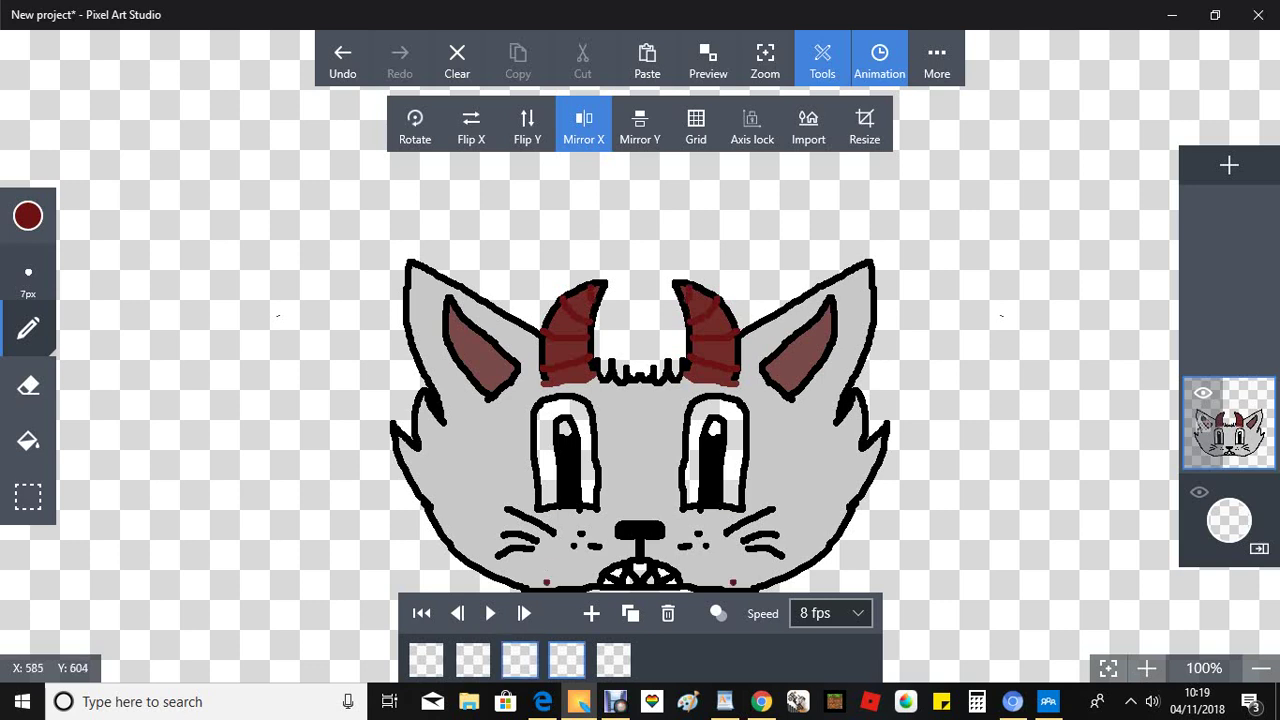
click(547, 480)
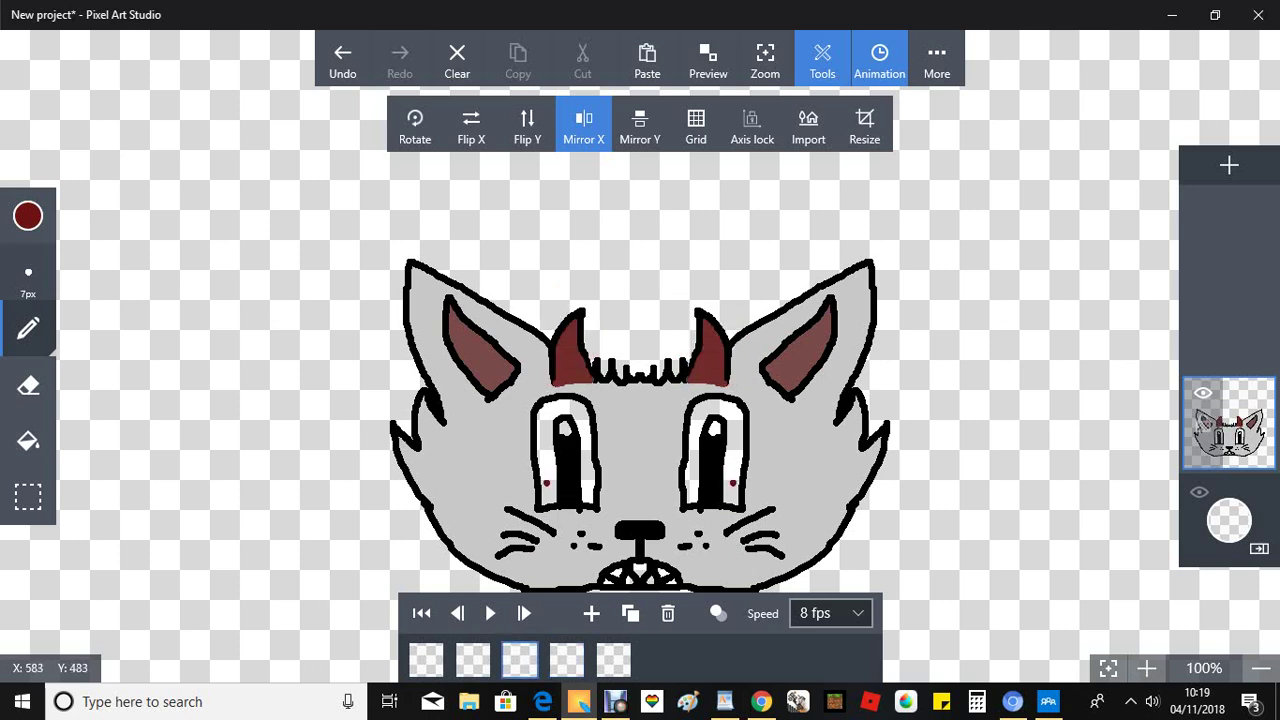
mouse_move(553, 374)
mouse_down()
mouse_move(587, 370)
mouse_move(583, 357)
mouse_up()
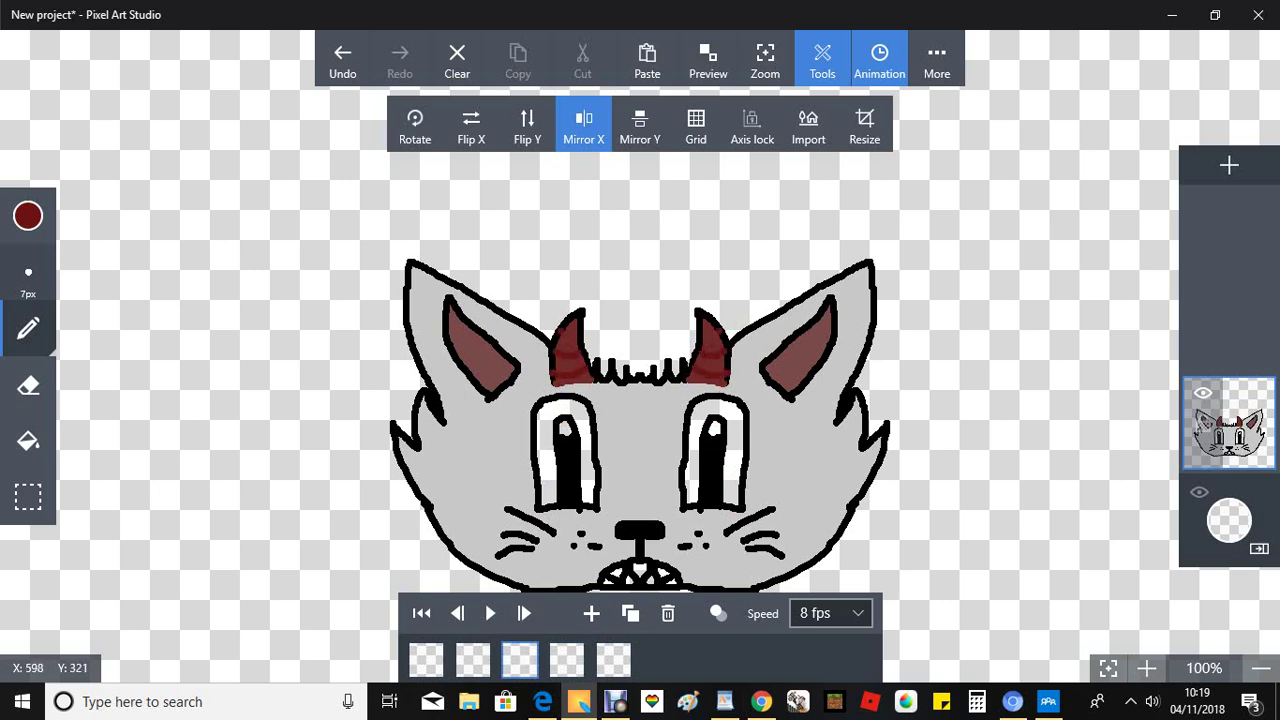
click(473, 659)
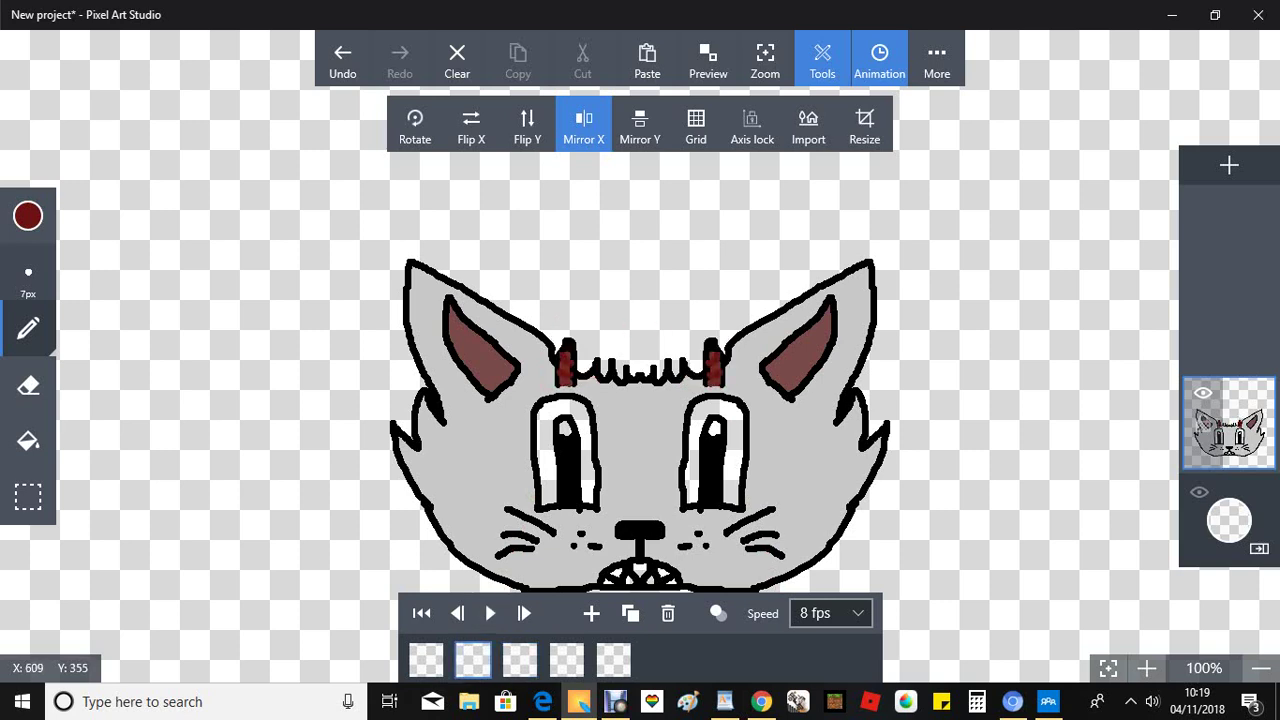
key(XF86AudioLowerVolume)
key(XF86AudioLowerVolume)
key(XF86AudioLowerVolume)
key(XF86AudioLowerVolume)
key(XF86AudioLowerVolume)
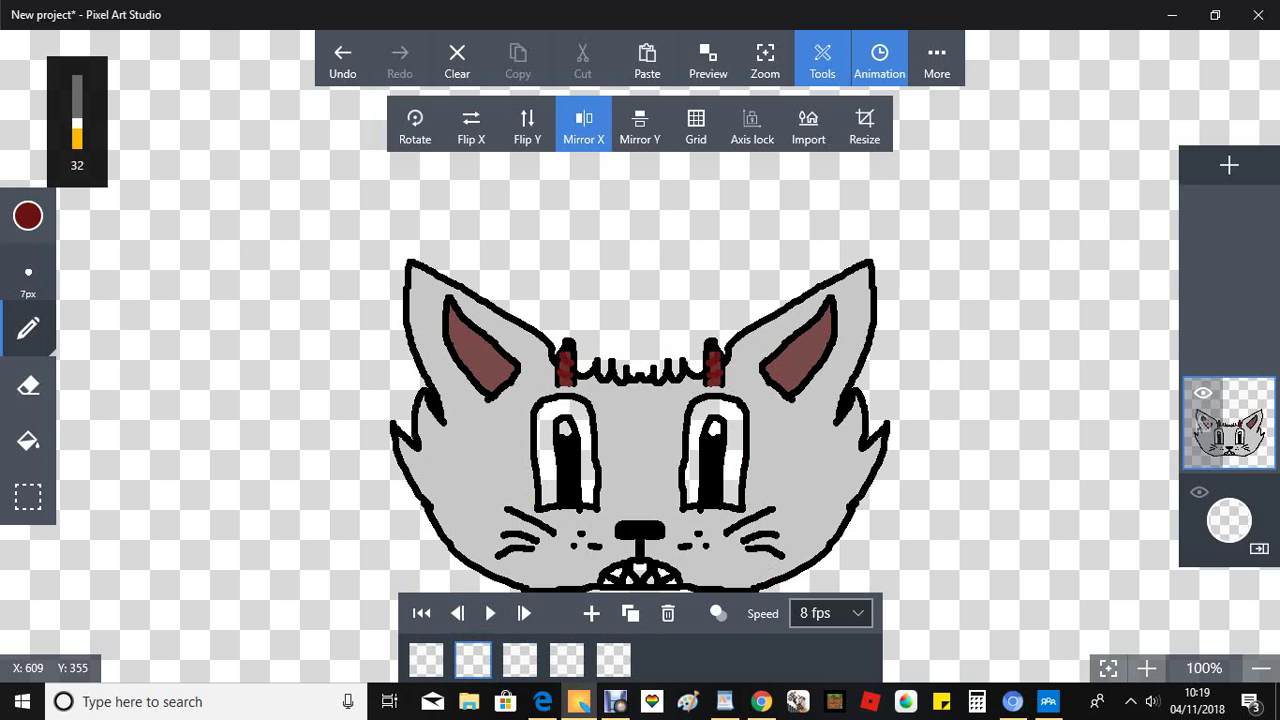
Set the Fill colour to white and fill the cat's teeth and pupil highlight on the first frame, undoing the fill that recolours the outline
click(427, 660)
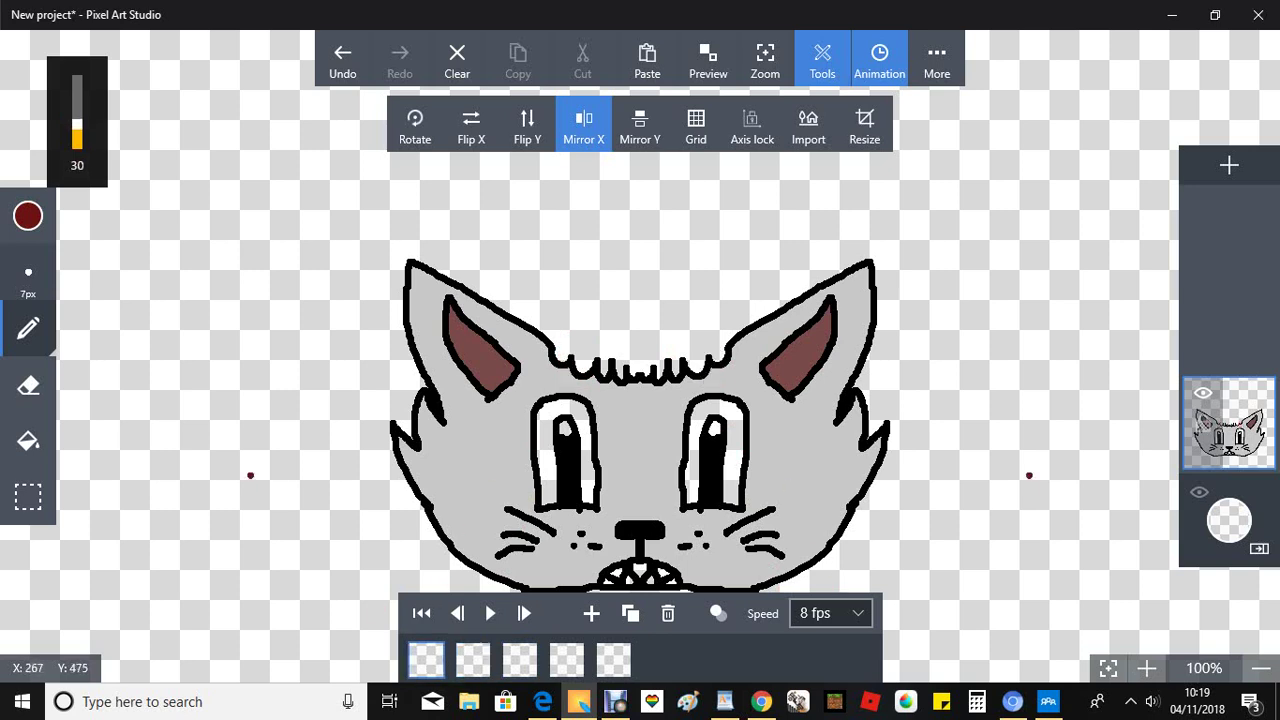
click(30, 440)
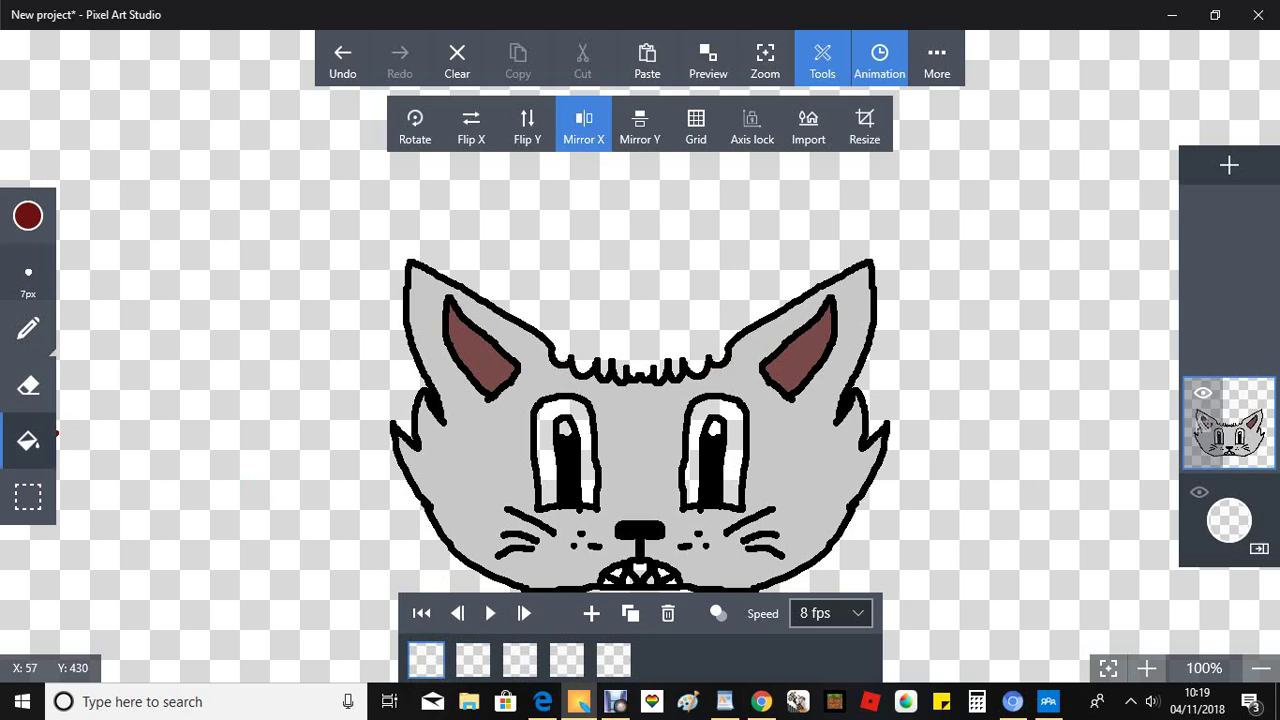
click(26, 216)
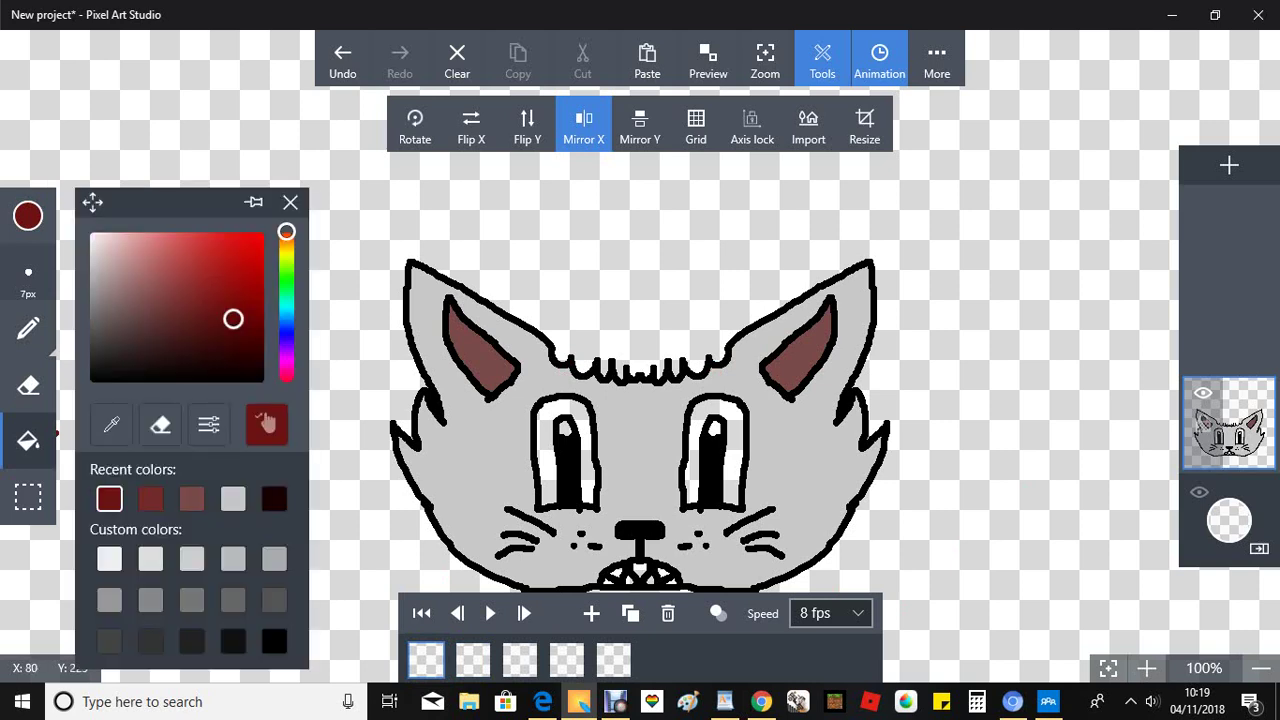
click(90, 233)
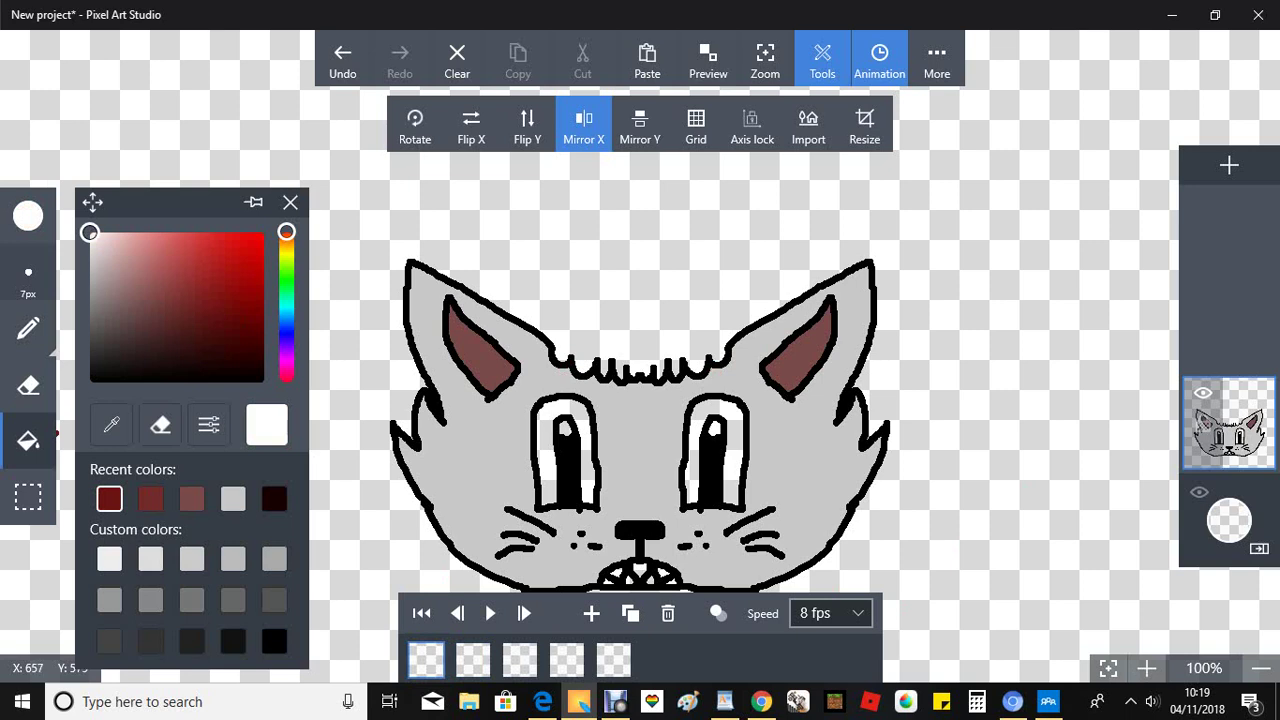
click(667, 575)
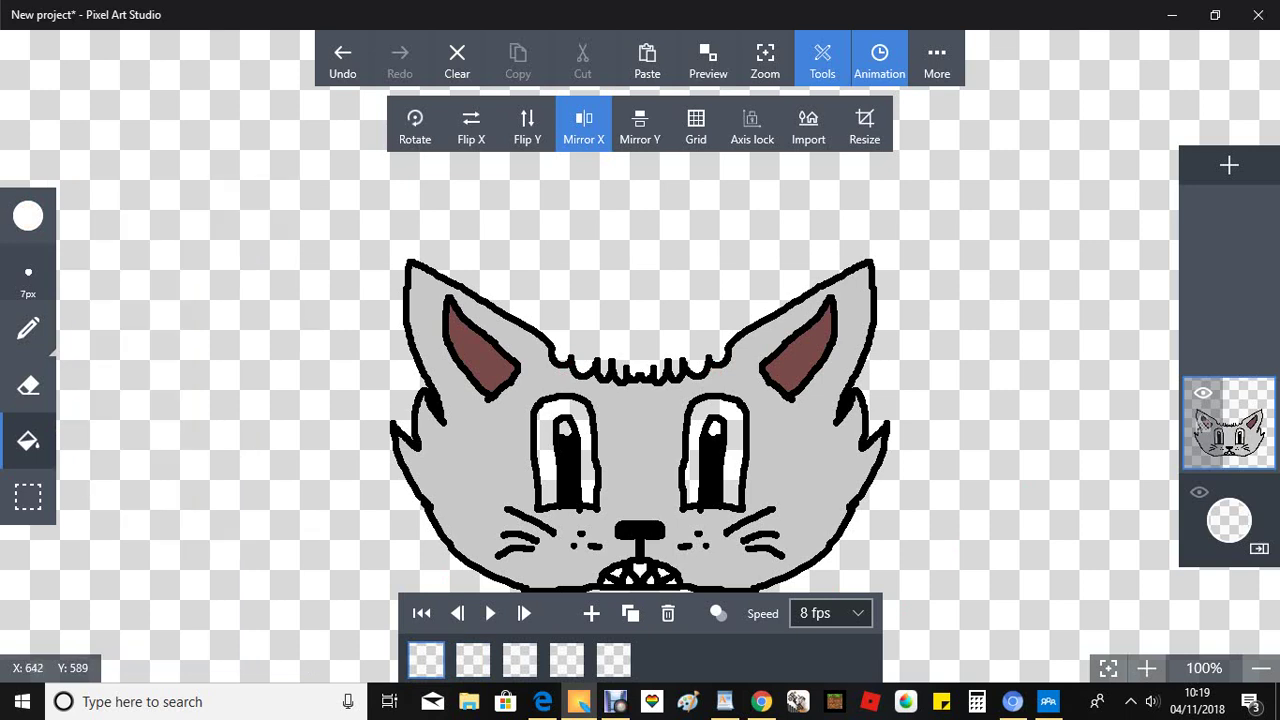
click(723, 587)
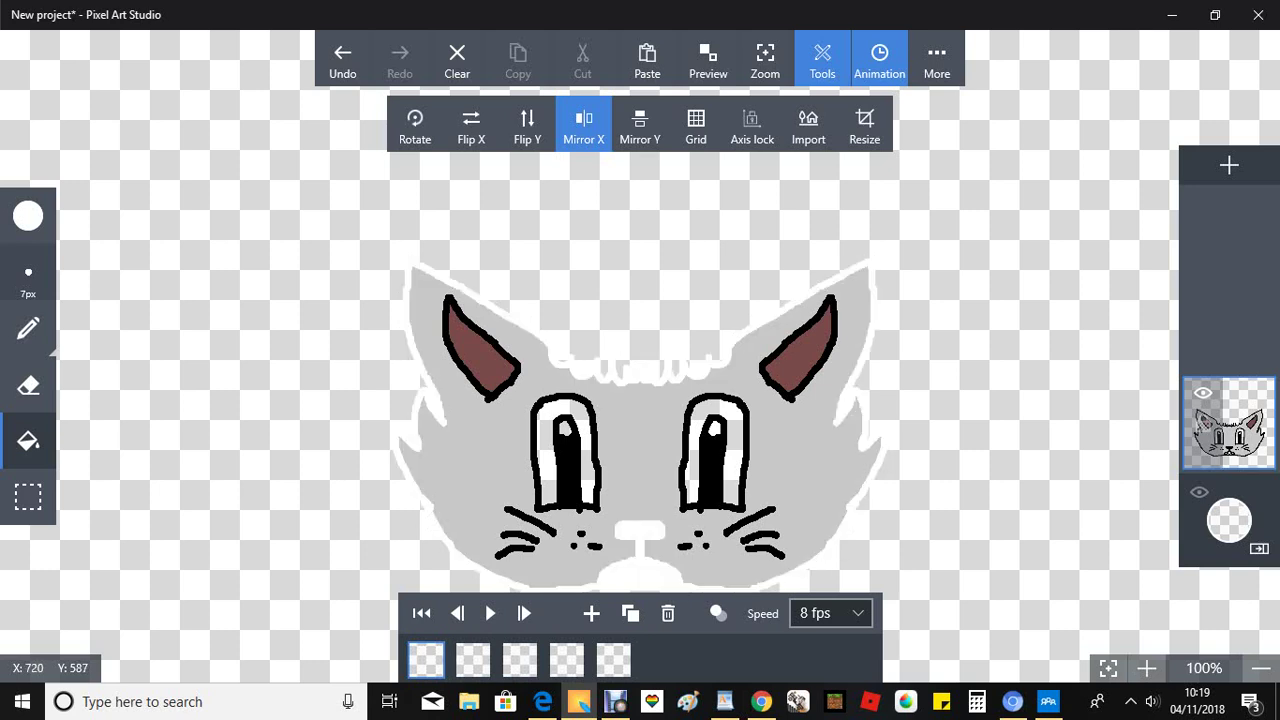
click(343, 58)
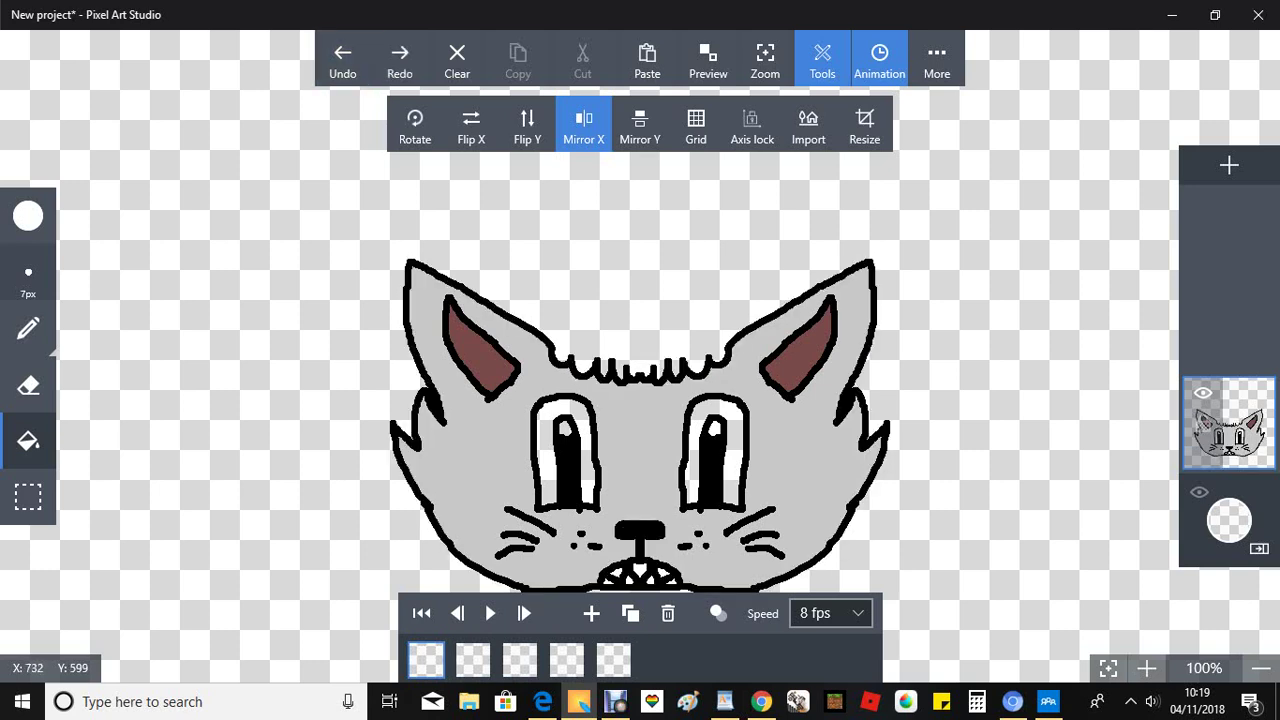
click(673, 577)
click(564, 427)
click(616, 702)
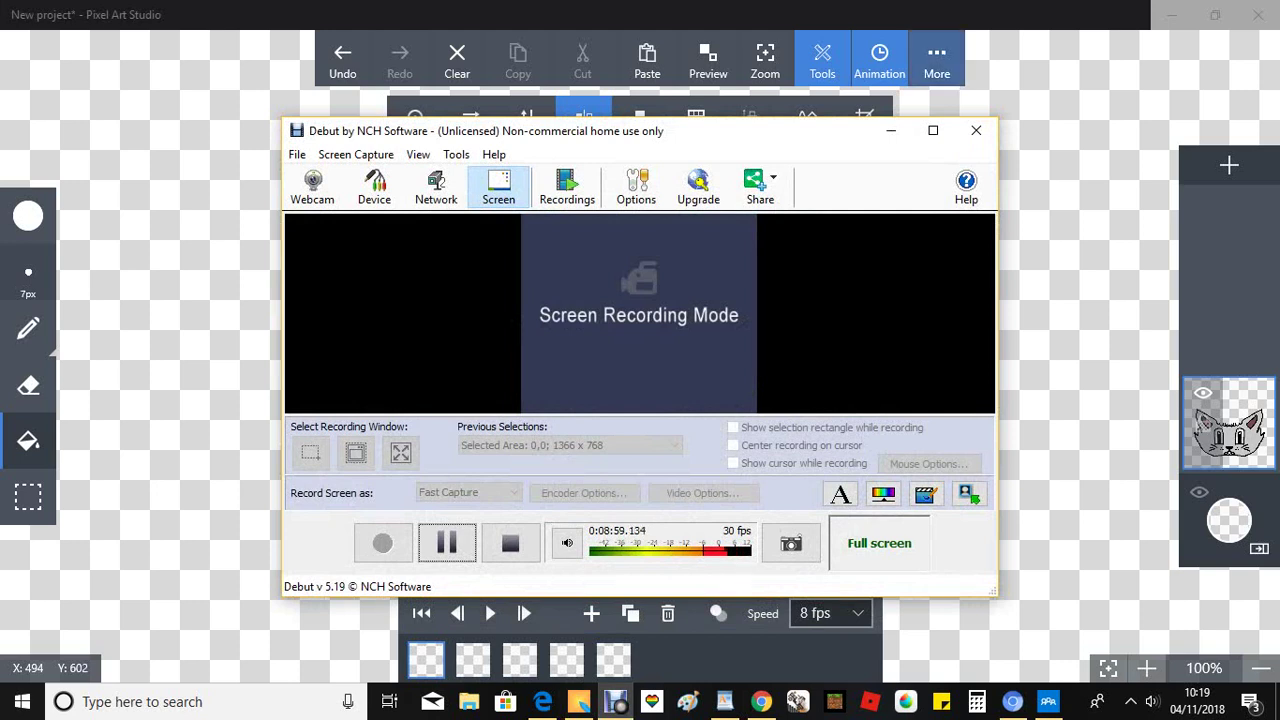
click(891, 130)
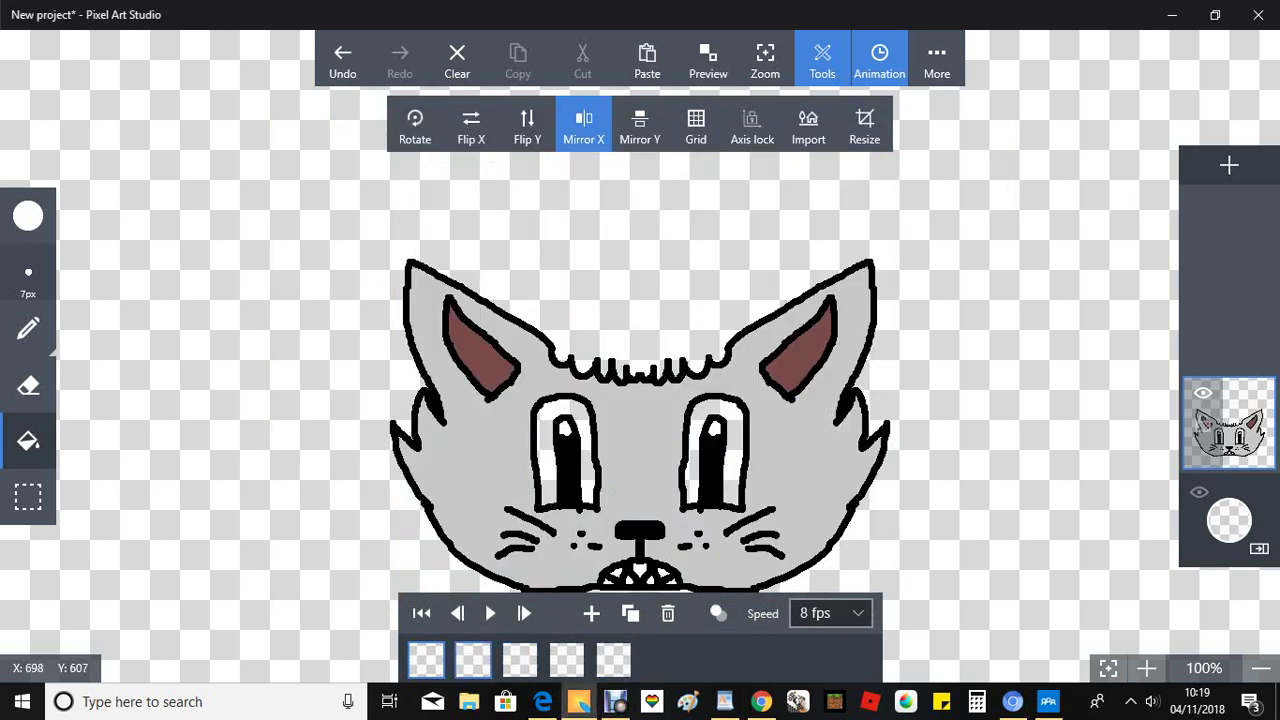
Fill the teeth with white on the second frame, undoing the fill that recolours the face outline
click(473, 660)
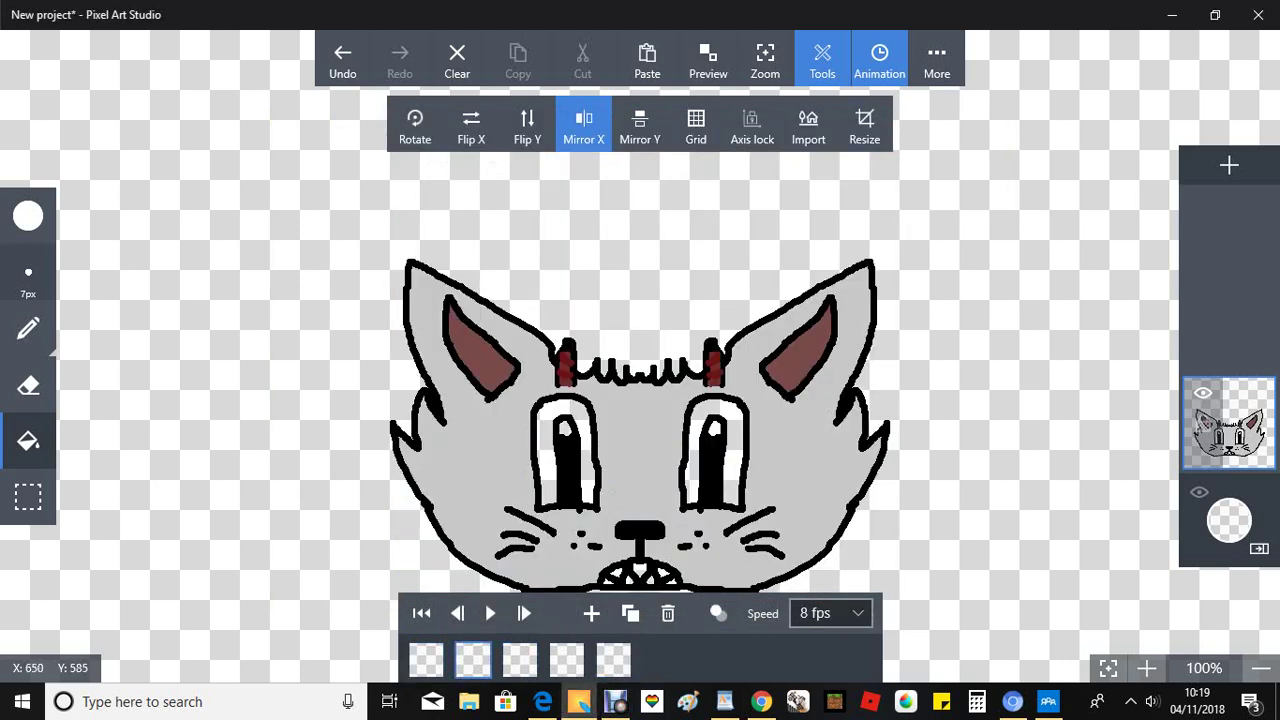
click(619, 531)
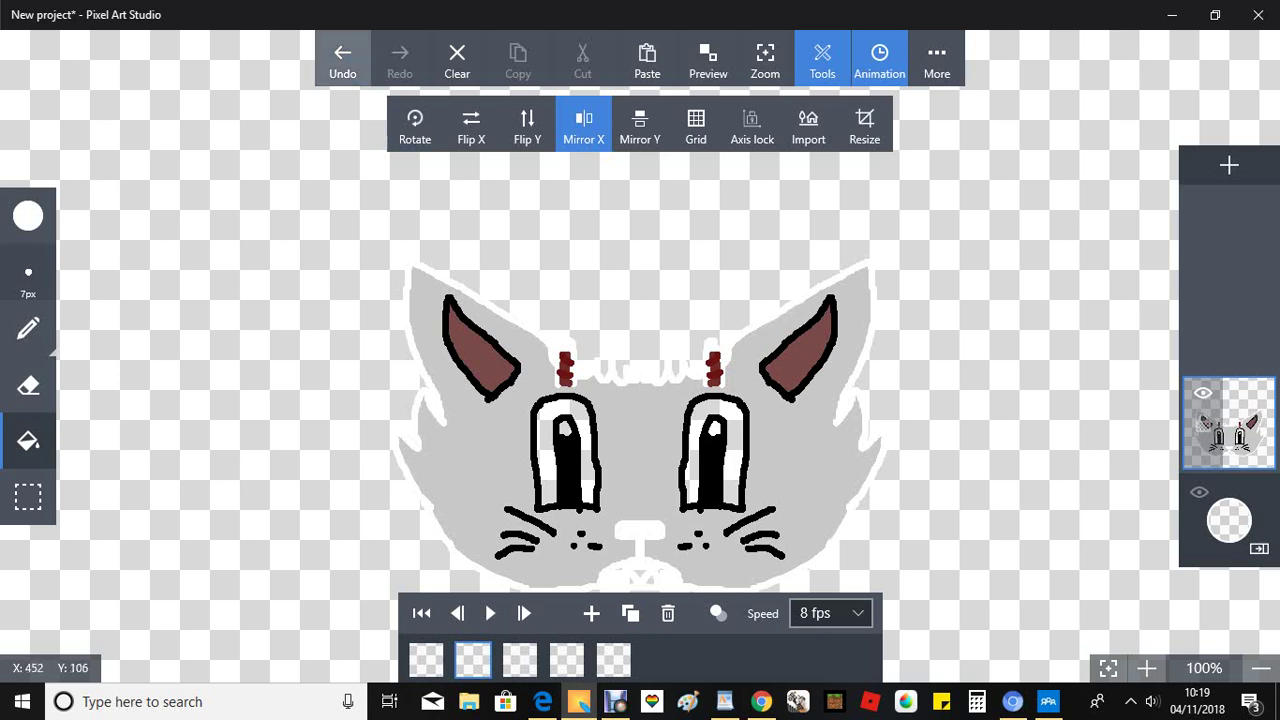
click(342, 62)
click(624, 570)
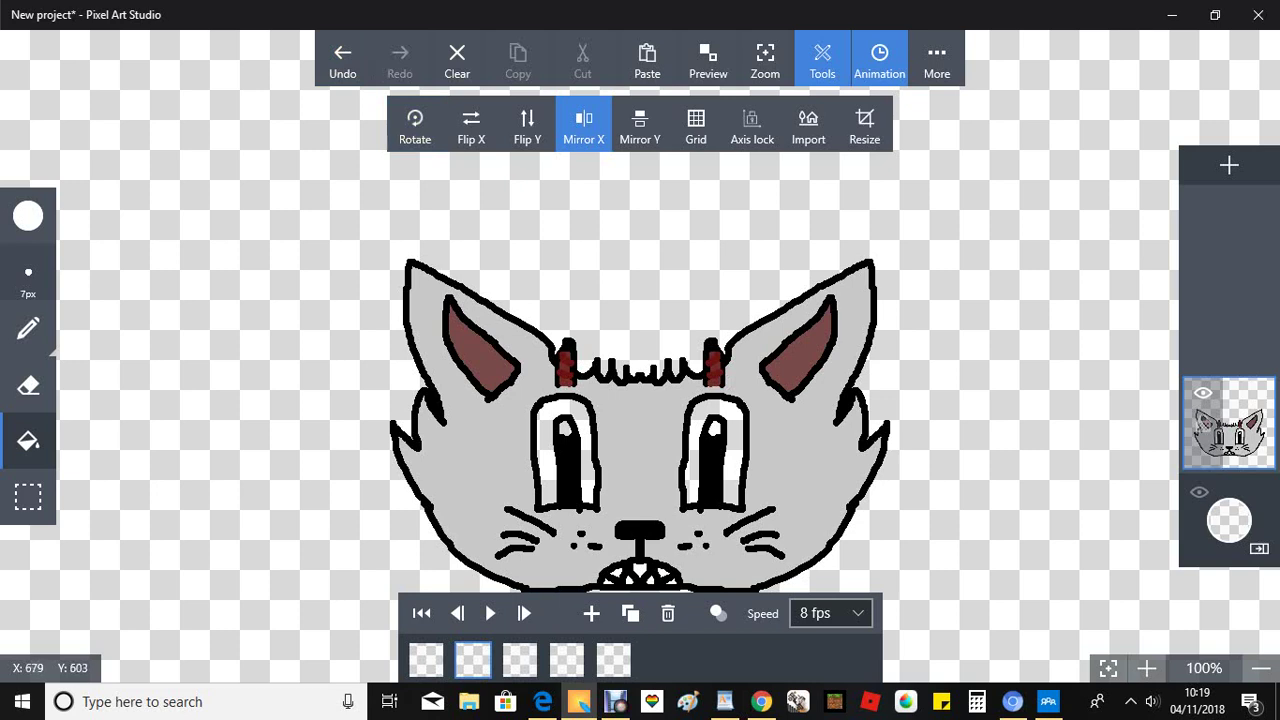
Go past the third frame and fill the teeth with white on the fourth frame, undoing the fill that recolours the outline
click(520, 660)
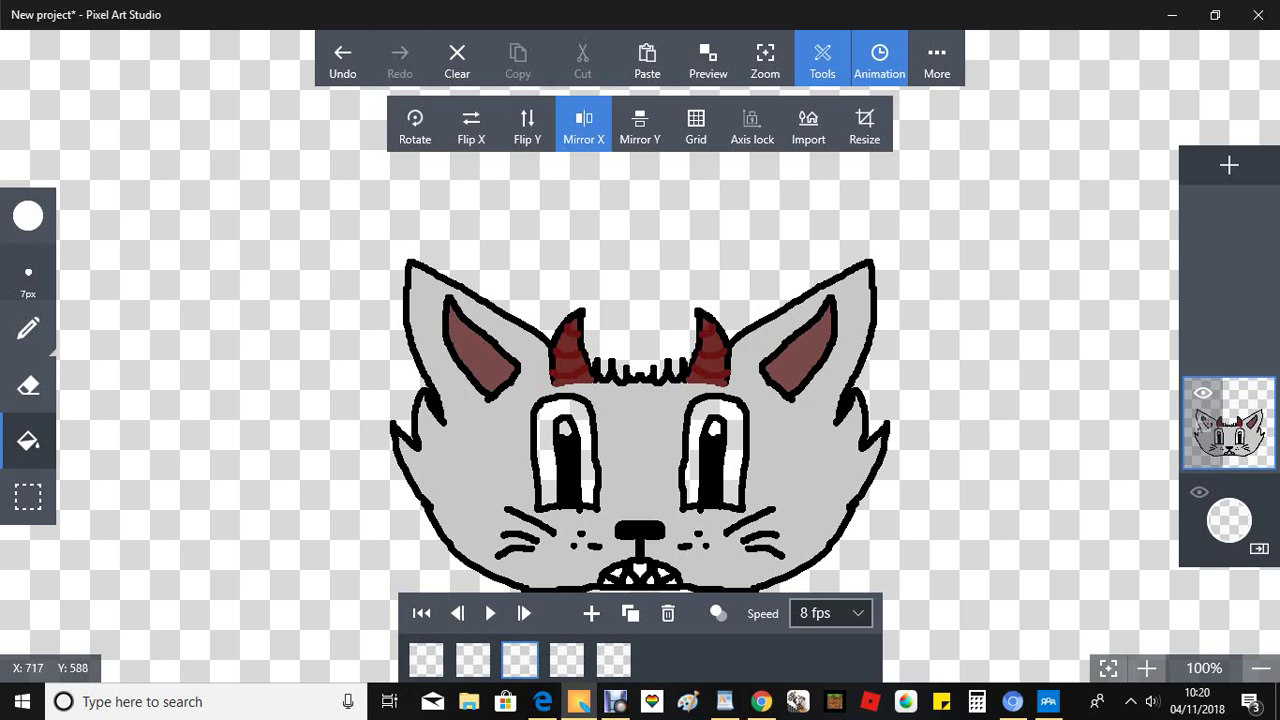
click(567, 660)
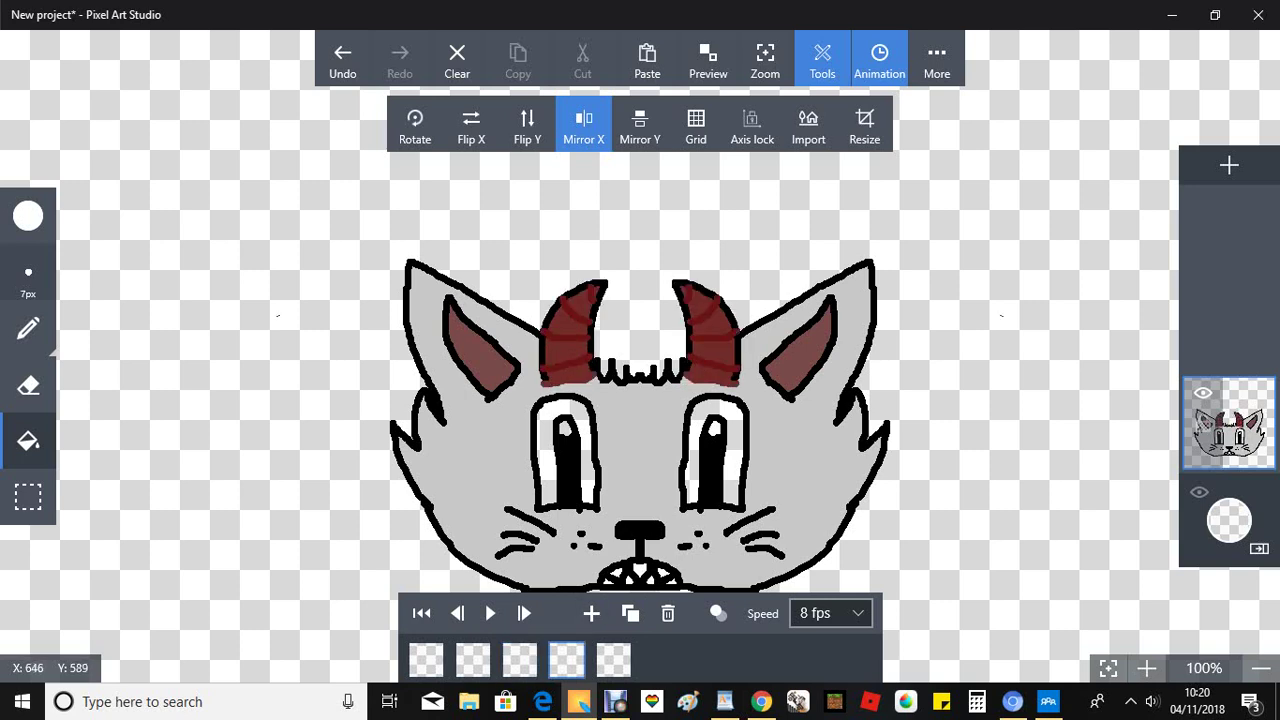
click(655, 530)
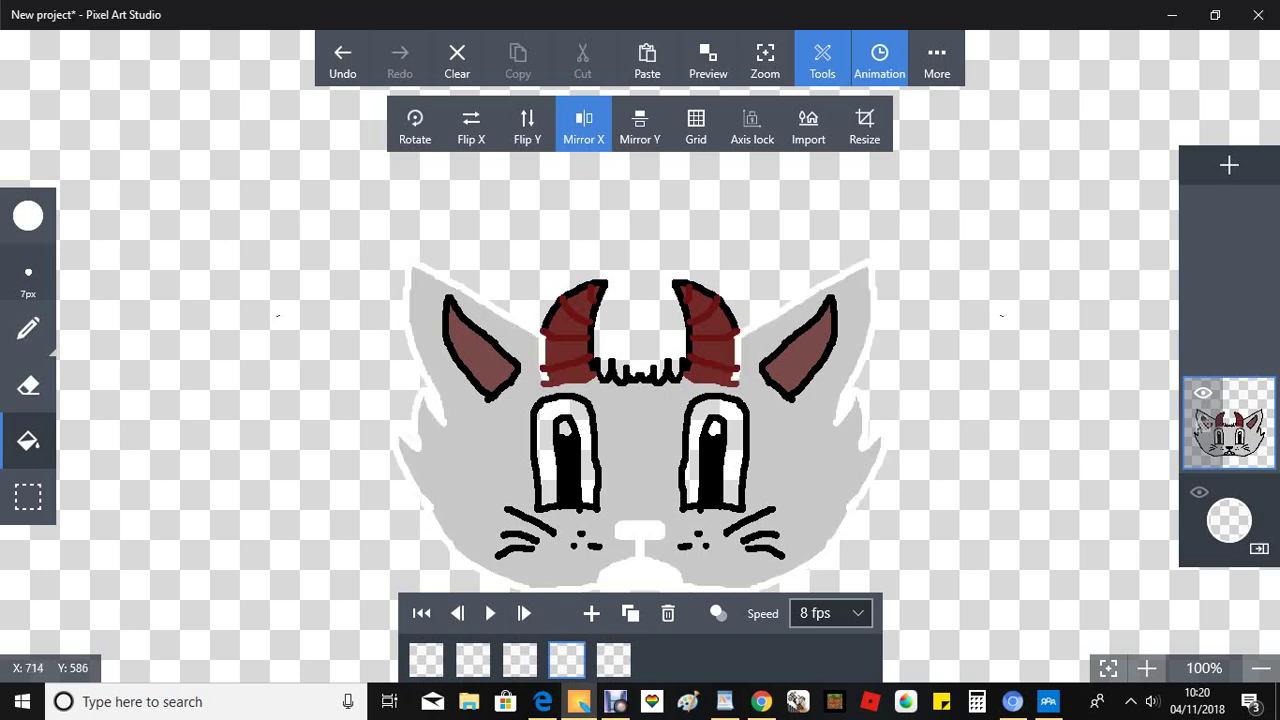
click(342, 60)
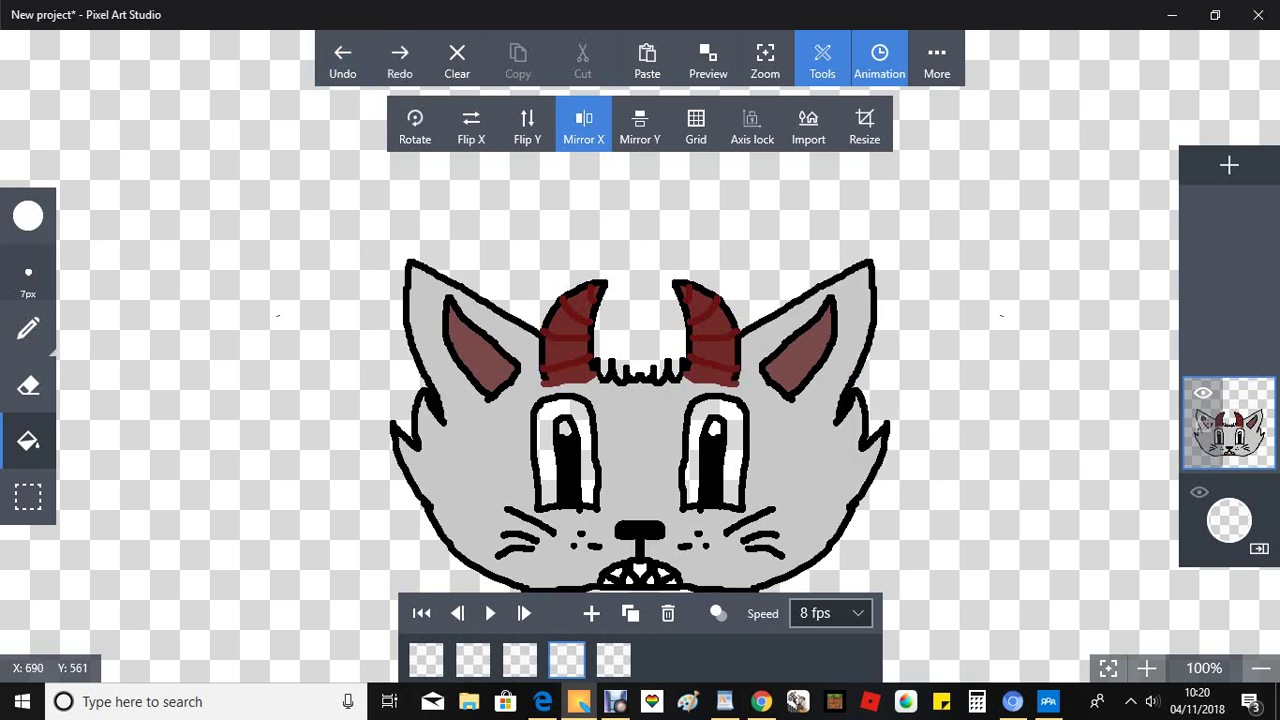
click(399, 60)
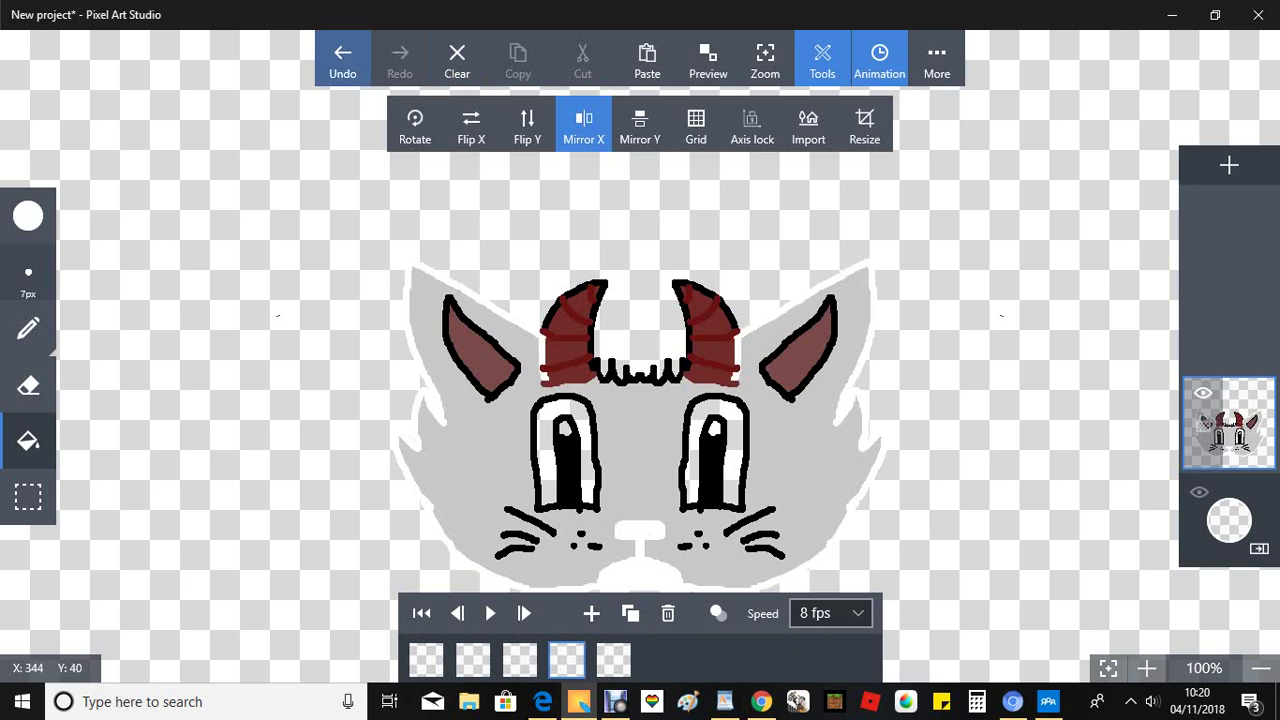
click(342, 60)
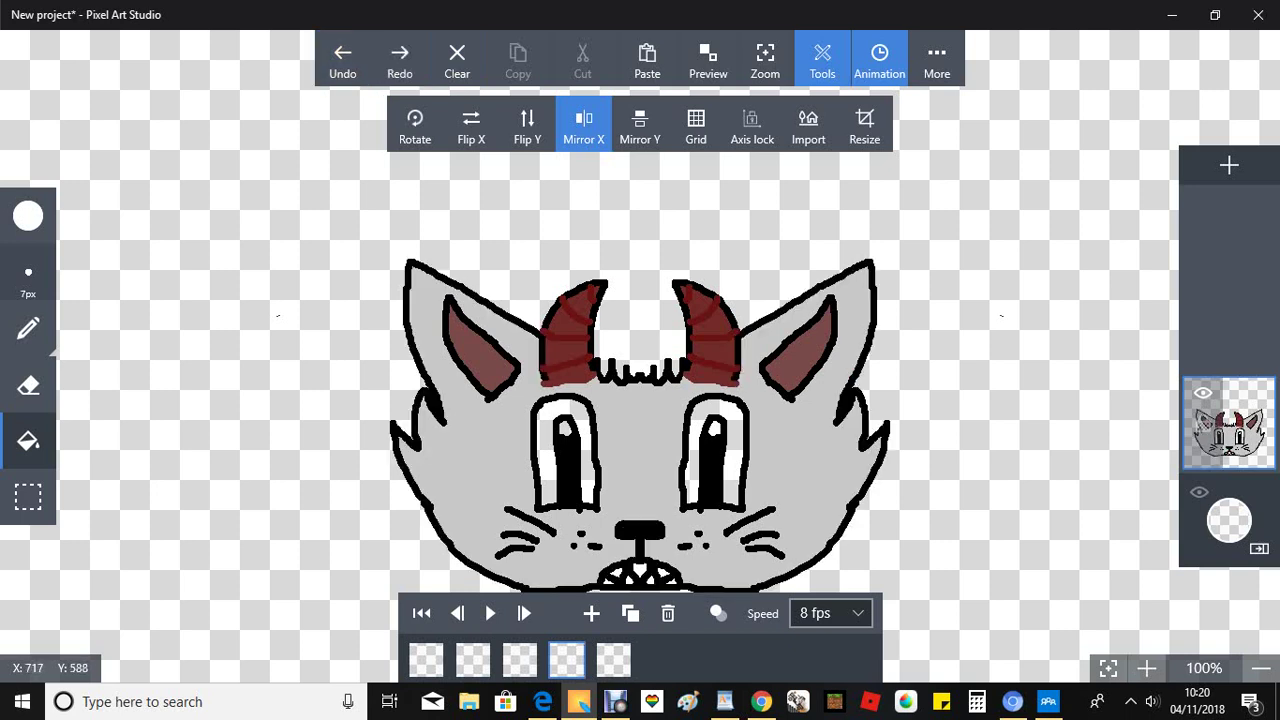
click(672, 581)
Fill the teeth and a pupil highlight with white on the fifth frame, undoing the fills that recolour the face and eye outlines
click(613, 660)
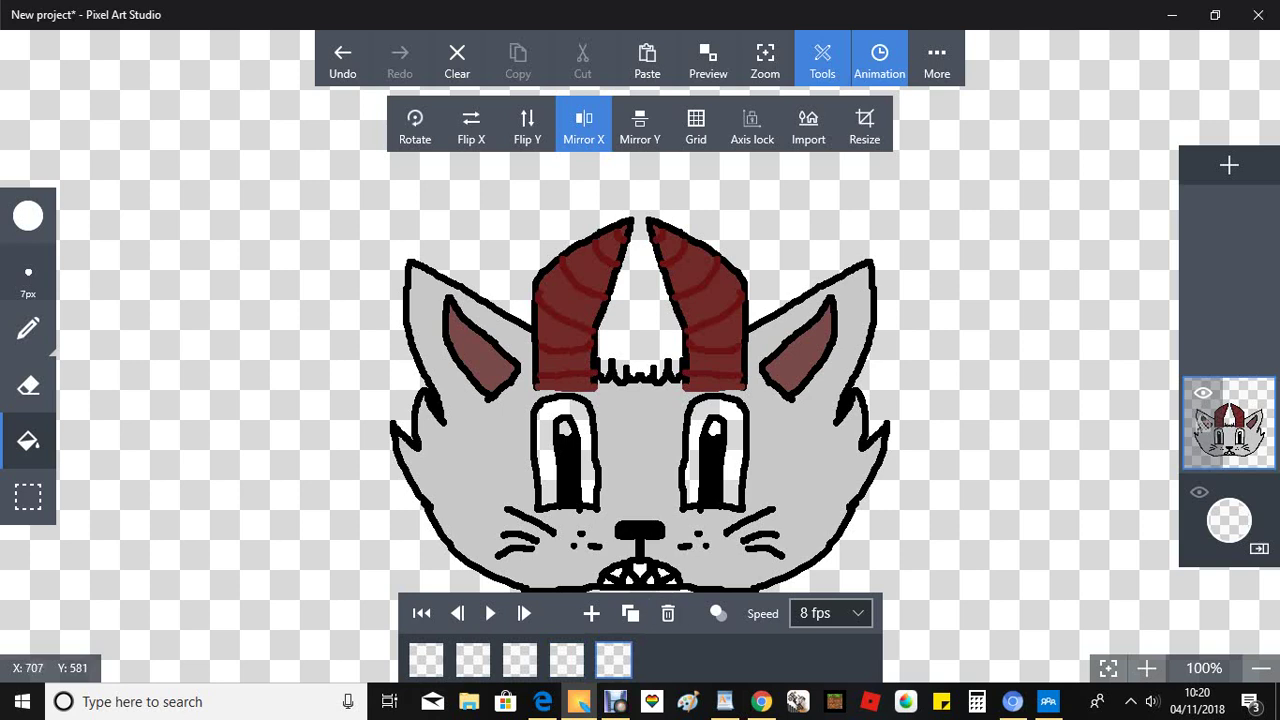
click(662, 563)
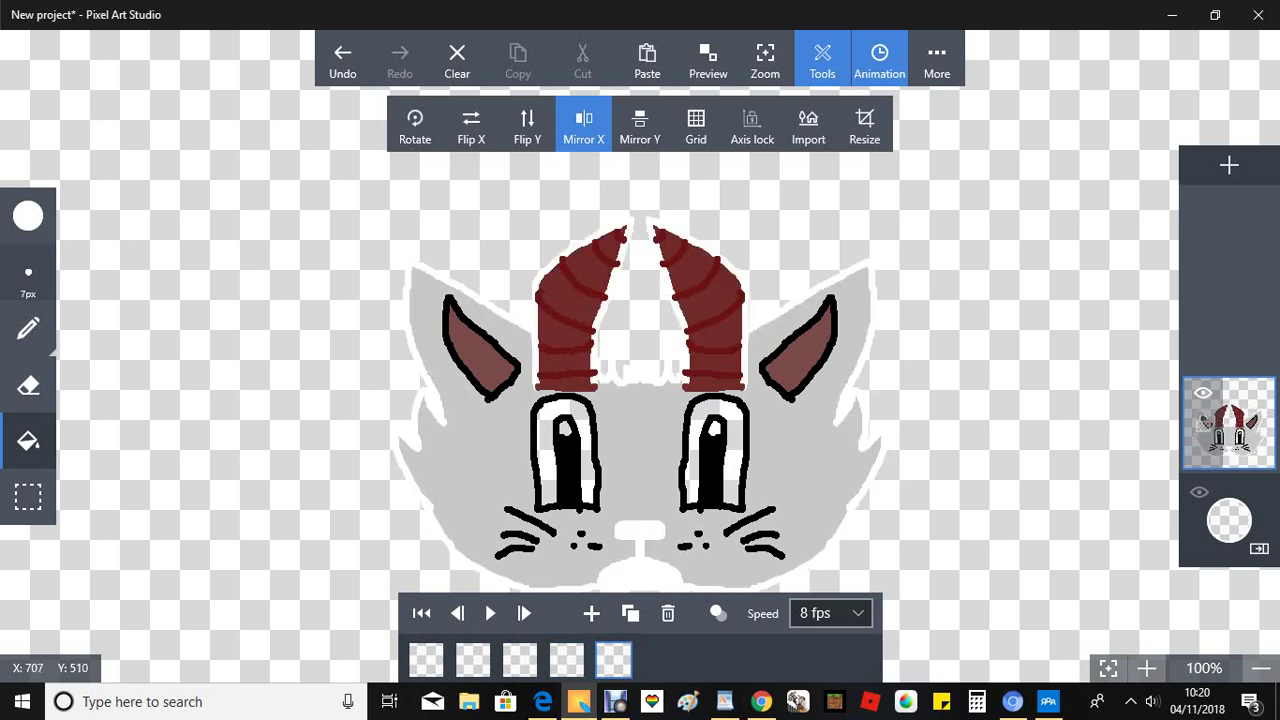
click(342, 60)
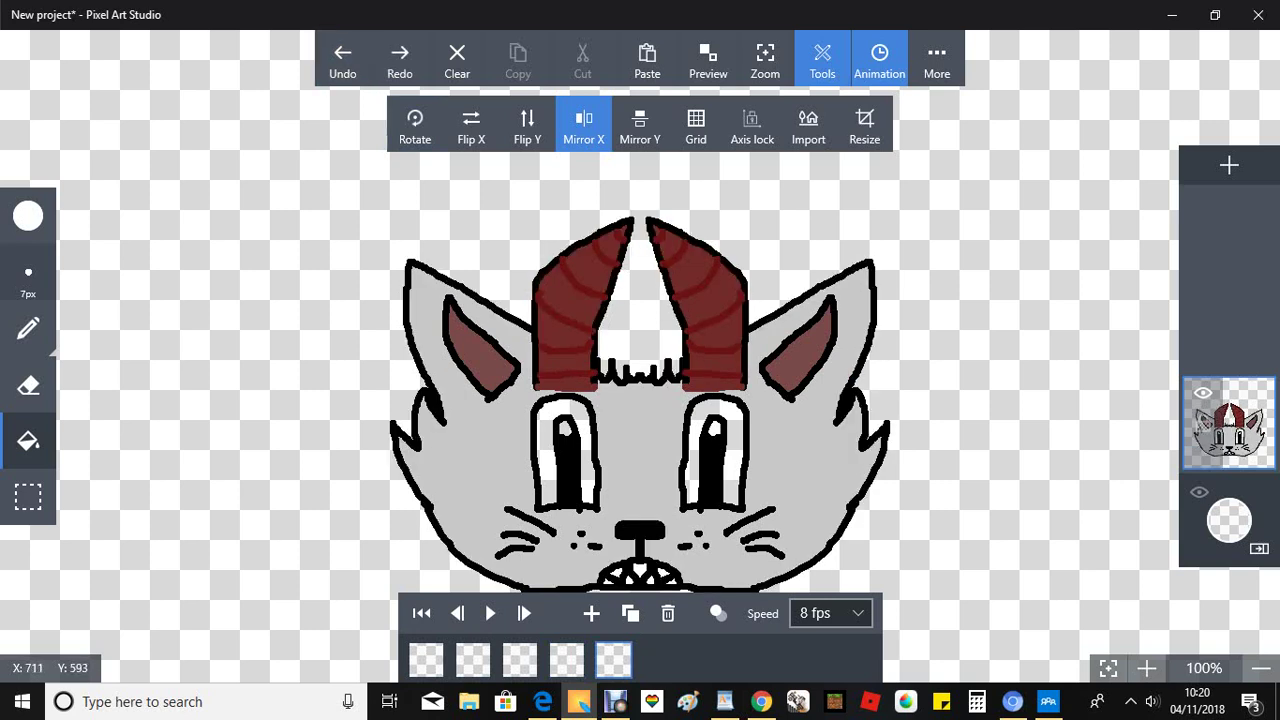
click(667, 573)
click(706, 450)
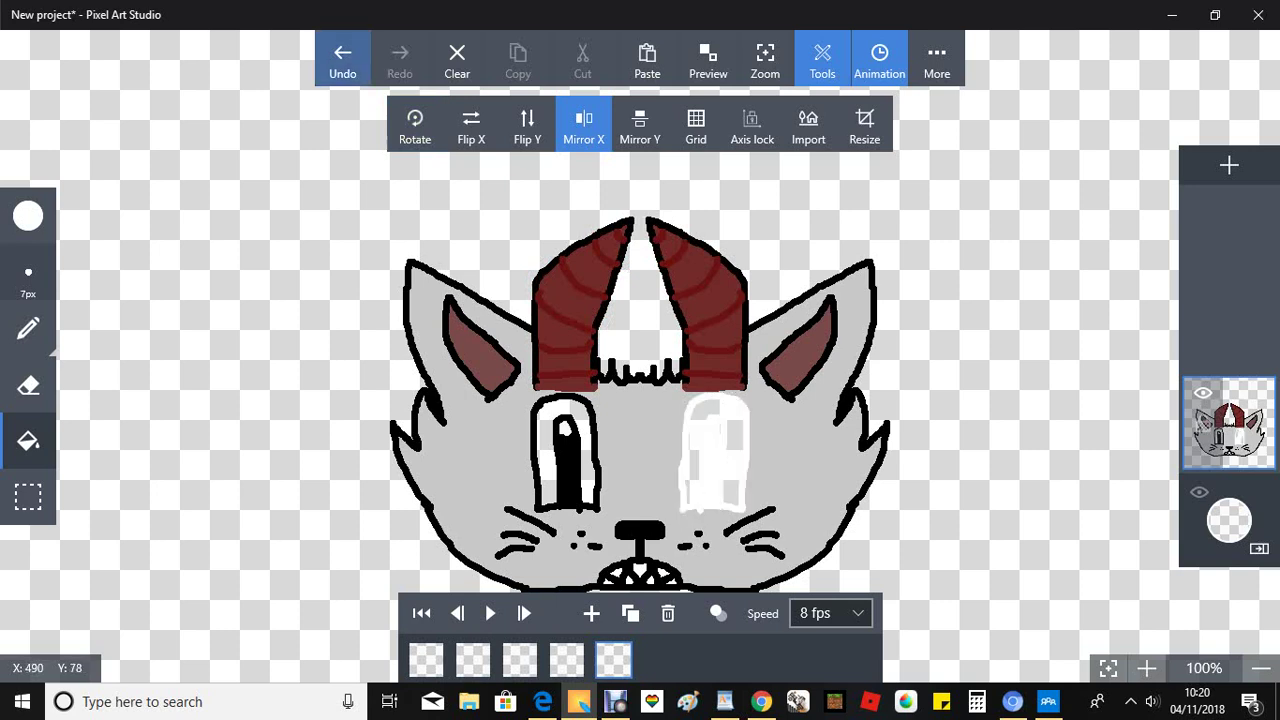
click(342, 60)
click(716, 426)
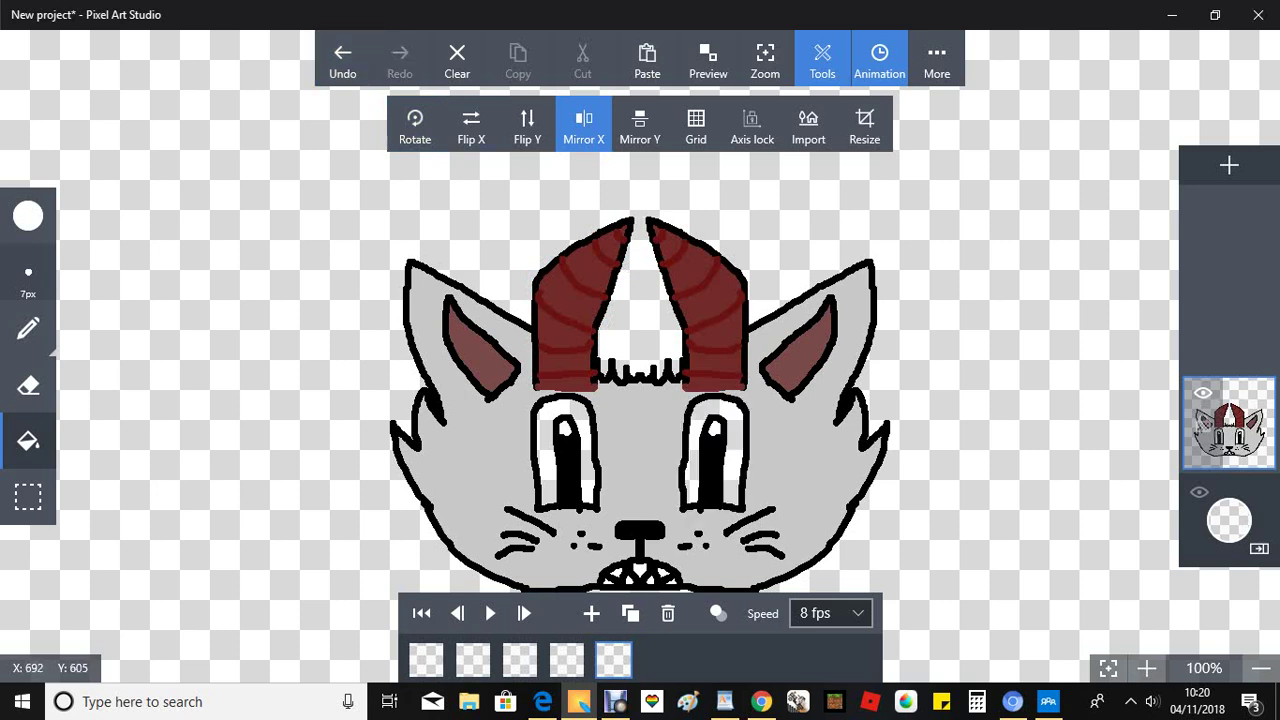
Fill the pupil highlight with white on the fourth frame and step back through the third frame to the second
click(567, 660)
click(563, 429)
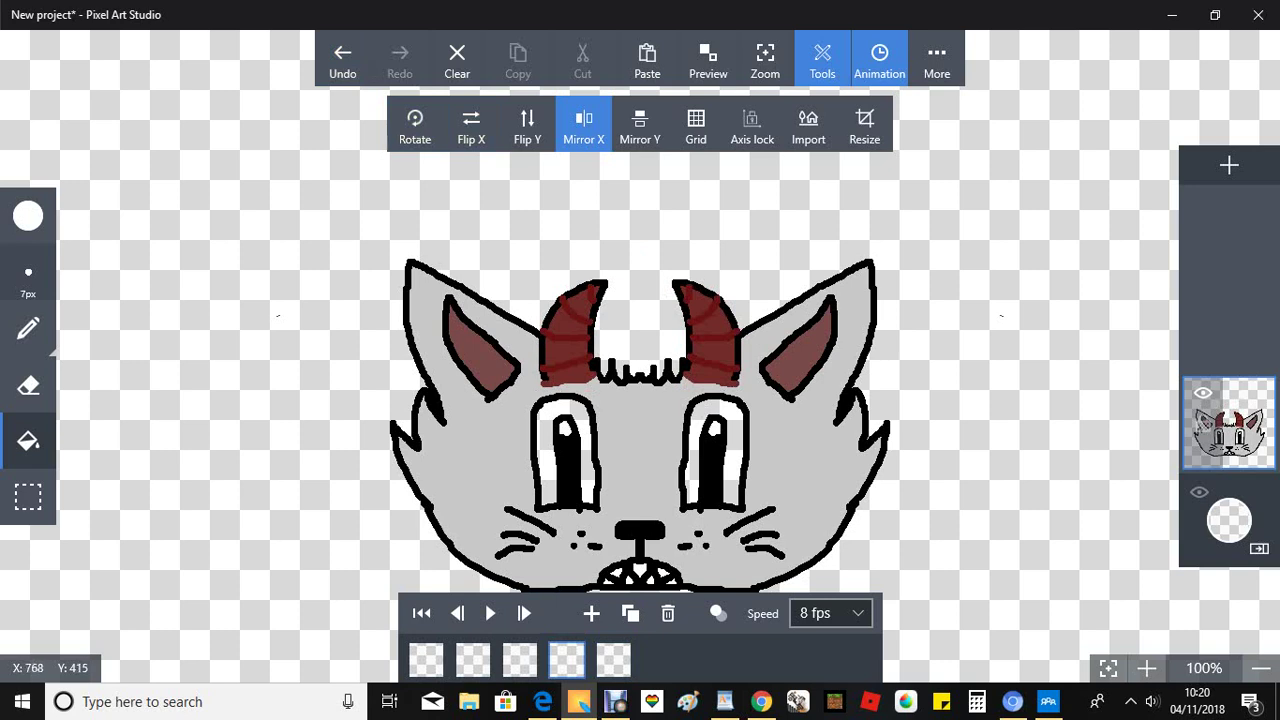
click(520, 660)
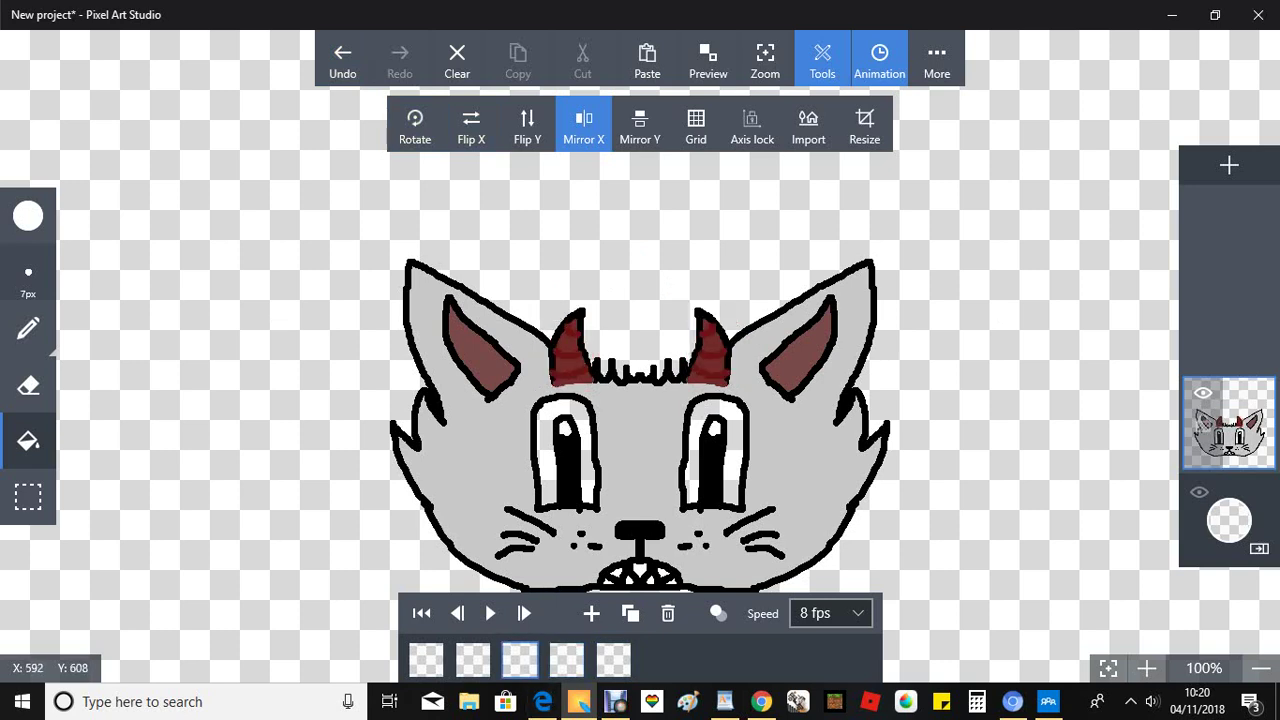
click(473, 659)
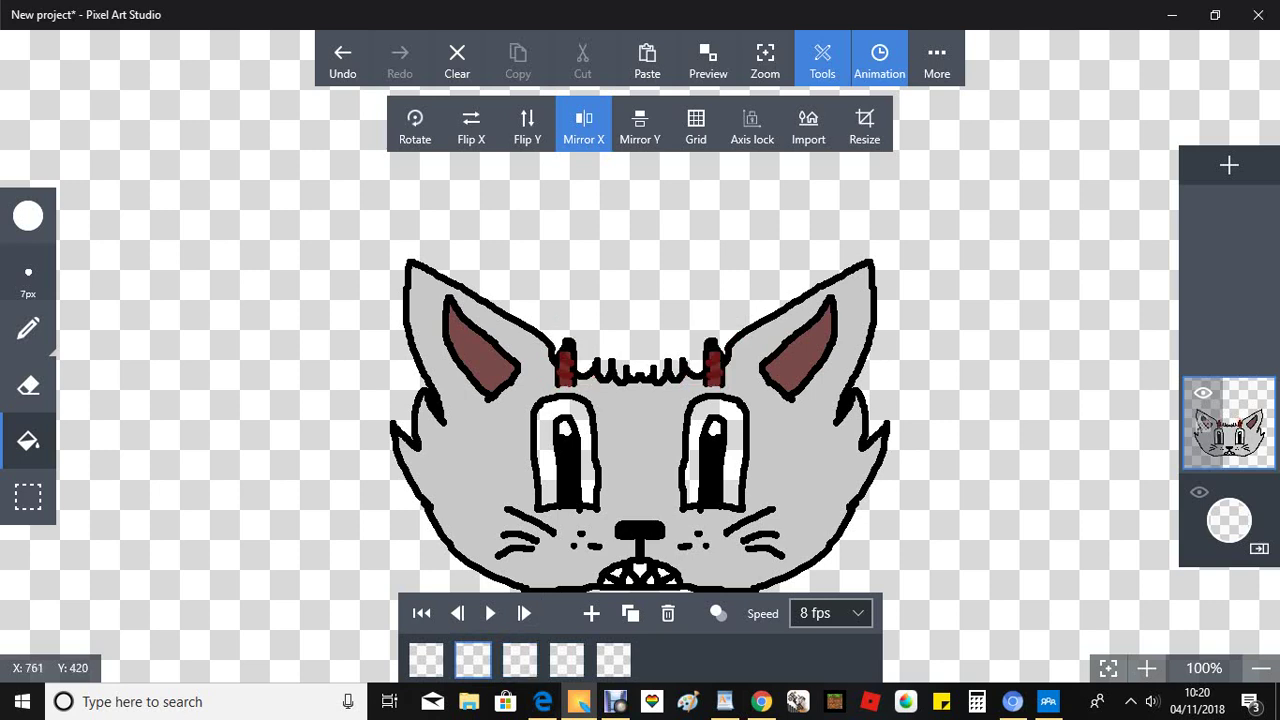
Set the Fill colour to bright yellow and fill the whites of both eyes on the first frame
click(426, 660)
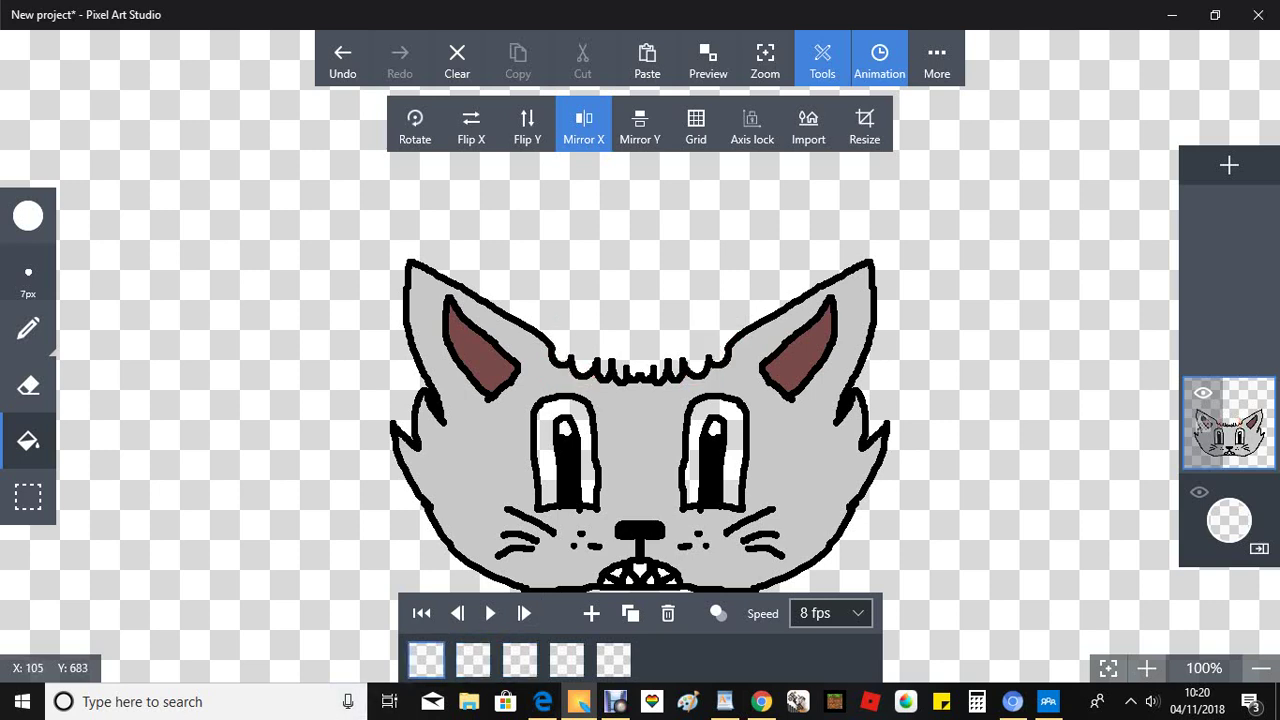
click(28, 216)
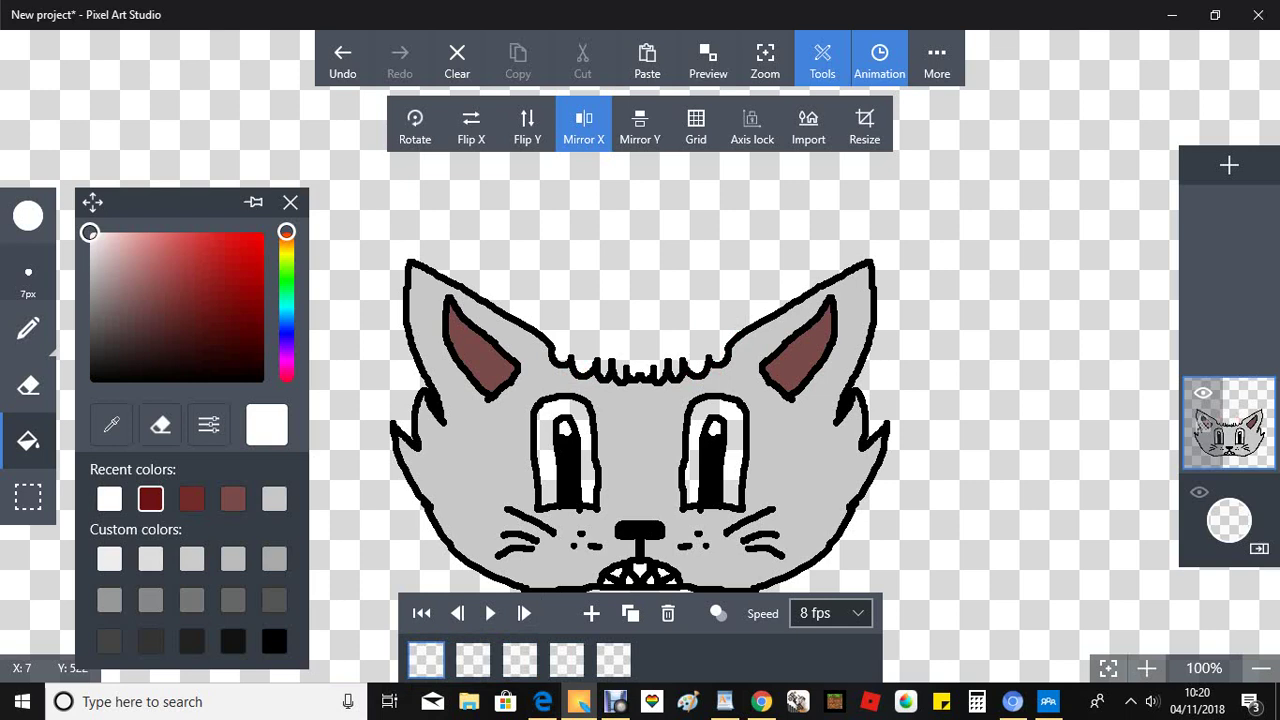
drag(287, 233, 287, 255)
click(263, 233)
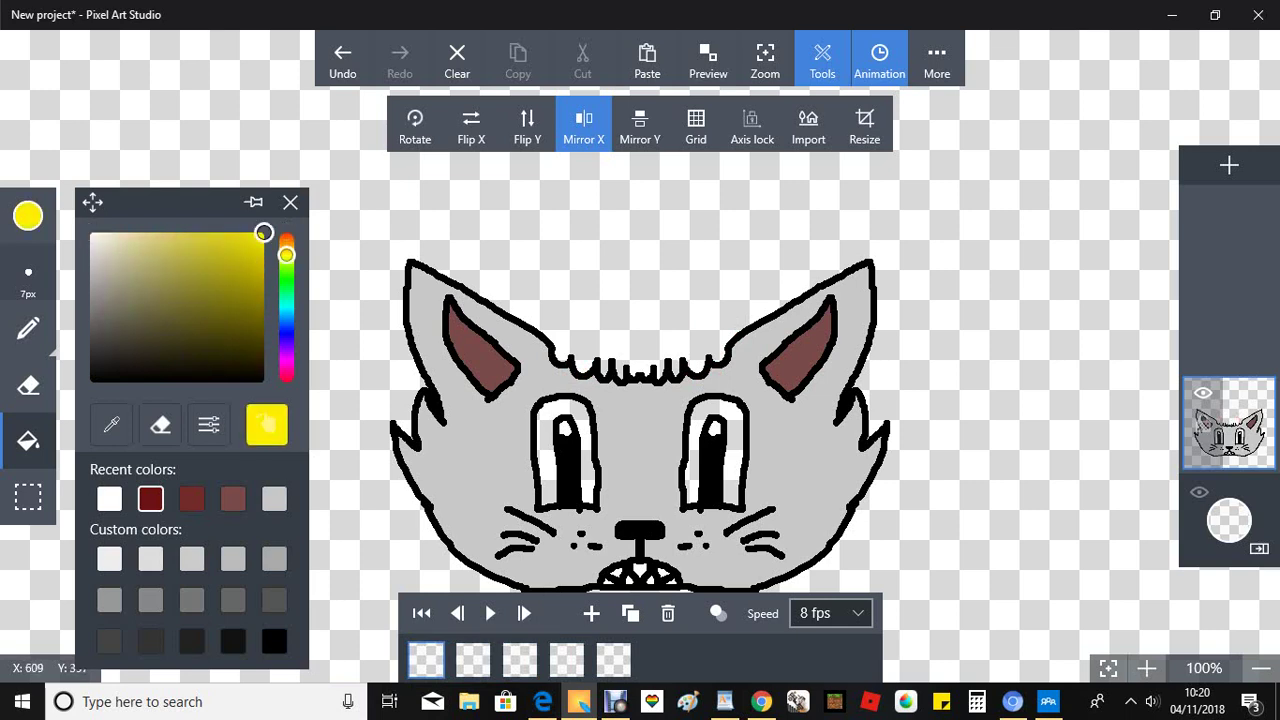
click(582, 418)
click(731, 411)
Shift the Fill colour to an orange-yellow and fill the whites of both eyes on the second frame
click(473, 660)
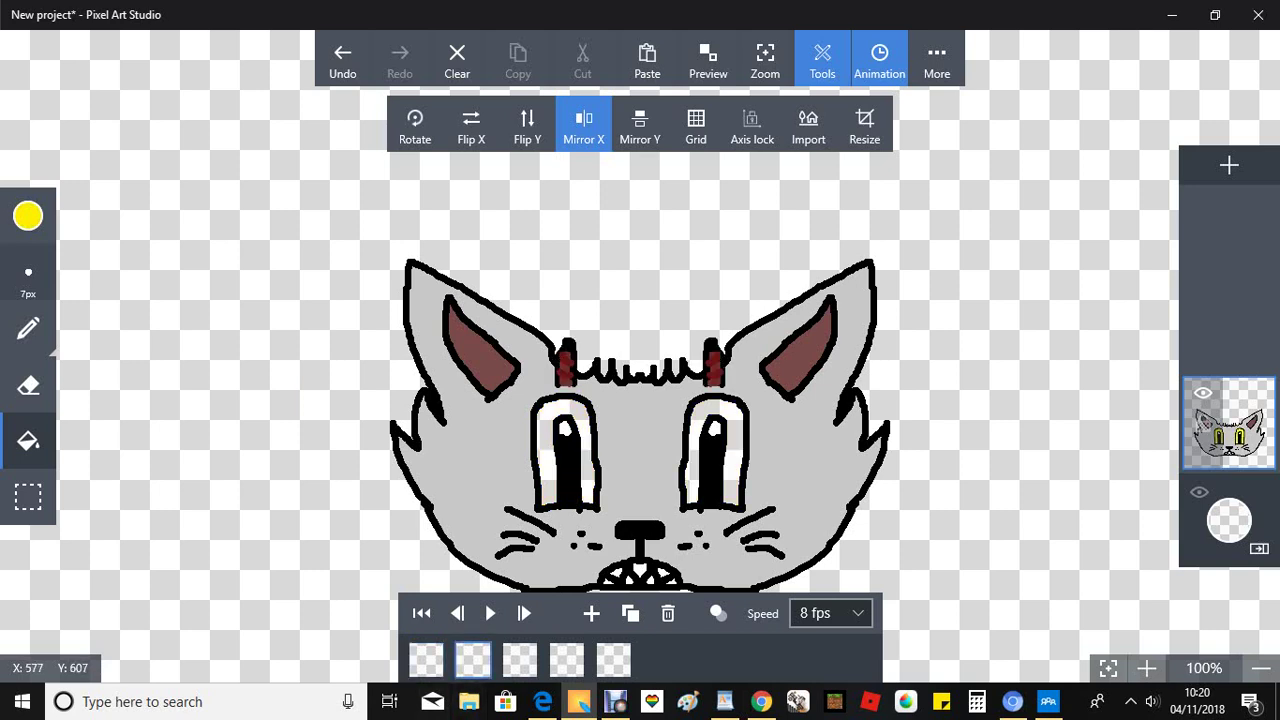
click(30, 214)
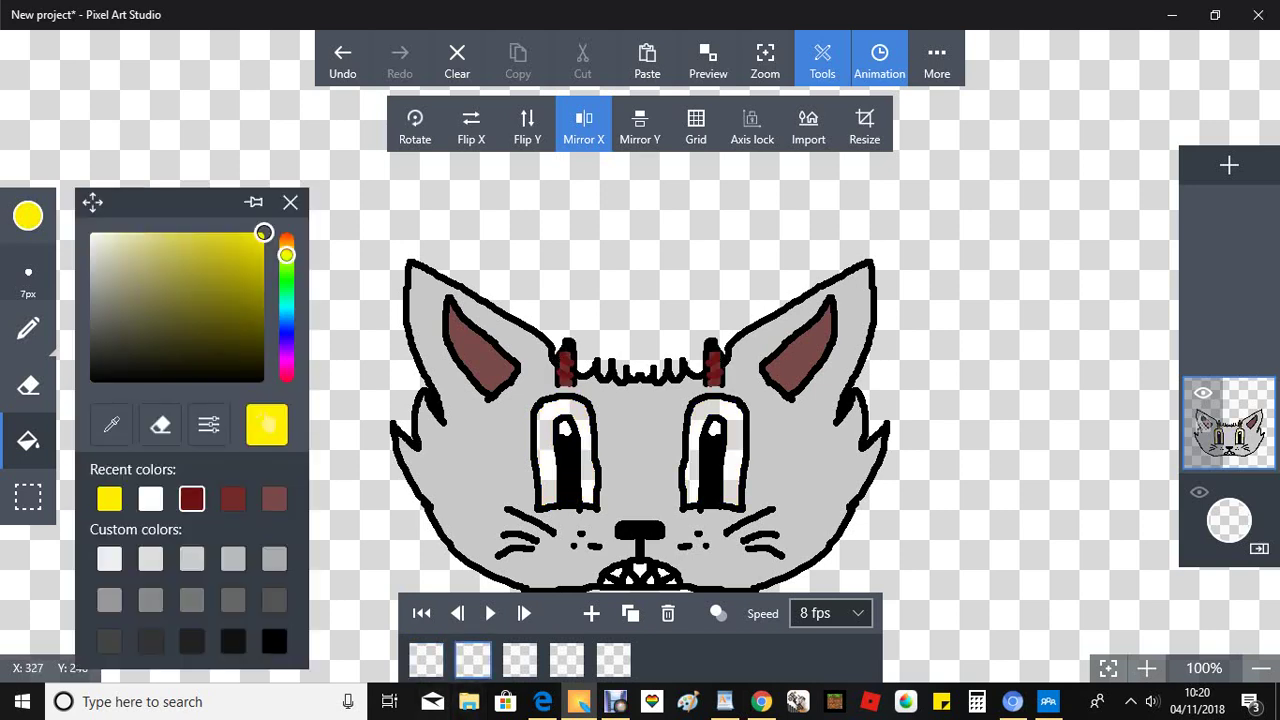
drag(286, 255, 286, 251)
click(560, 470)
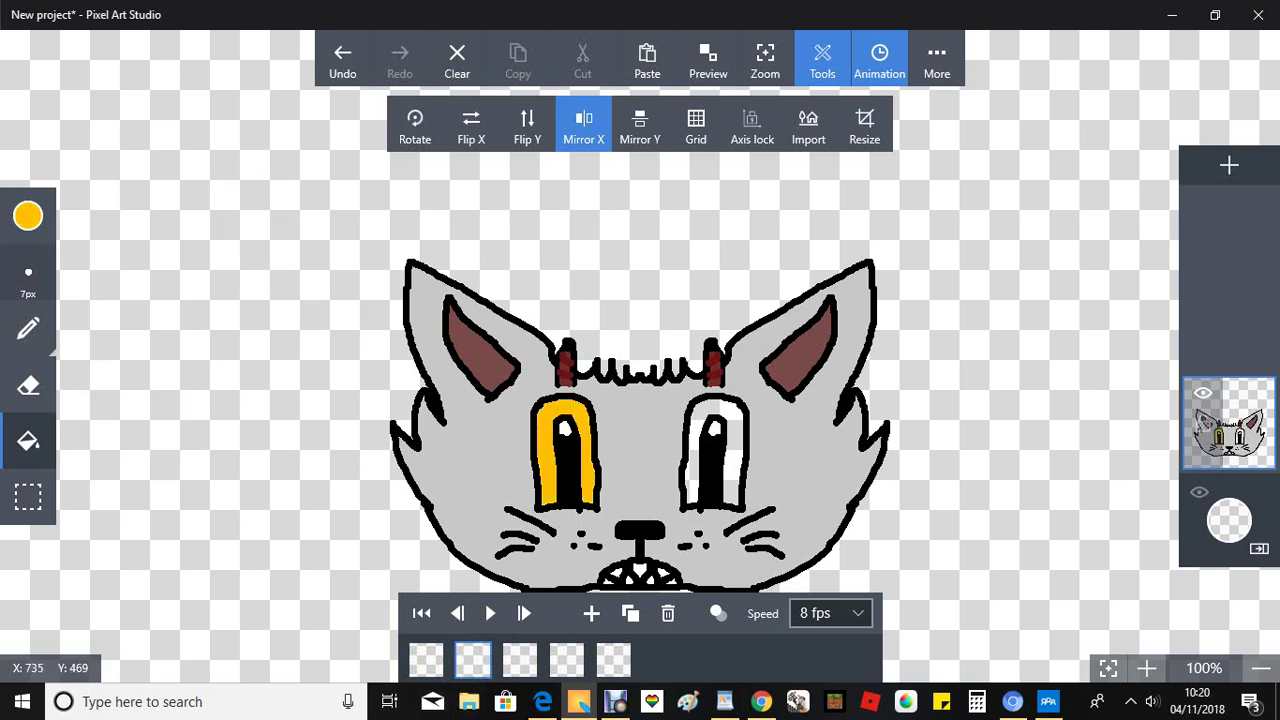
click(734, 468)
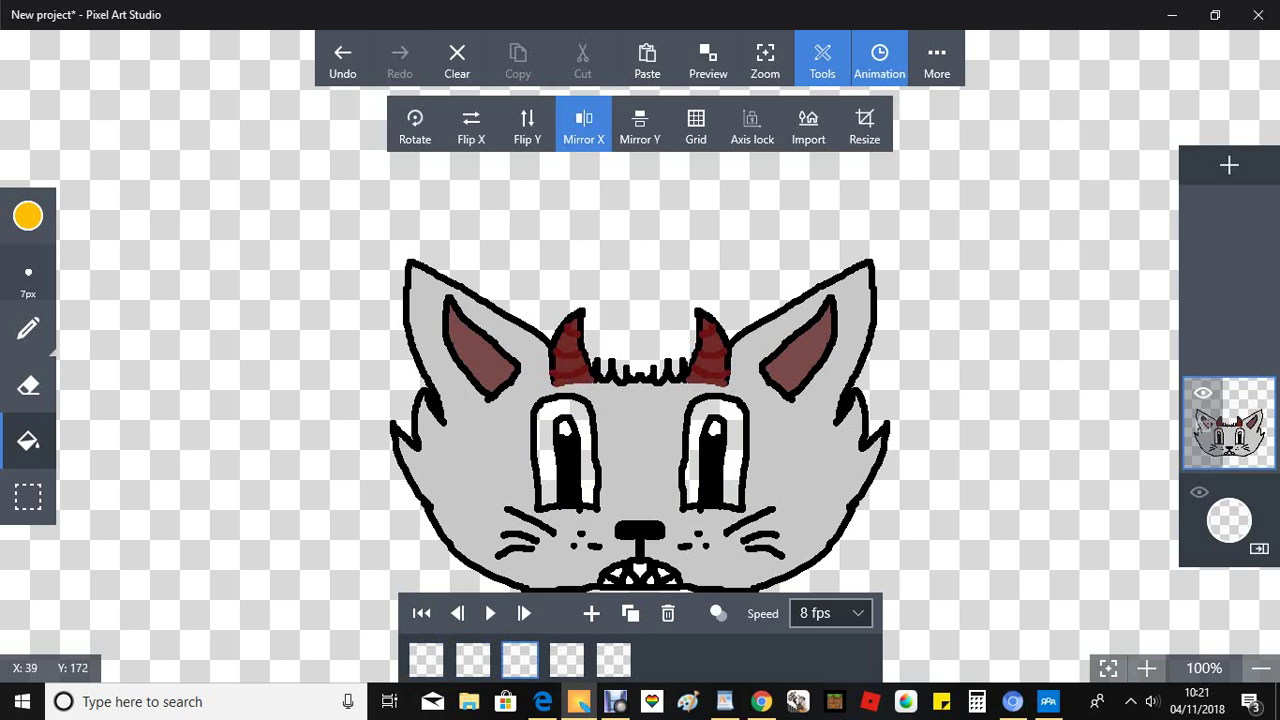
Shift the Fill colour to orange and fill the whites of both eyes on the third frame
click(28, 216)
drag(286, 250, 286, 246)
click(546, 470)
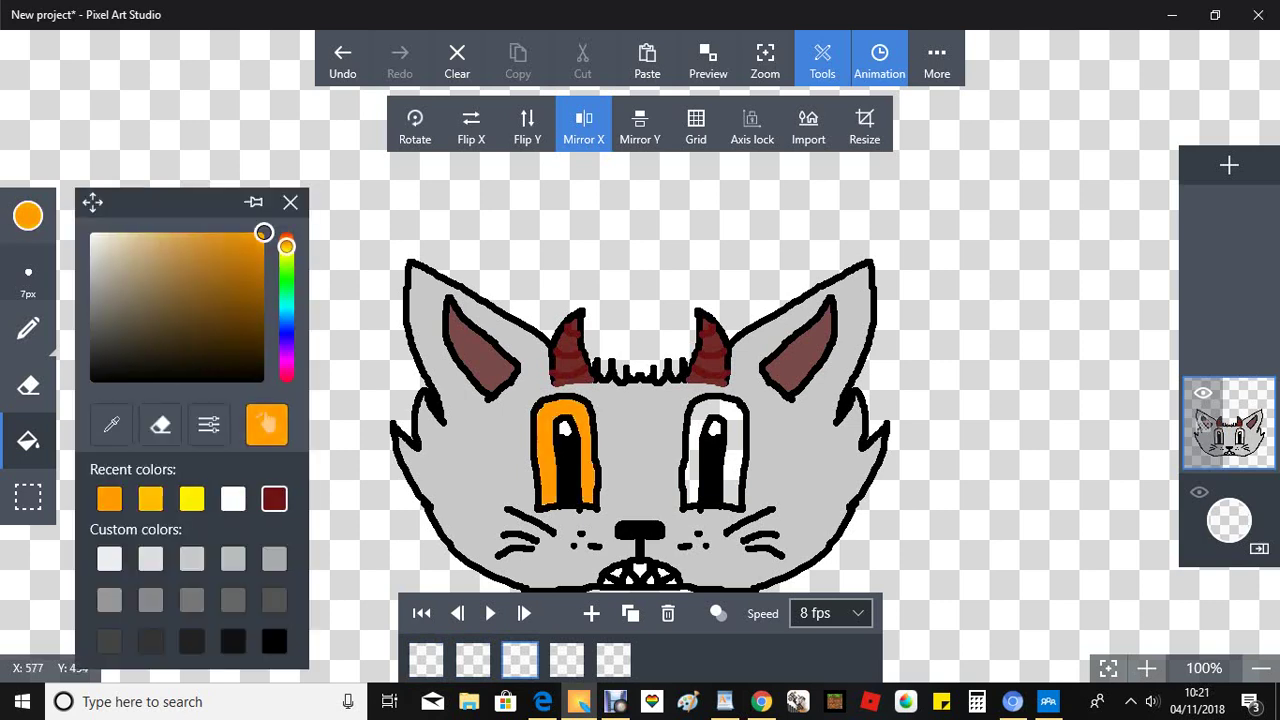
click(693, 472)
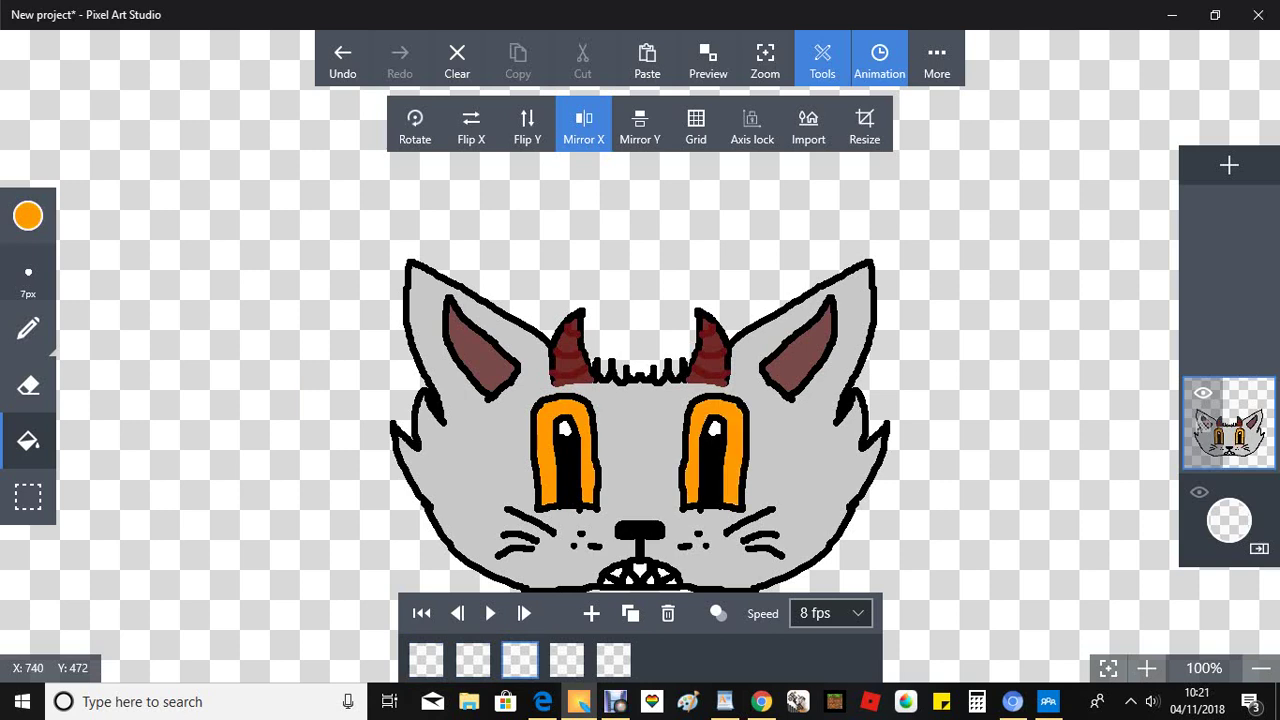
Fill the whites of both eyes on the fourth frame with a red-orange colour
click(567, 660)
click(28, 216)
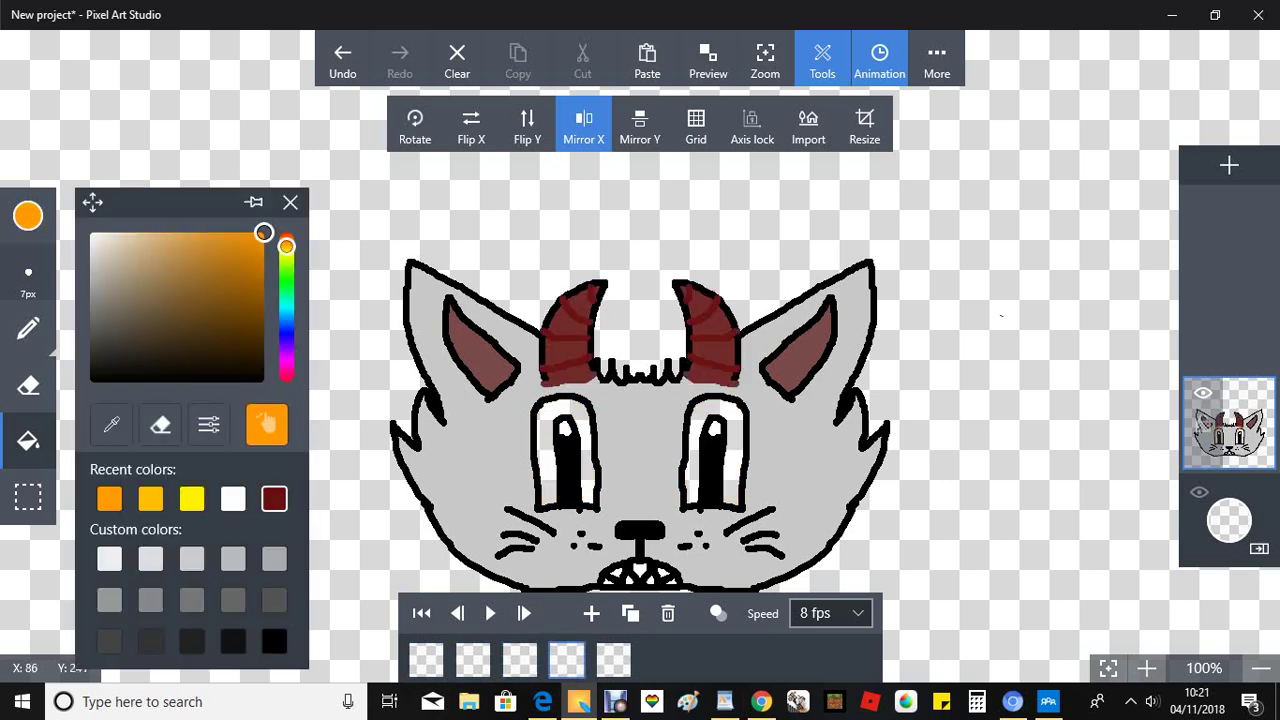
drag(286, 247, 286, 237)
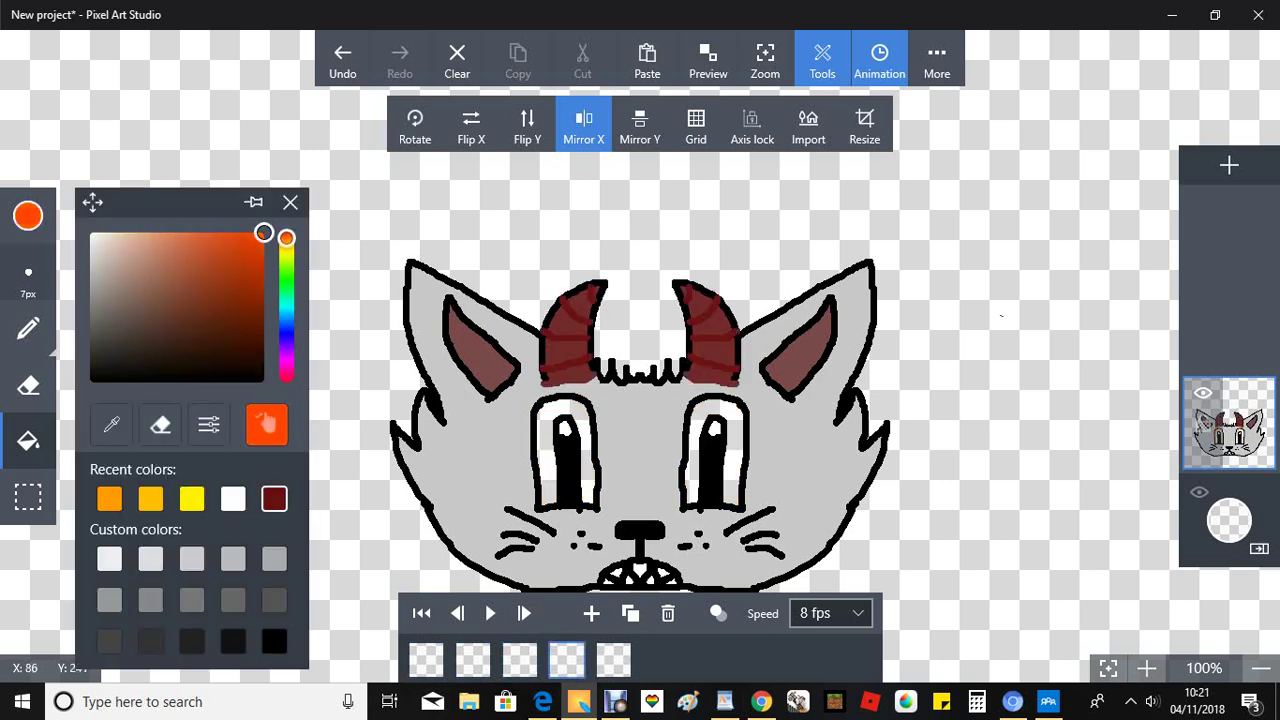
click(548, 459)
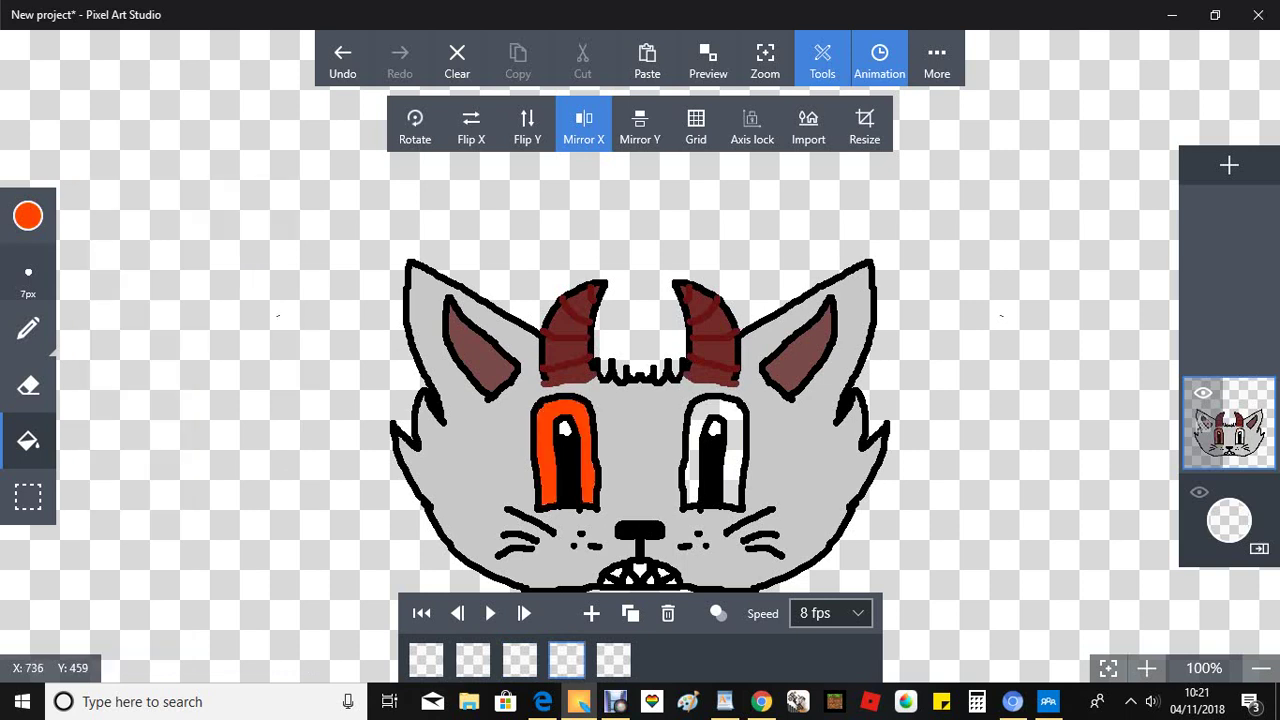
click(714, 459)
Set the Fill colour to pure red and fill the whites of both eyes on the fifth frame
click(613, 658)
click(28, 215)
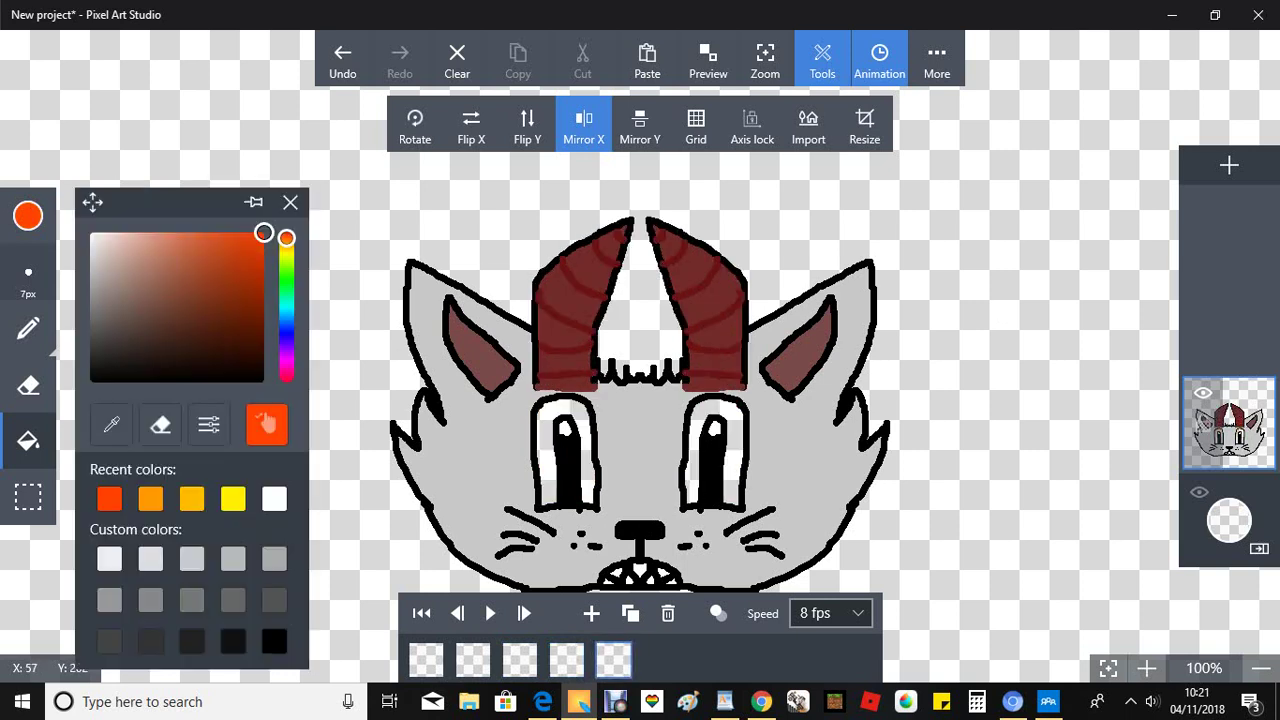
drag(286, 238, 286, 231)
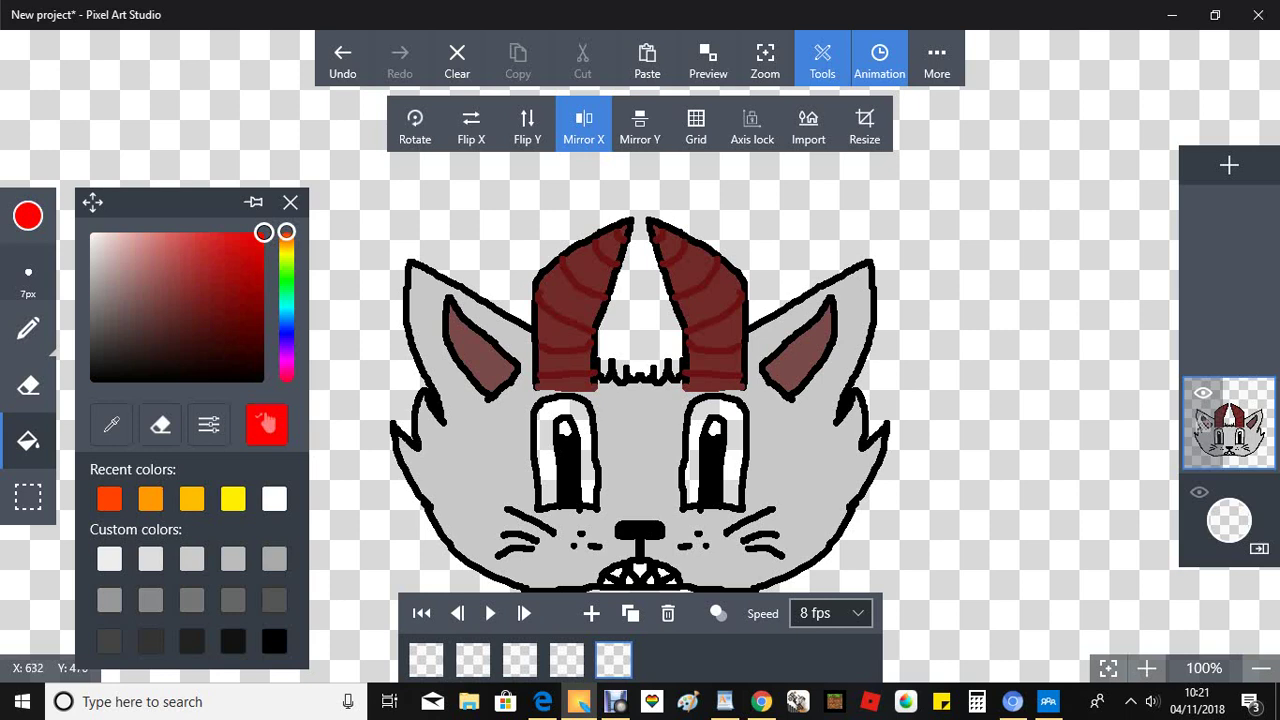
click(548, 459)
click(714, 459)
Play the five-frame animation from the first frame to check the horn growth and eye colour change
click(426, 658)
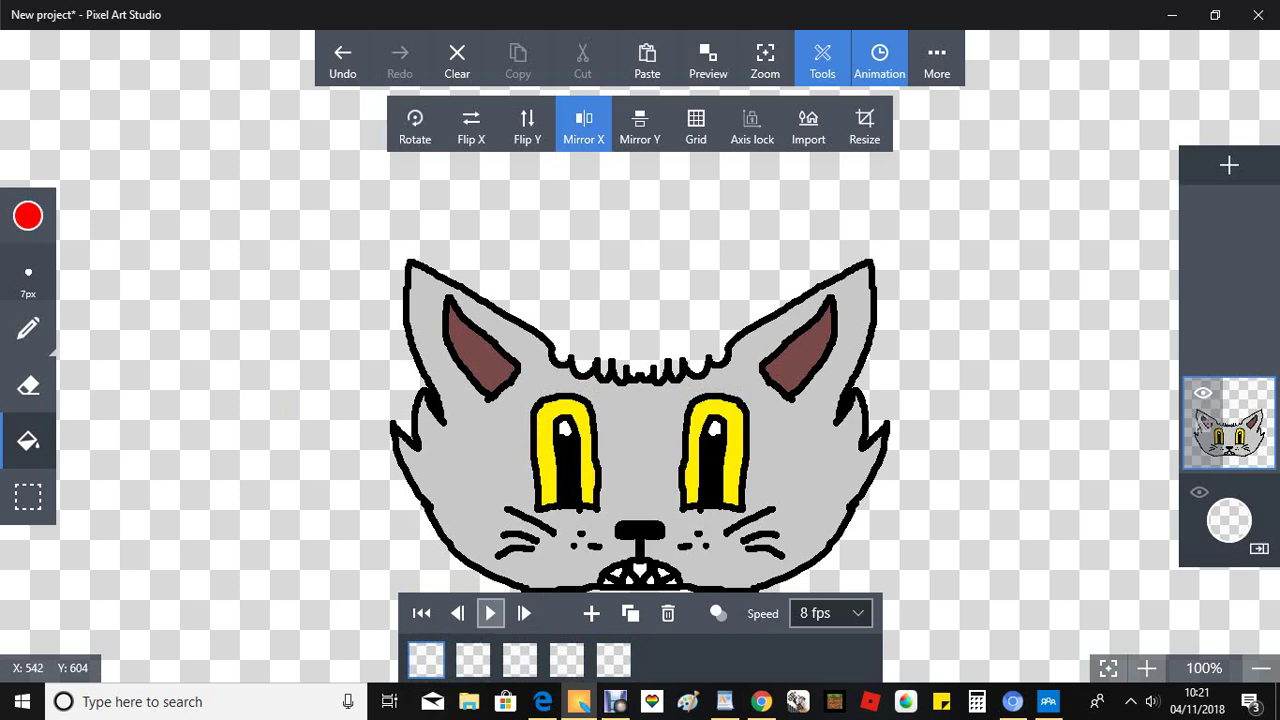
click(490, 613)
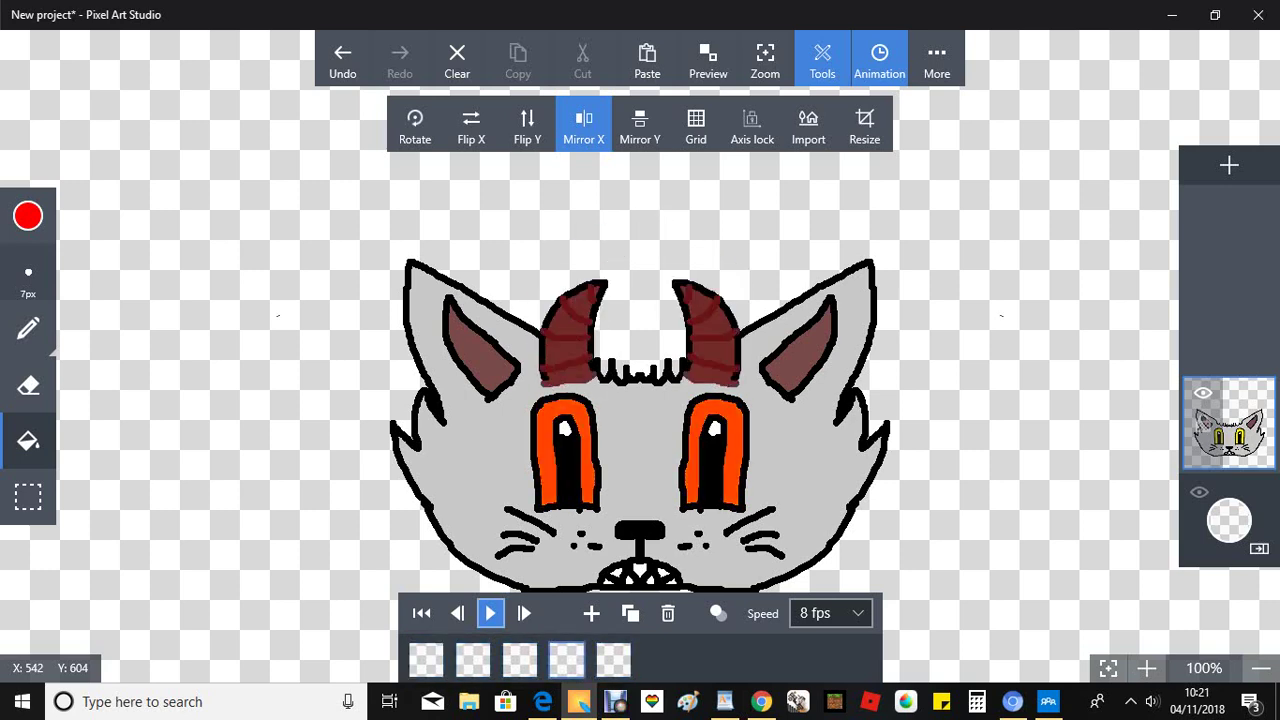
click(490, 613)
click(490, 613)
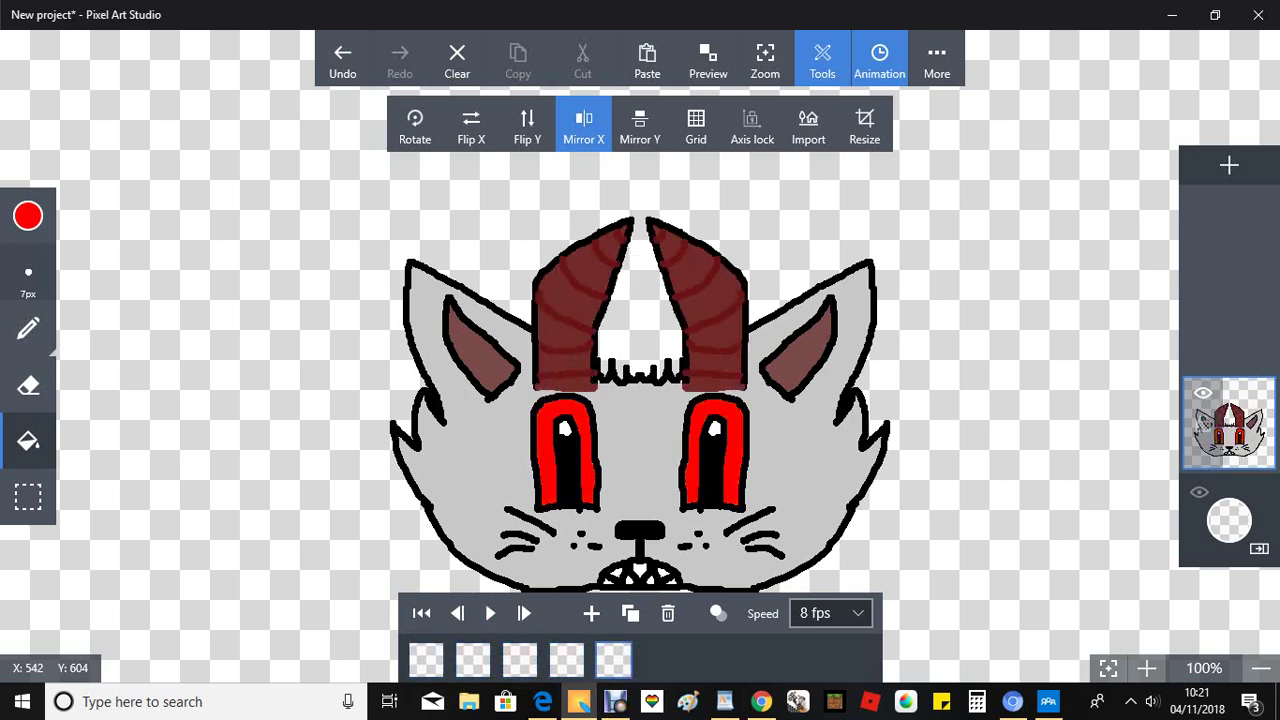
Save the artwork under the name "demons inside" as a PixelArtStudio project in the Documents folder
click(937, 60)
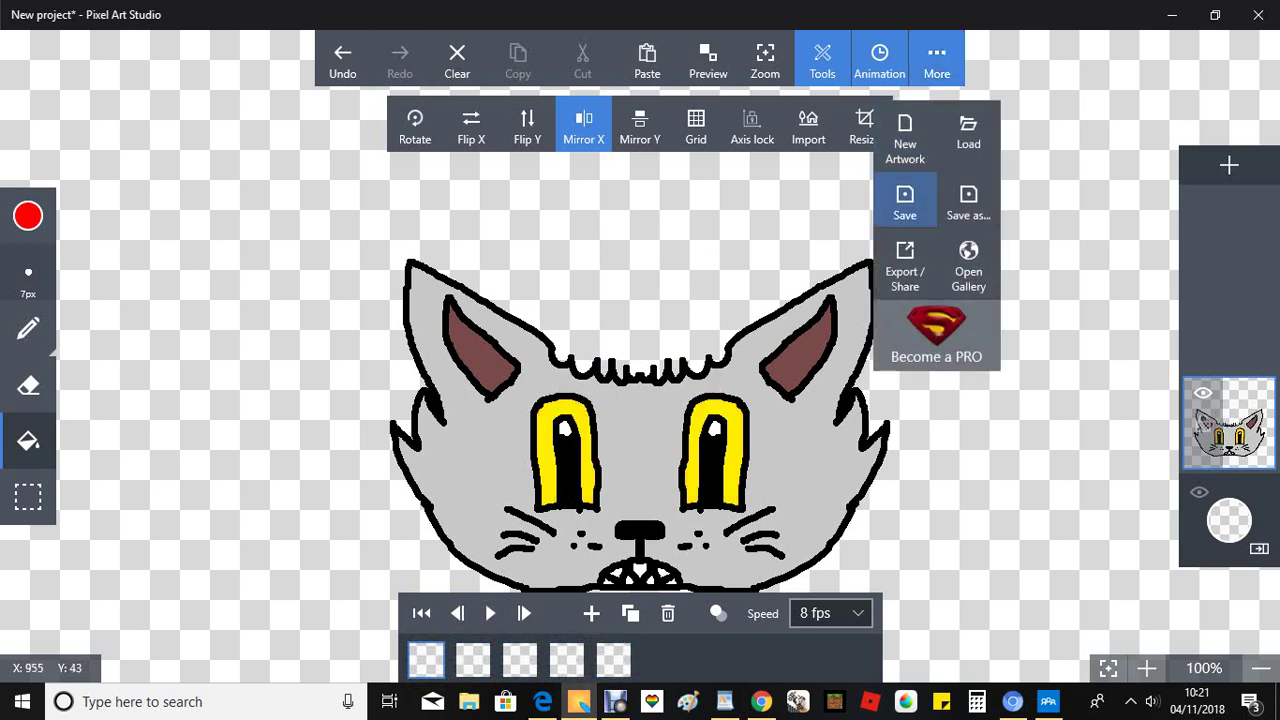
click(968, 201)
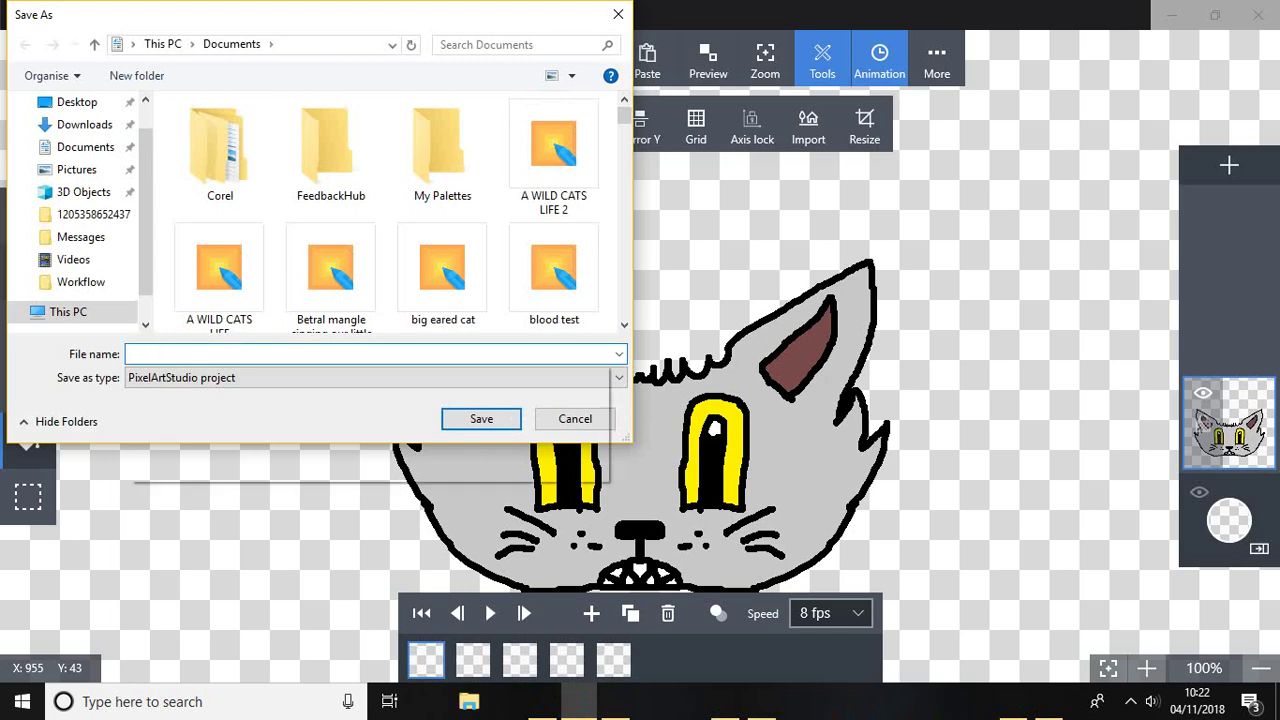
text(h)
key(BackSpace)
text(d)
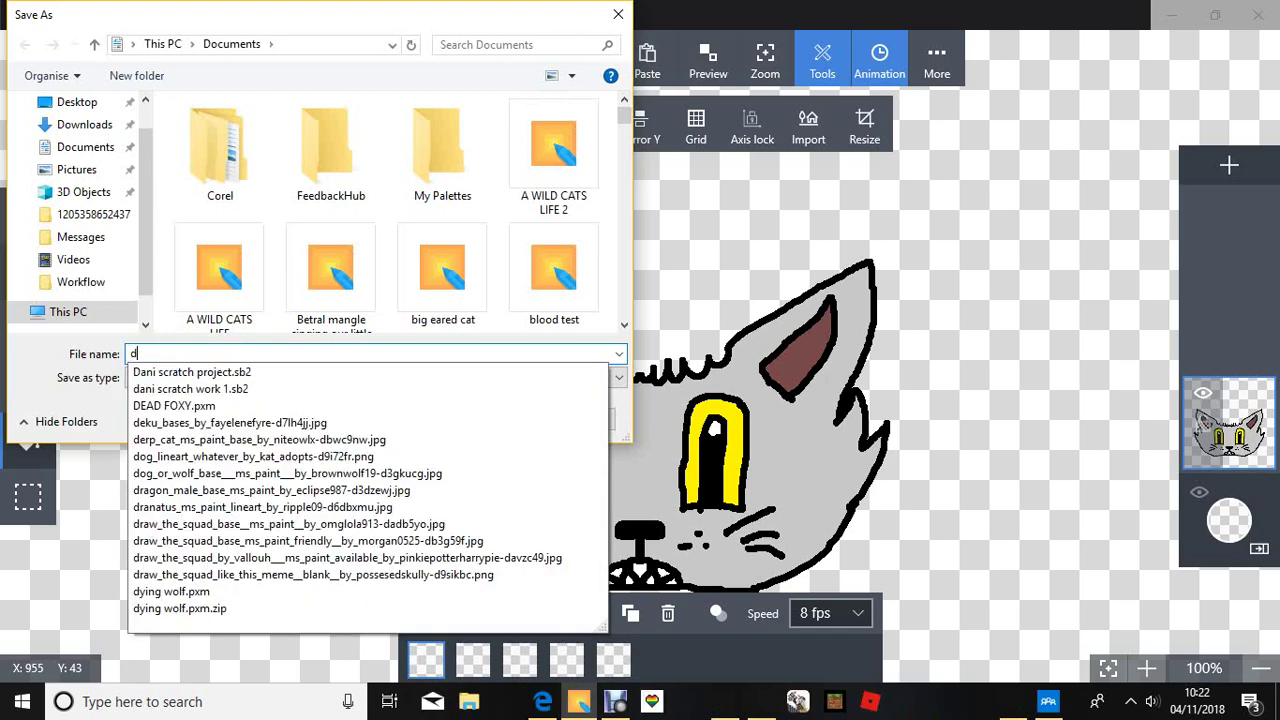
text(emons)
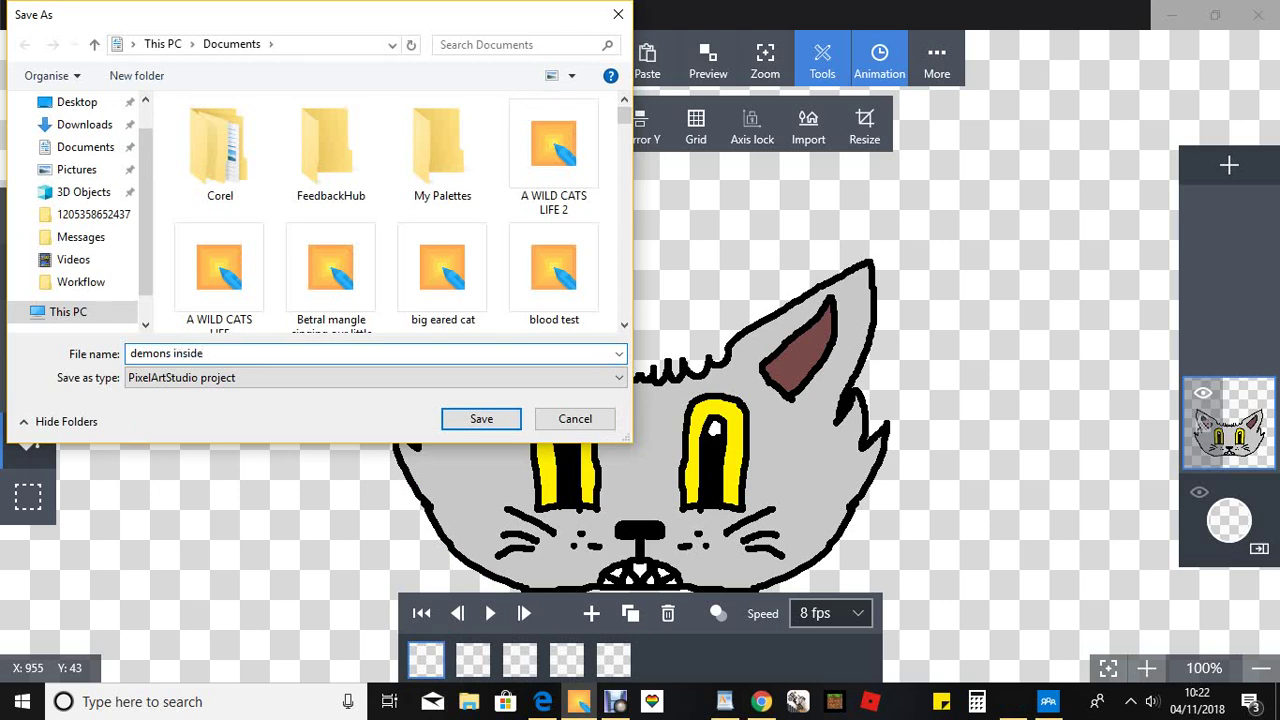
text( inside)
click(481, 418)
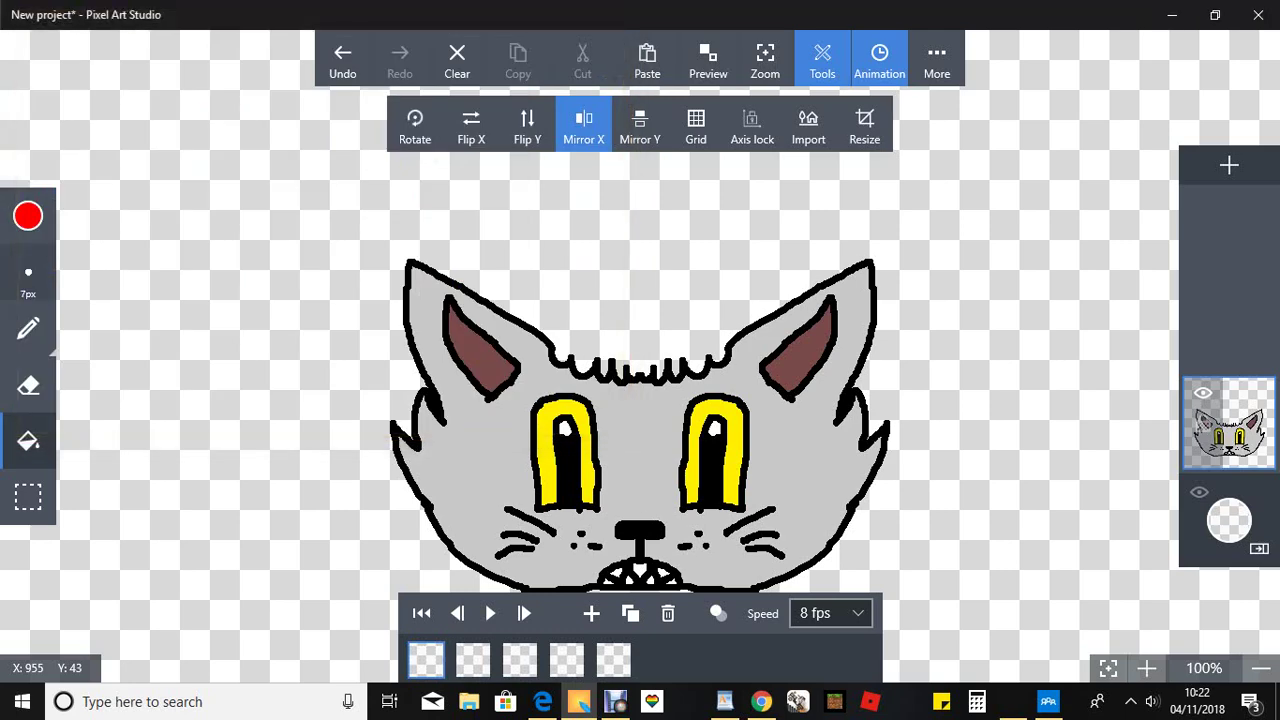
click(615, 701)
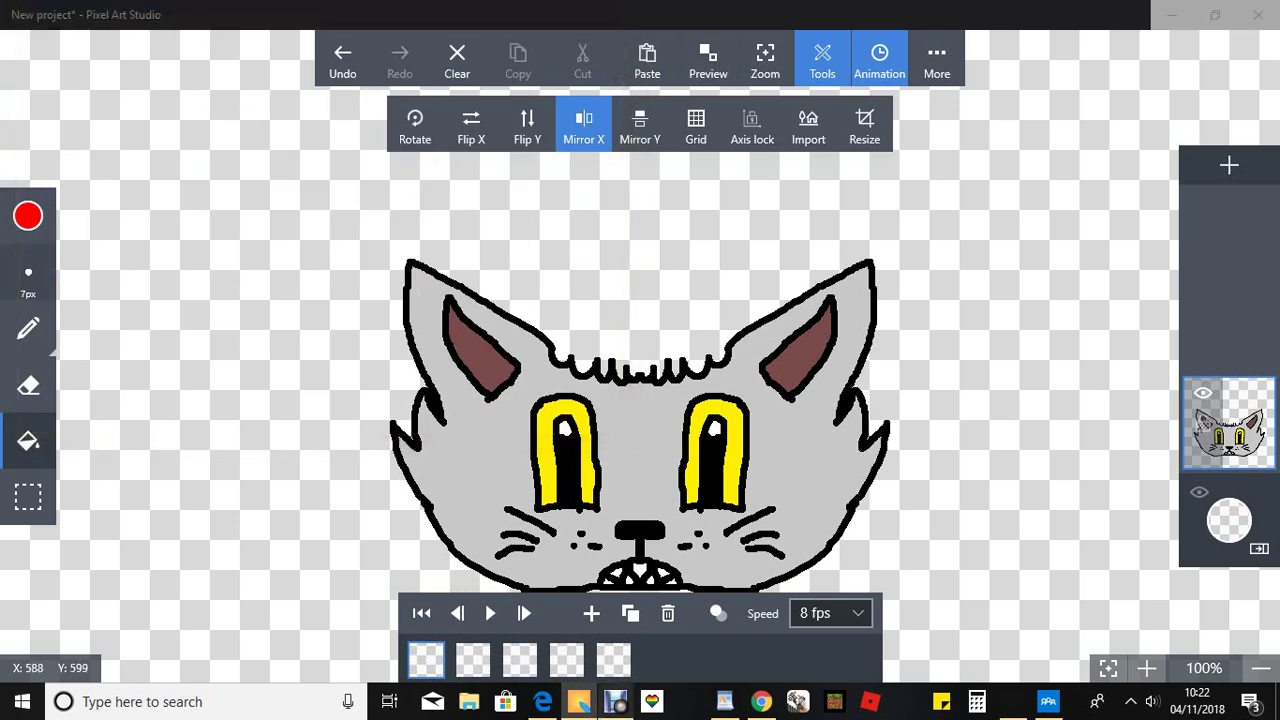